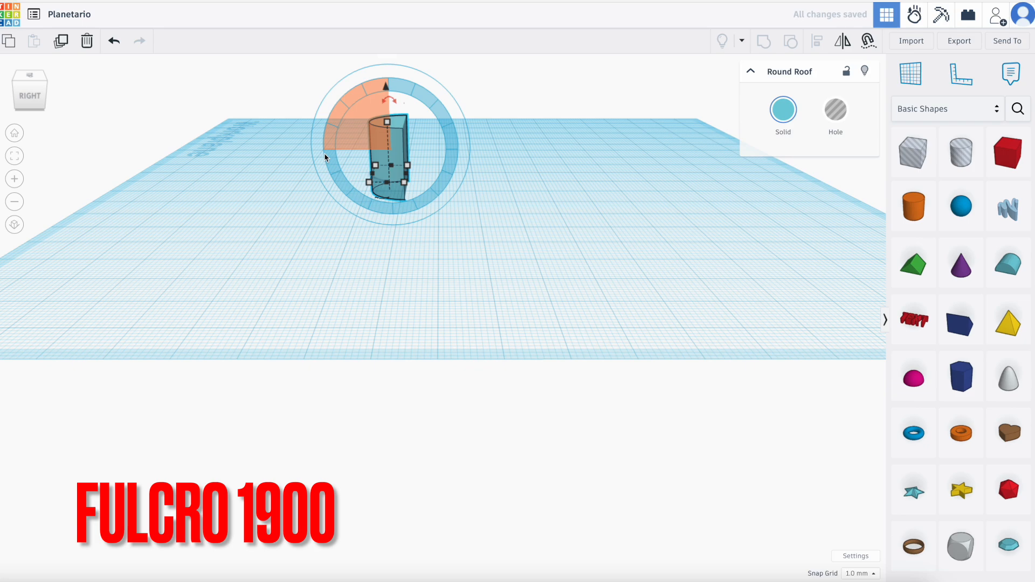
Resize the round roof into a gear tooth 2 mm wide, 4 mm long and 5 mm high.
{"action": "right_click_drag", "start_coordinate": [289, 192], "coordinate": [564, 273]}
{"action": "left_click", "coordinate": [392, 335]}
{"action": "left_click", "coordinate": [385, 335]}
{"action": "key", "text": "Return"}
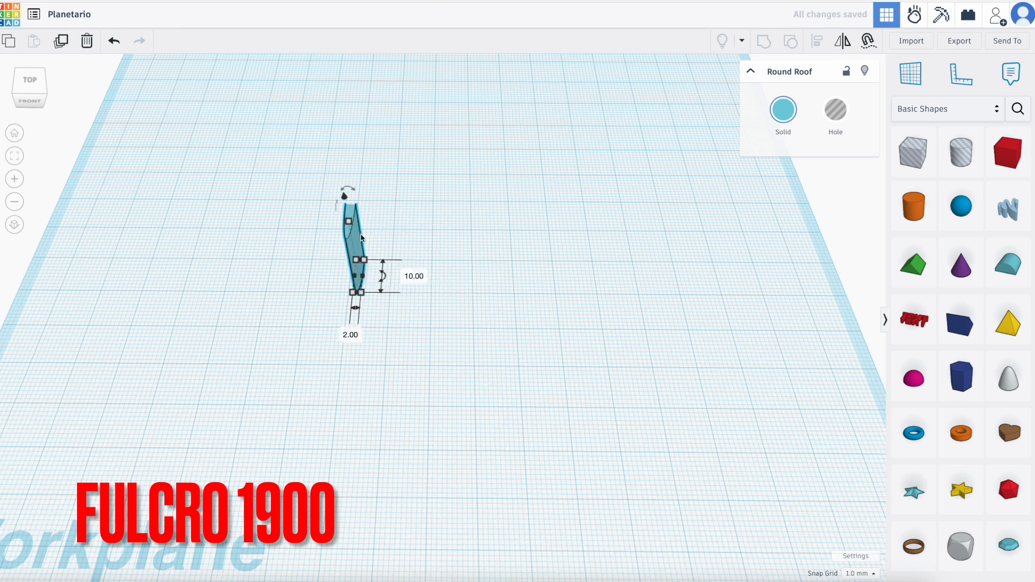
{"action": "left_click", "coordinate": [405, 250]}
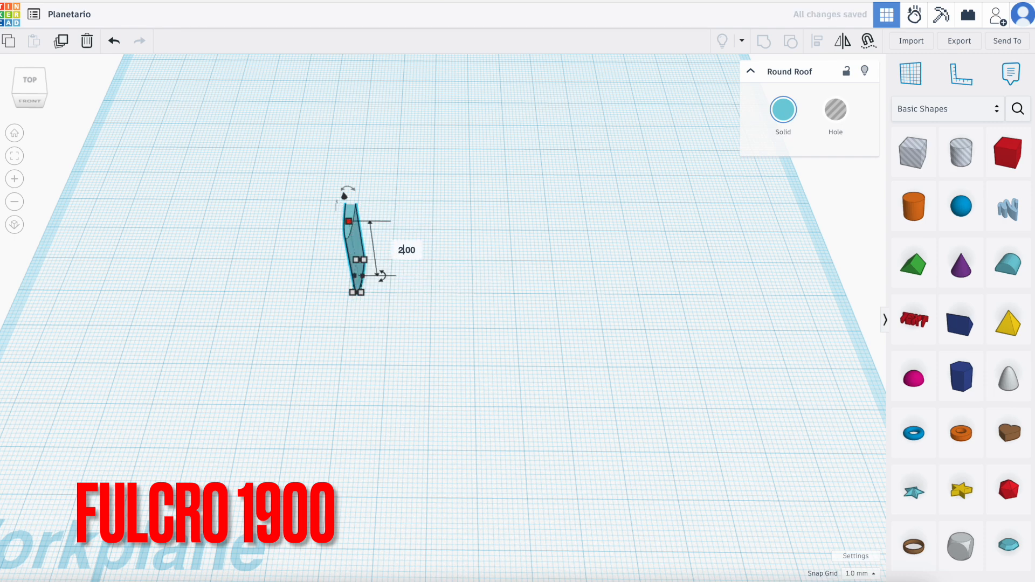
{"action": "type", "text": "5"}
{"action": "key", "text": "Return"}
{"action": "right_click_drag", "start_coordinate": [455, 290], "coordinate": [451, 359]}
{"action": "mouse_move", "coordinate": [364, 352]}
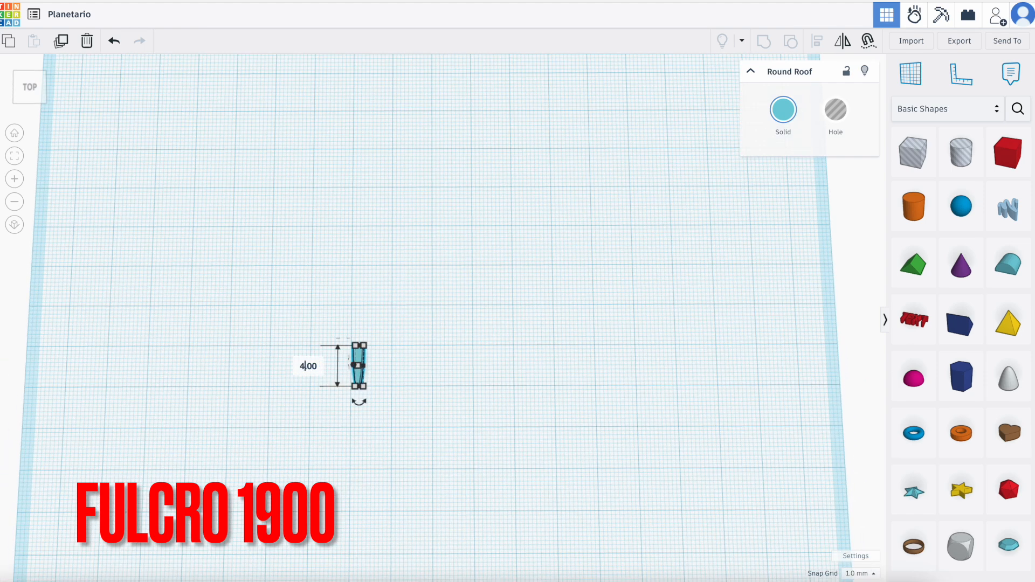
{"action": "key", "text": "Return"}
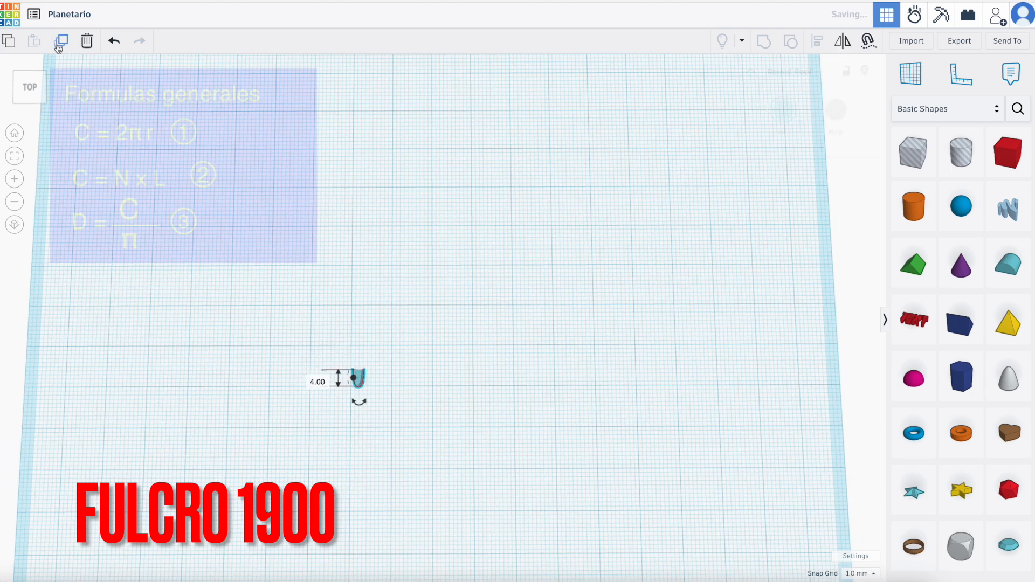
Make two spare copies of the tooth, placing one well behind the original and the other beside that copy.
{"action": "left_click_drag", "start_coordinate": [354, 360], "coordinate": [354, 191], "text": "alt"}
{"action": "left_click", "coordinate": [376, 193]}
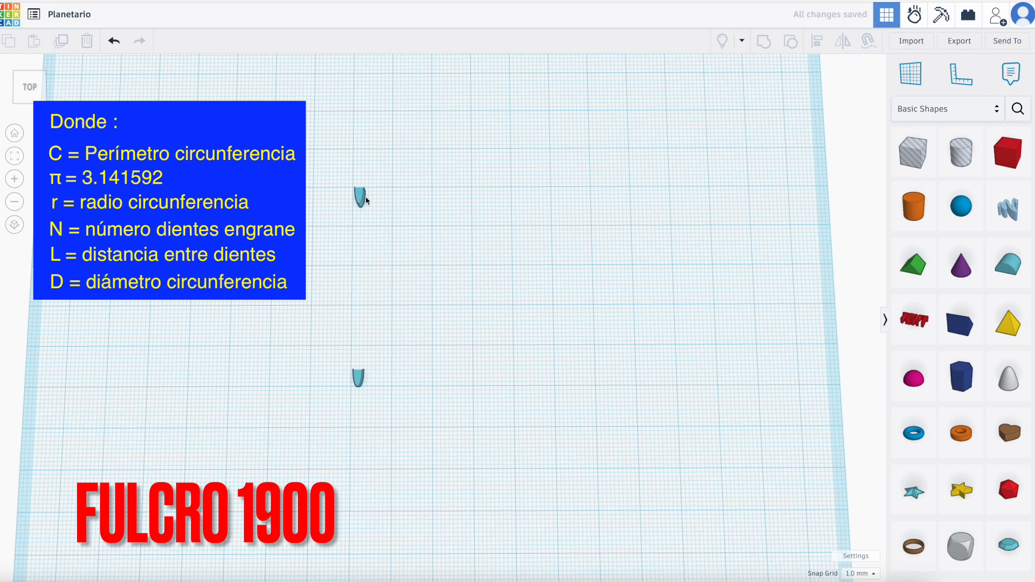
{"action": "left_click", "coordinate": [363, 199]}
{"action": "left_click", "coordinate": [66, 45]}
{"action": "key", "text": "Right"}
{"action": "key", "text": "Right"}
{"action": "key", "text": "Right"}
{"action": "key", "text": "Right"}
{"action": "key", "text": "Right"}
{"action": "key", "text": "Right"}
{"action": "key", "text": "Right"}
{"action": "key", "text": "Right"}
{"action": "key", "text": "Right"}
{"action": "key", "text": "Right"}
{"action": "key", "text": "Right"}
{"action": "key", "text": "Right"}
{"action": "key", "text": "Right"}
{"action": "key", "text": "Right"}
{"action": "key", "text": "Right"}
{"action": "key", "text": "Right"}
{"action": "key", "text": "Right"}
{"action": "key", "text": "Right"}
{"action": "key", "text": "Right"}
{"action": "key", "text": "Right"}
{"action": "key", "text": "Right"}
{"action": "key", "text": "Right"}
{"action": "key", "text": "Right"}
{"action": "key", "text": "Right"}
{"action": "key", "text": "Right"}
{"action": "key", "text": "Right"}
{"action": "key", "text": "Right"}
{"action": "key", "text": "Right"}
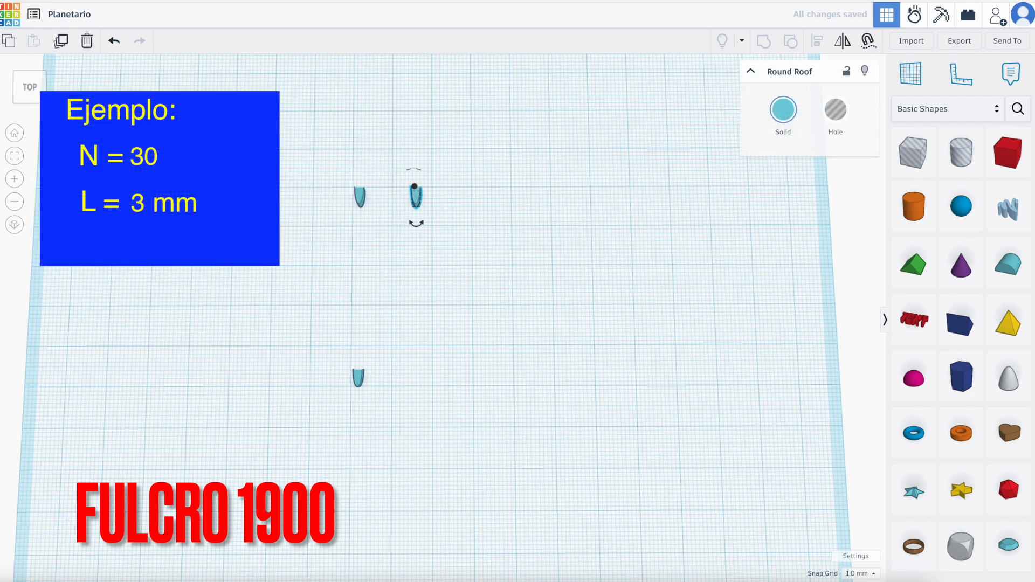
{"action": "left_click", "coordinate": [423, 432]}
Place a cylinder between the original tooth and its spare copies, with 64 sides and a height of 4 mm.
{"action": "right_click_drag", "start_coordinate": [422, 429], "coordinate": [421, 436]}
{"action": "left_click_drag", "start_coordinate": [914, 210], "coordinate": [339, 301]}
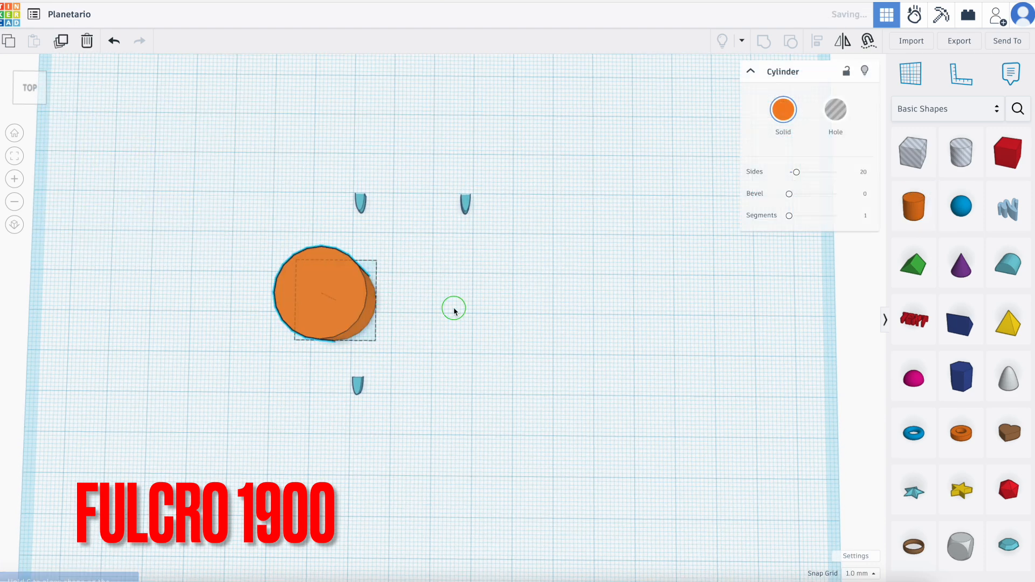
{"action": "right_click_drag", "start_coordinate": [453, 308], "coordinate": [719, 201]}
{"action": "left_click_drag", "start_coordinate": [797, 172], "coordinate": [837, 172]}
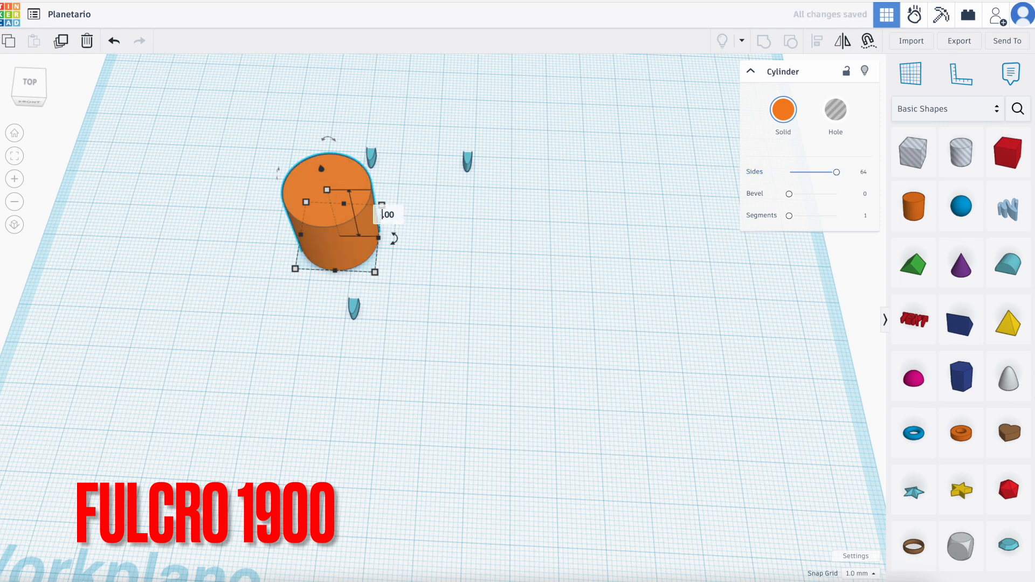
{"action": "type", "text": "4"}
{"action": "key", "text": "Return"}
Set the cylinder's width to 2 mm and its length to 28.54 mm.
{"action": "right_click_drag", "start_coordinate": [397, 254], "coordinate": [407, 300]}
{"action": "left_click", "coordinate": [375, 266]}
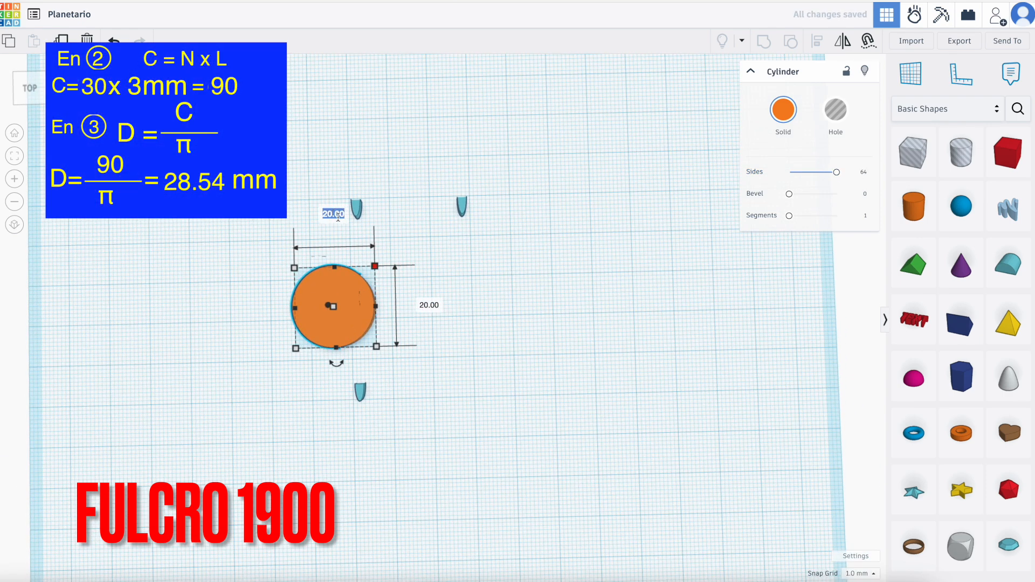
{"action": "key", "text": "BackSpace"}
{"action": "key", "text": "Return"}
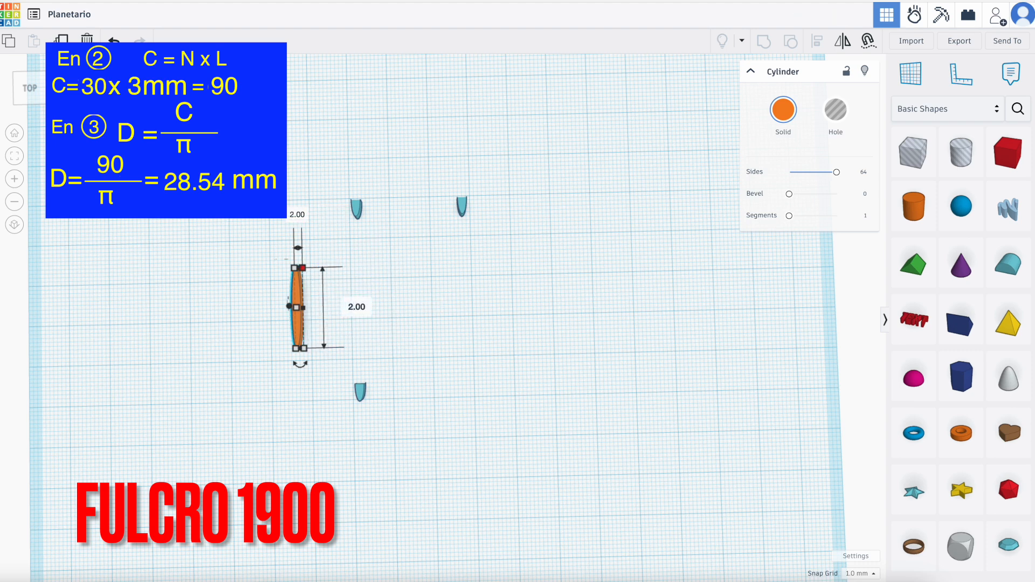
{"action": "key", "text": "Right"}
{"action": "key", "text": "BackSpace"}
{"action": "type", "text": "54"}
{"action": "key", "text": "Return"}
{"action": "left_click", "coordinate": [437, 375]}
Align the original tooth and the thin cylinder, centring them across their width and making their front ends flush.
{"action": "left_click_drag", "start_coordinate": [271, 322], "coordinate": [405, 427]}
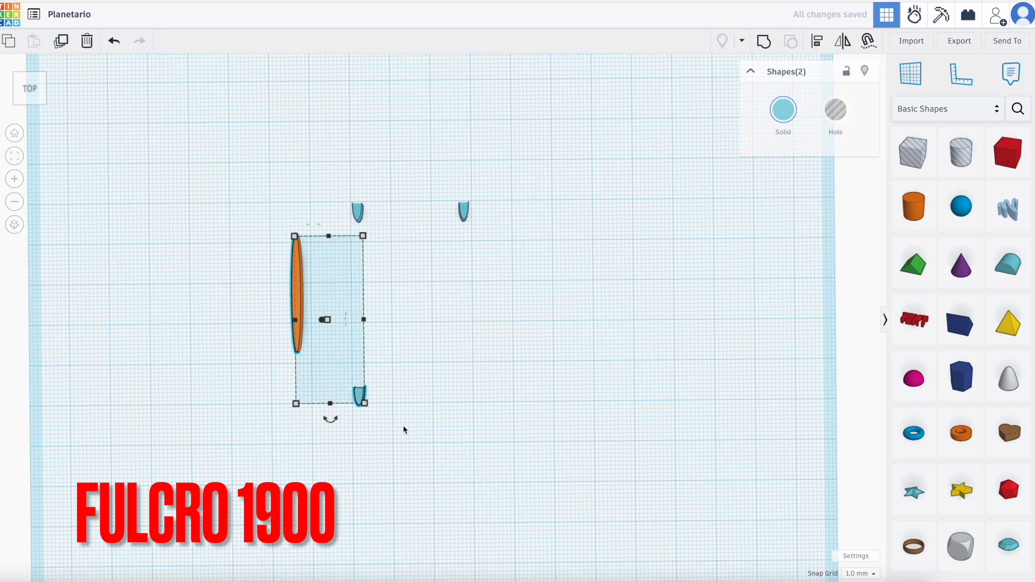
{"action": "left_click", "coordinate": [817, 44]}
{"action": "left_click", "coordinate": [328, 223]}
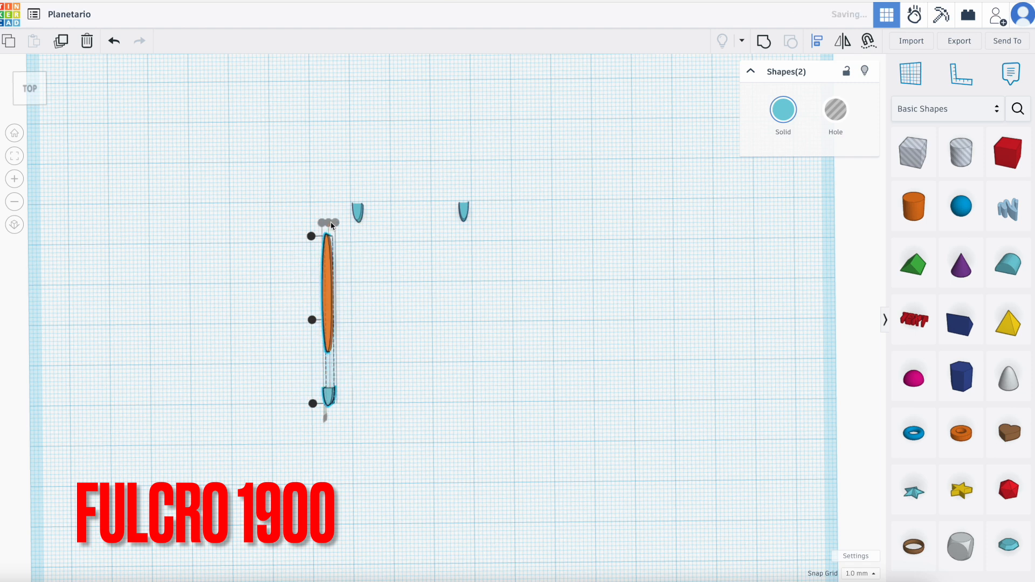
{"action": "left_click", "coordinate": [313, 403]}
Duplicate the aligned tooth and cylinder together and rotate the copy by 12° on the workplane.
{"action": "left_click_drag", "start_coordinate": [297, 360], "coordinate": [391, 433]}
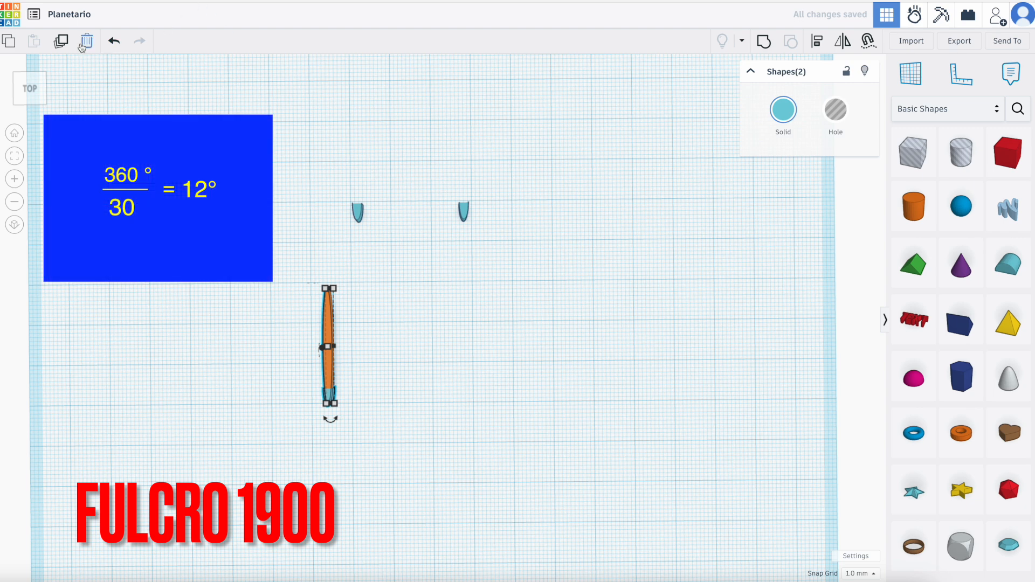
{"action": "left_click", "coordinate": [62, 43]}
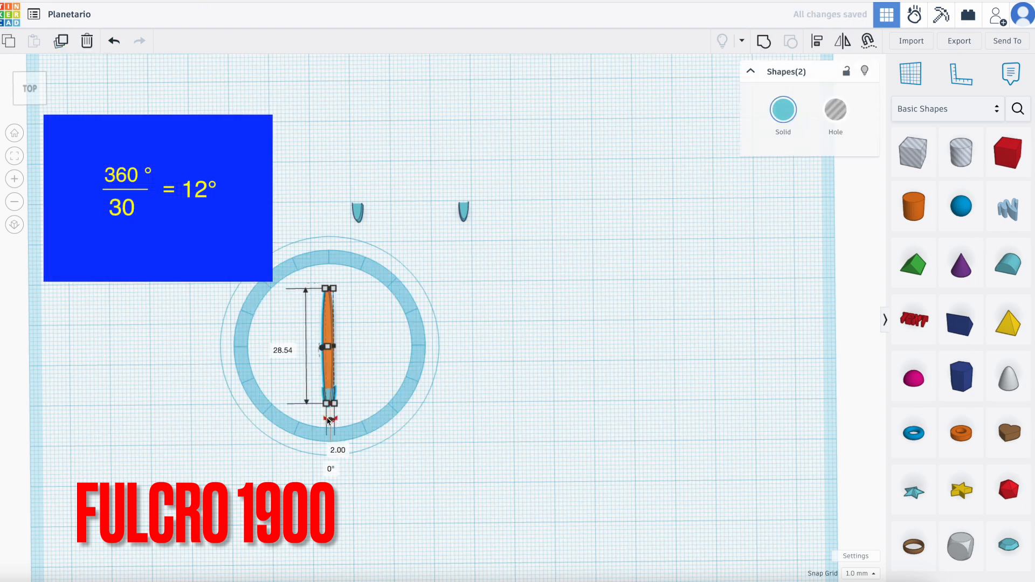
{"action": "left_click", "coordinate": [332, 469]}
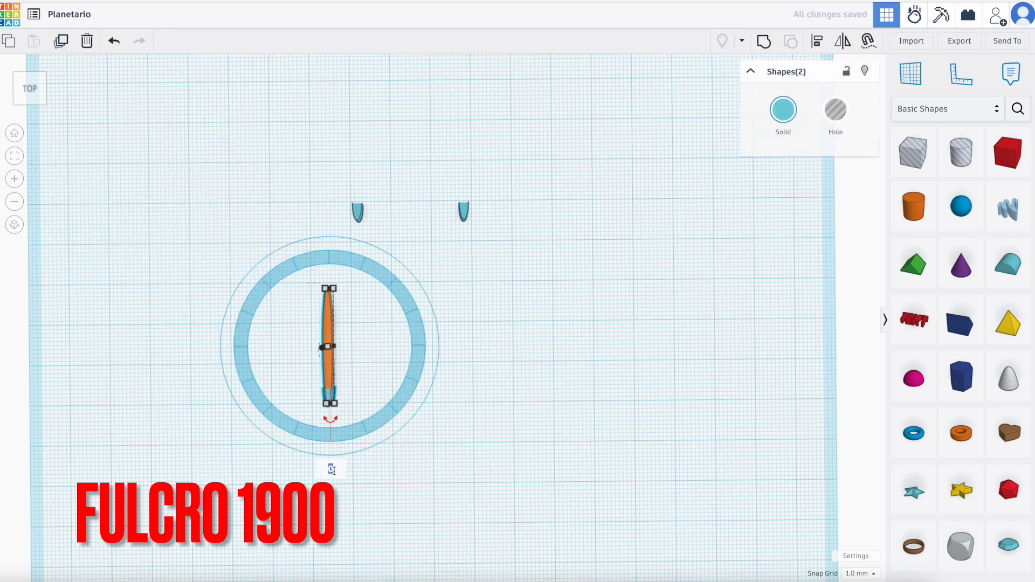
{"action": "key", "text": "Return"}
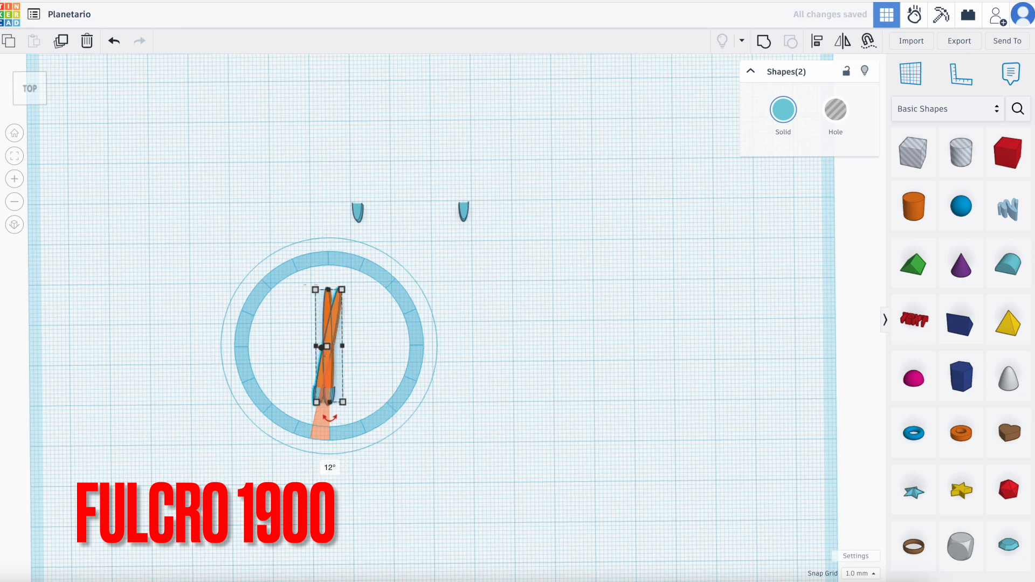
Repeat the 12° rotated duplication of the tooth and cylinder pair until the teeth form a full ring.
{"action": "left_click", "coordinate": [62, 42]}
{"action": "left_click", "coordinate": [63, 42]}
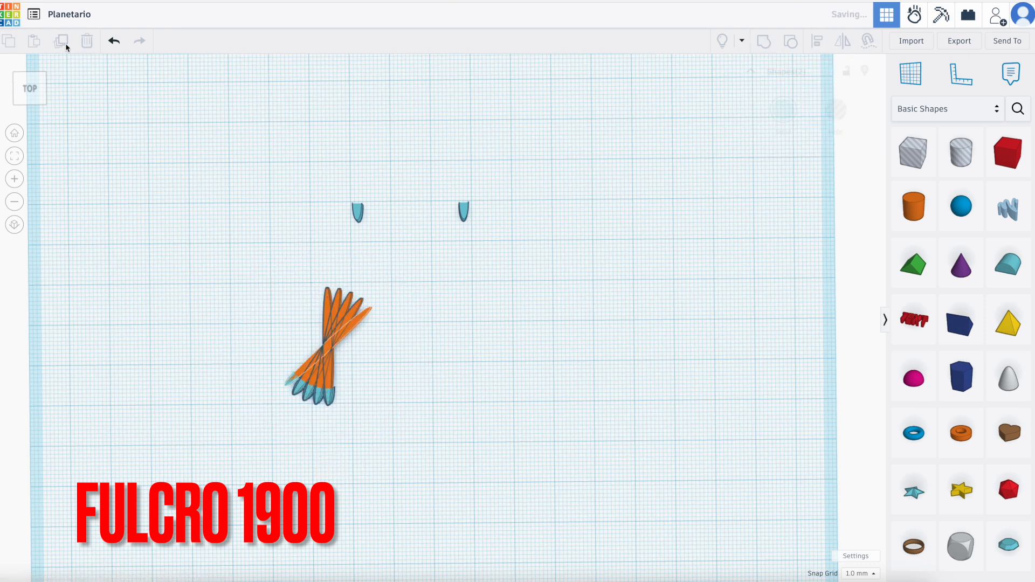
{"action": "left_click", "coordinate": [62, 42]}
{"action": "left_click", "coordinate": [63, 42]}
{"action": "left_click", "coordinate": [62, 42]}
{"action": "left_click", "coordinate": [63, 42]}
{"action": "left_click", "coordinate": [63, 42]}
{"action": "left_click", "coordinate": [63, 43]}
{"action": "left_click", "coordinate": [63, 42]}
{"action": "left_click", "coordinate": [62, 42]}
{"action": "left_click", "coordinate": [65, 44]}
{"action": "left_click", "coordinate": [66, 45]}
{"action": "left_click", "coordinate": [66, 47]}
{"action": "left_click", "coordinate": [66, 47]}
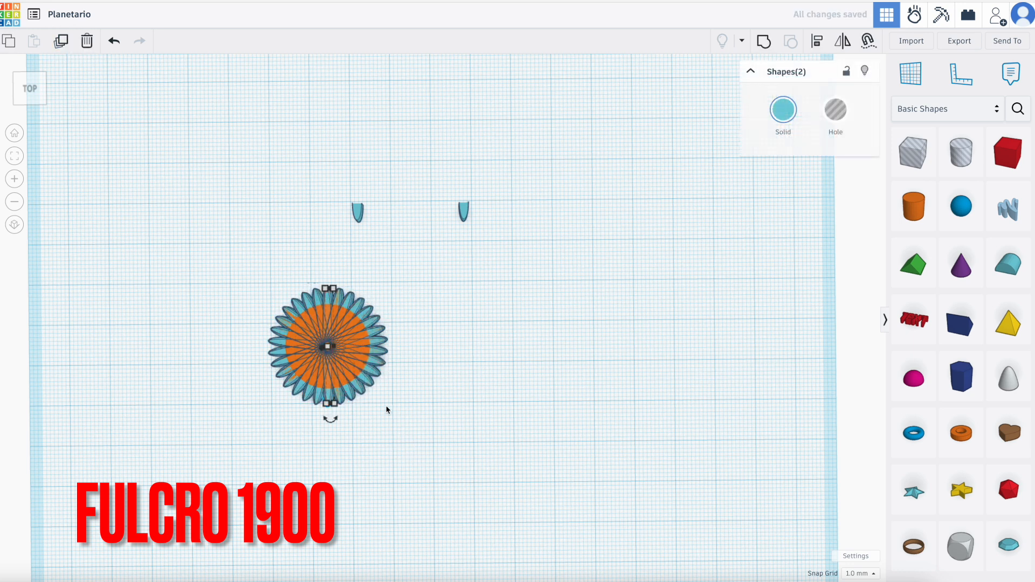
{"action": "left_click", "coordinate": [231, 296]}
Move one thin cylinder out beside the ring and delete all the other cylinders inside it, keeping only the teeth.
{"action": "scroll", "coordinate": [273, 293], "scroll_direction": "up", "scroll_amount": 2}
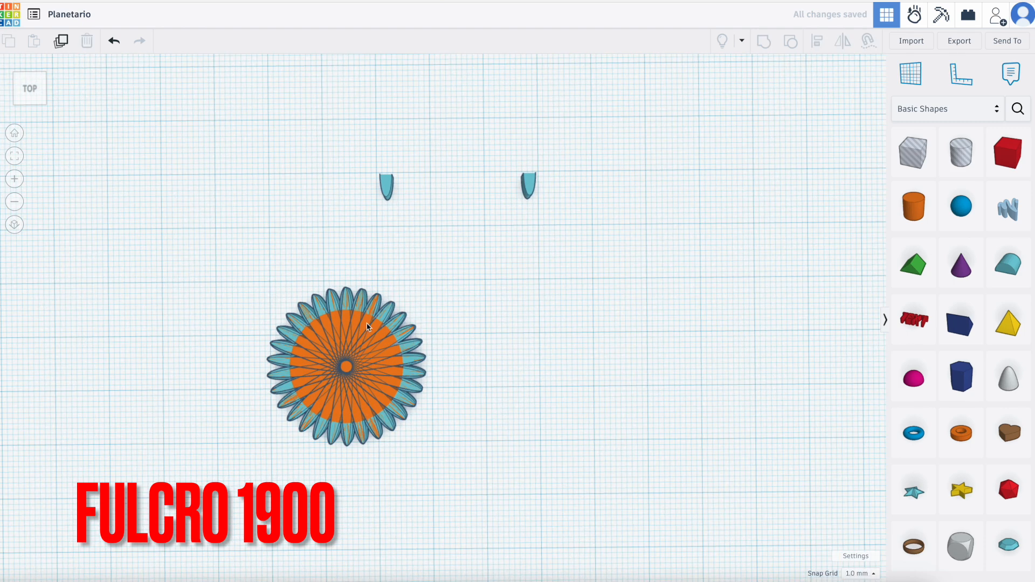
{"action": "left_click", "coordinate": [349, 322]}
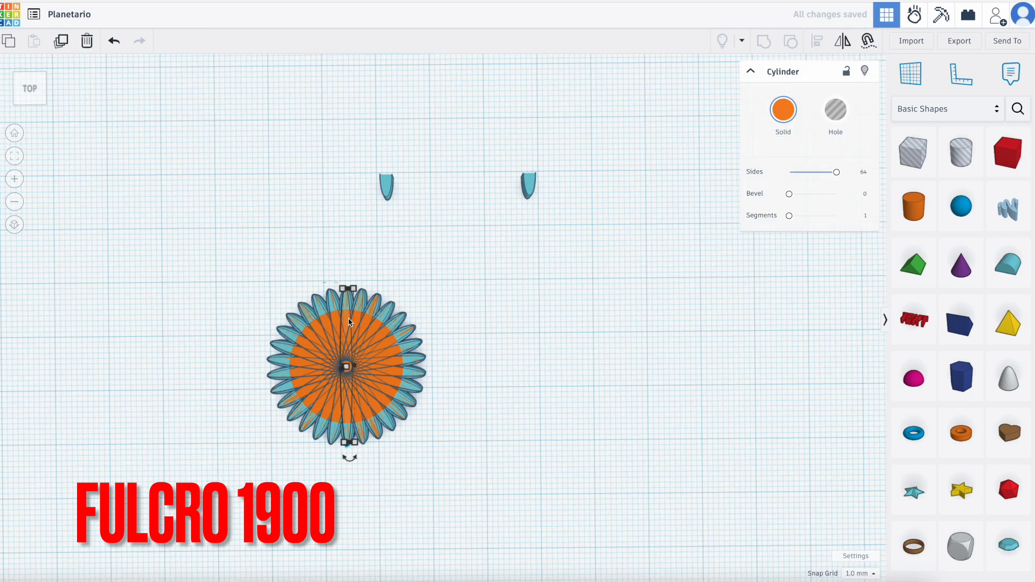
{"action": "left_click_drag", "start_coordinate": [349, 322], "coordinate": [600, 322]}
{"action": "left_click", "coordinate": [351, 414]}
{"action": "key", "text": "Delete"}
{"action": "scroll", "coordinate": [351, 413], "scroll_direction": "up", "scroll_amount": 4}
{"action": "scroll", "coordinate": [350, 415], "scroll_direction": "up", "scroll_amount": 3}
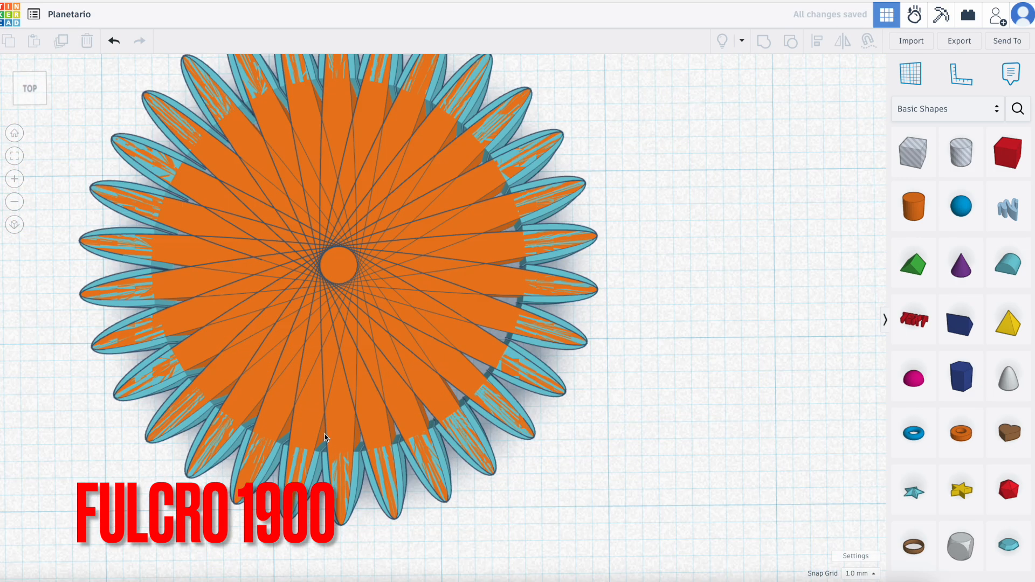
{"action": "left_click_drag", "start_coordinate": [416, 147], "coordinate": [418, 148]}
{"action": "key", "text": "Delete"}
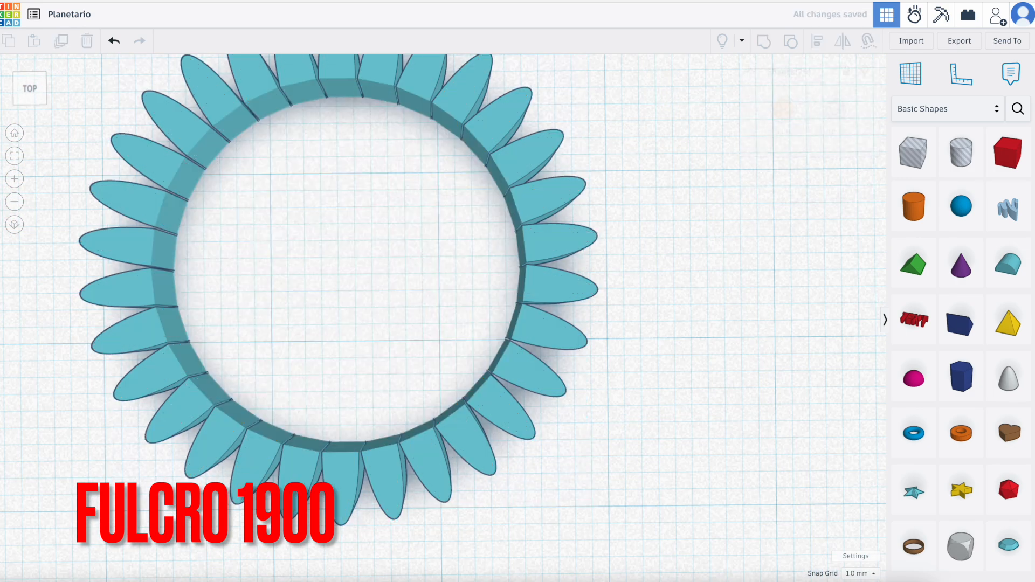
Group all the teeth of the ring into a single shape.
{"action": "scroll", "coordinate": [417, 157], "scroll_direction": "down", "scroll_amount": 8}
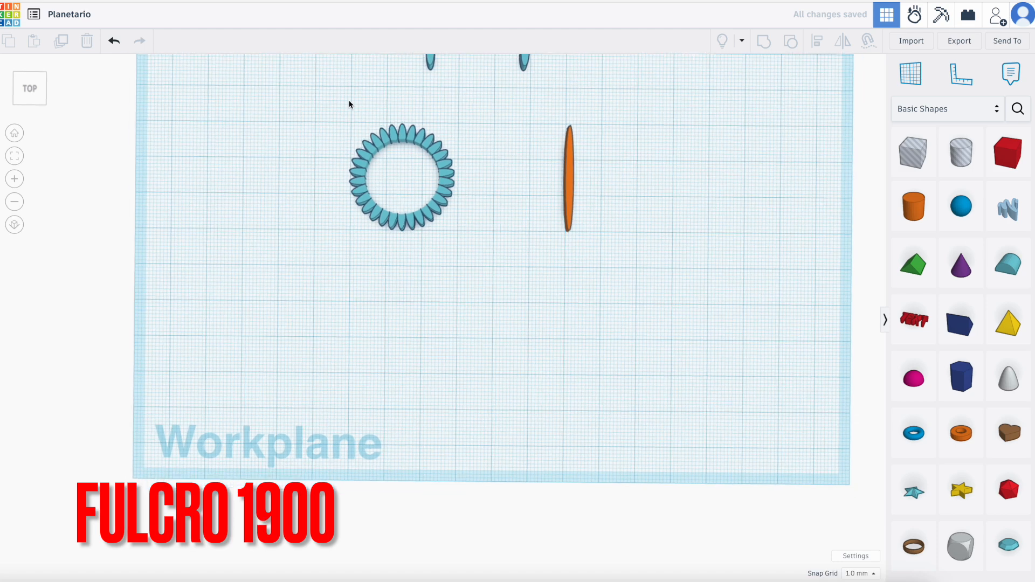
{"action": "scroll", "coordinate": [348, 110], "scroll_direction": "up", "scroll_amount": 2}
{"action": "left_click_drag", "start_coordinate": [351, 109], "coordinate": [492, 275]}
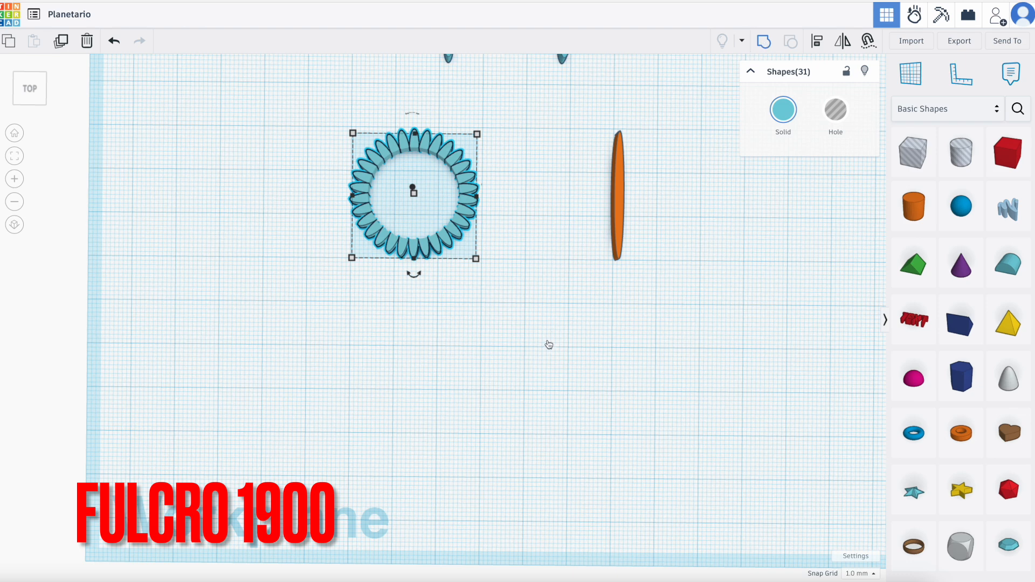
{"action": "key", "text": "ctrl+g"}
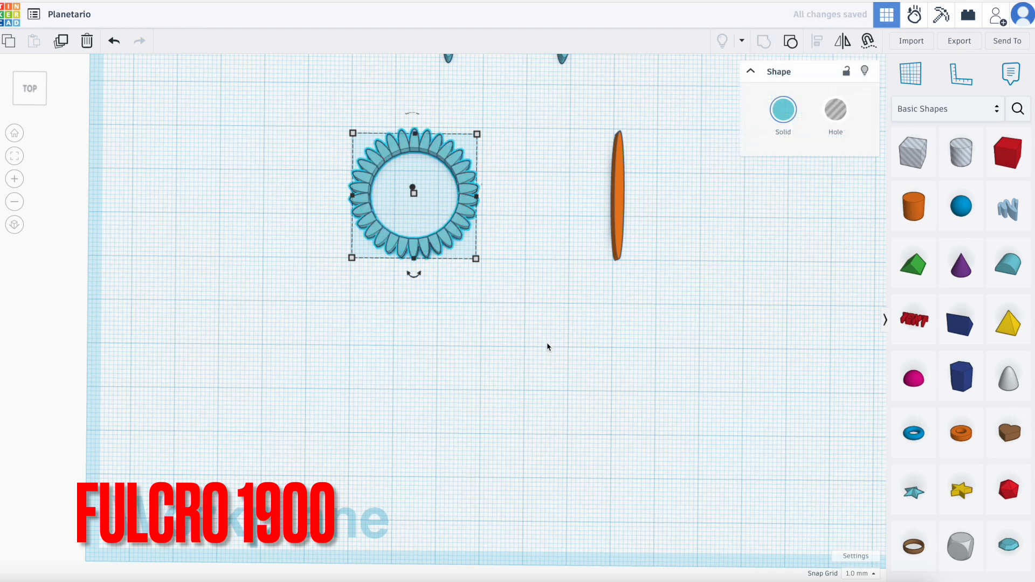
{"action": "left_click", "coordinate": [548, 346]}
Add a new cylinder in front of the tooth ring, with 64 sides and a height of 3 mm.
{"action": "left_click", "coordinate": [910, 208]}
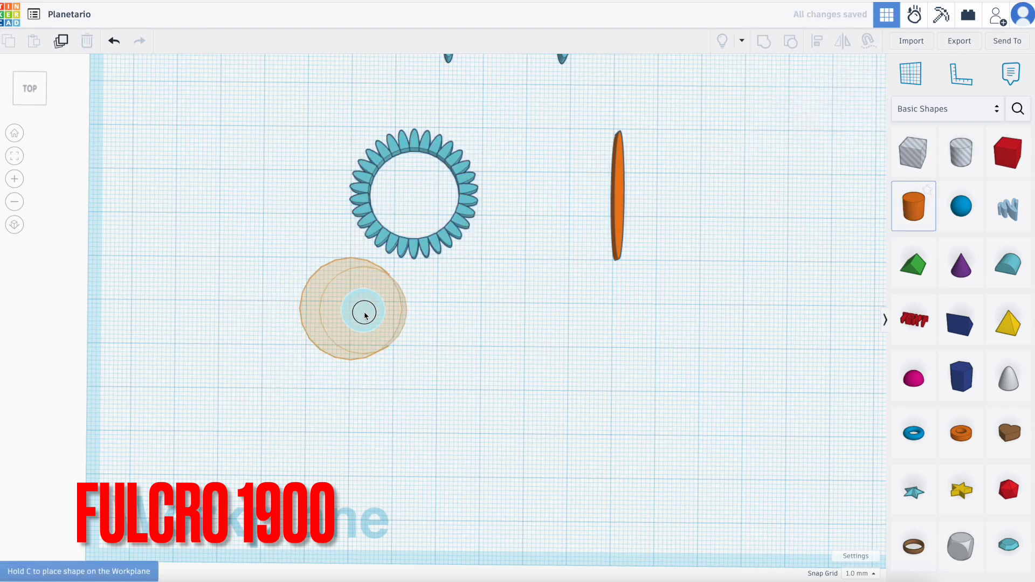
{"action": "left_click", "coordinate": [365, 313]}
{"action": "right_click_drag", "start_coordinate": [486, 314], "coordinate": [489, 270]}
{"action": "left_click_drag", "start_coordinate": [797, 172], "coordinate": [838, 172]}
{"action": "left_click", "coordinate": [411, 232]}
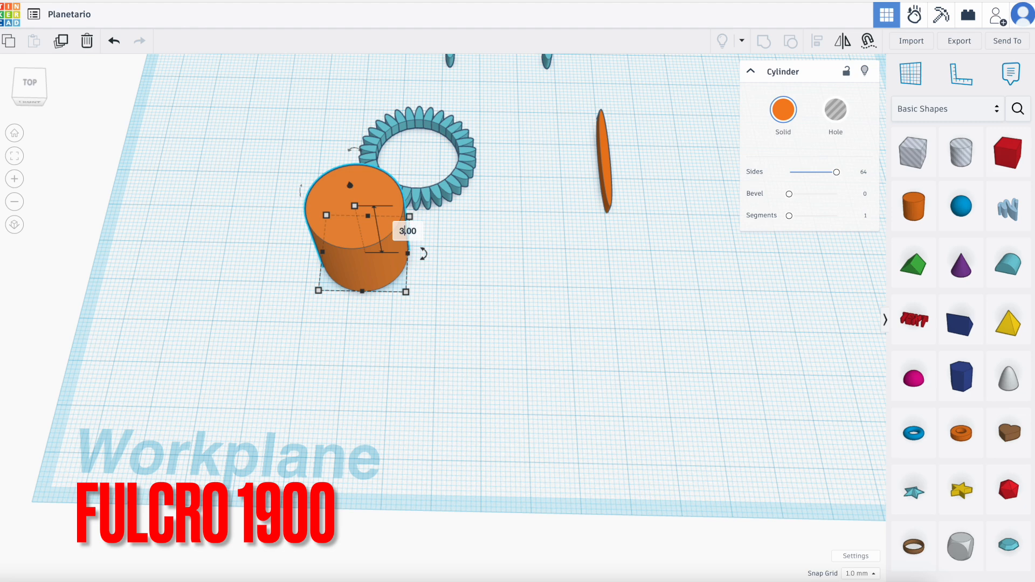
{"action": "key", "text": "Return"}
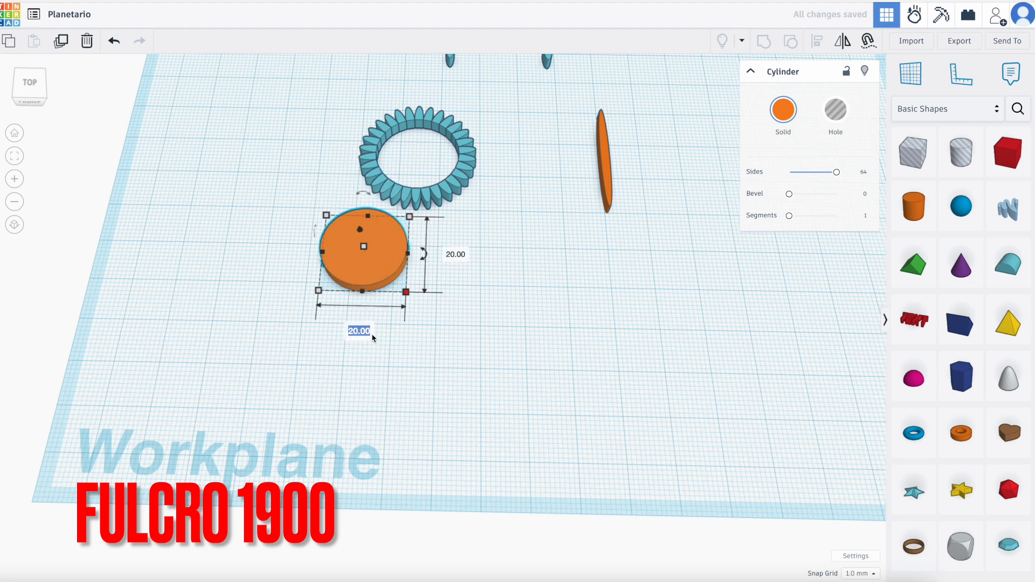
Set both the width and the length of the new cylinder to 24.54 mm.
{"action": "type", "text": "24."}
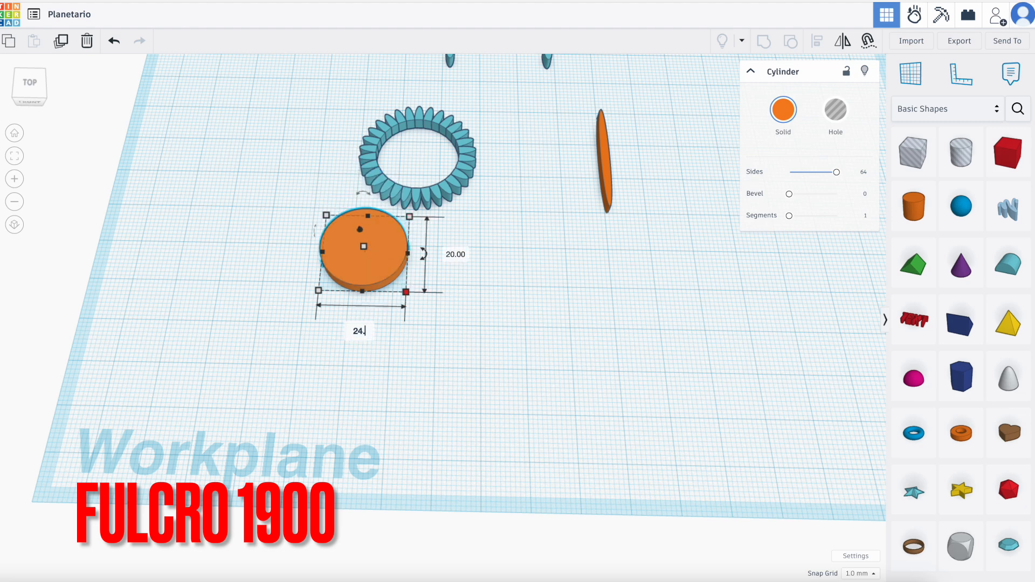
{"action": "type", "text": "54"}
{"action": "key", "text": "Return"}
{"action": "left_click", "coordinate": [469, 257]}
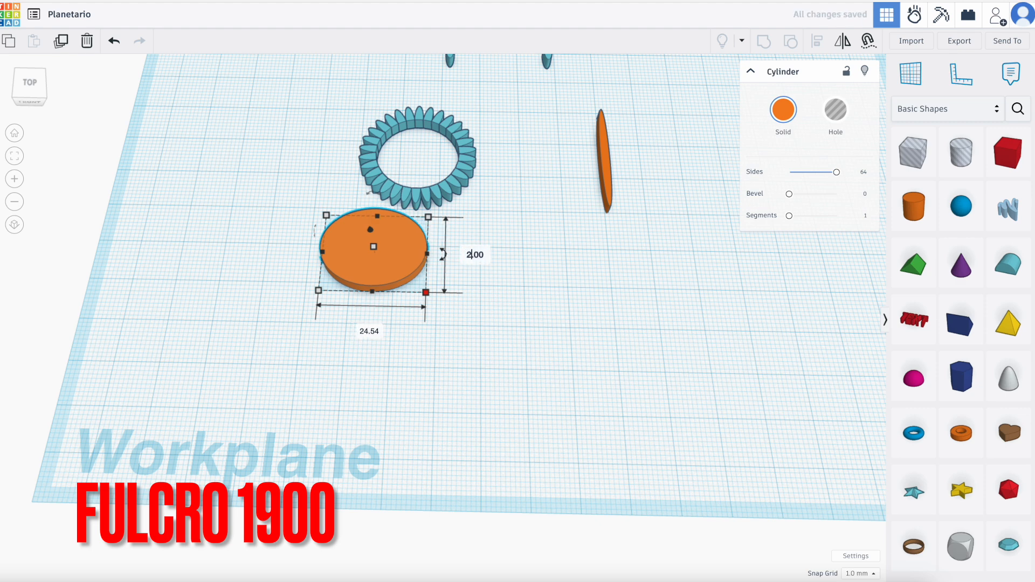
{"action": "key", "text": "Return"}
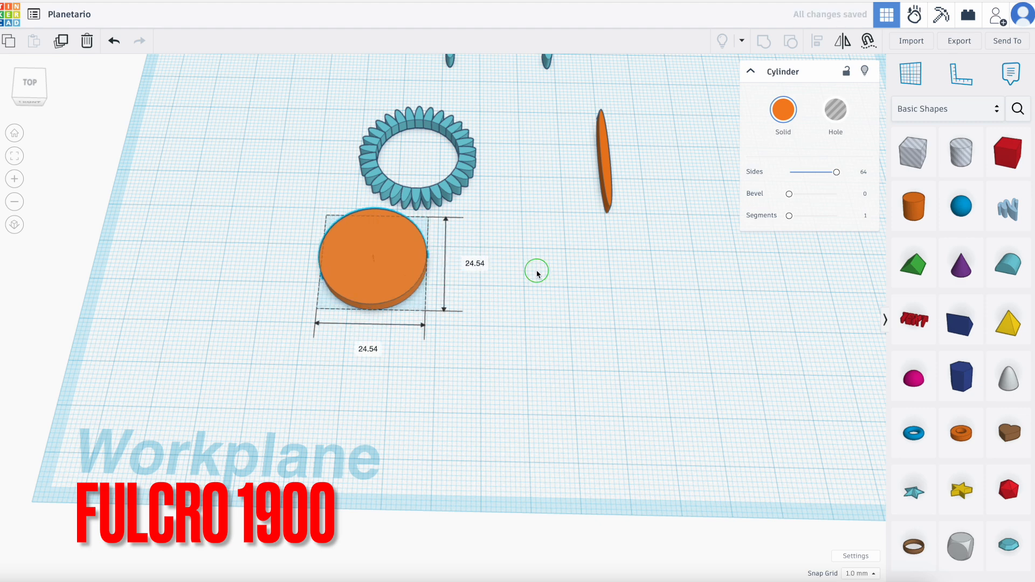
Duplicate the 24.54 mm disc and move the copy diagonally back, clear of the tooth ring.
{"action": "right_click_drag", "start_coordinate": [536, 272], "coordinate": [538, 293]}
{"action": "left_click", "coordinate": [60, 45]}
{"action": "key", "text": "Left"}
{"action": "key", "text": "Left"}
{"action": "key", "text": "Left"}
{"action": "key", "text": "Left"}
{"action": "key", "text": "Left"}
{"action": "key", "text": "Left"}
{"action": "key", "text": "Left"}
{"action": "key", "text": "Left"}
{"action": "key", "text": "Left"}
{"action": "key", "text": "Left"}
{"action": "key", "text": "Left"}
{"action": "key", "text": "Left"}
{"action": "key", "text": "Left"}
{"action": "key", "text": "Left"}
{"action": "key", "text": "Left"}
{"action": "key", "text": "Left"}
{"action": "key", "text": "Left"}
{"action": "key", "text": "Left"}
{"action": "key", "text": "Left"}
{"action": "key", "text": "Left"}
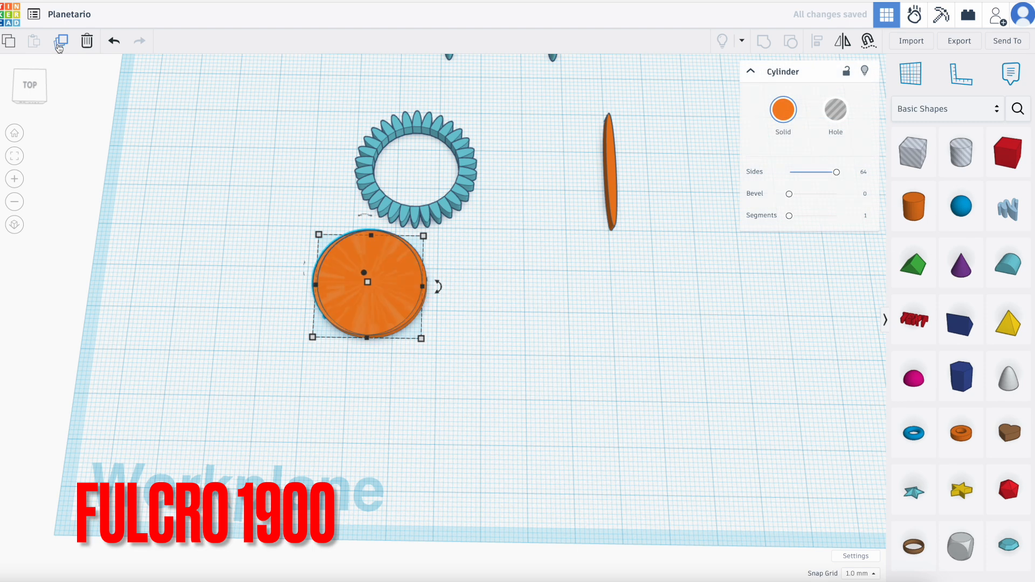
{"action": "key", "text": "Up"}
{"action": "key", "text": "Up"}
{"action": "key", "text": "Up"}
{"action": "key", "text": "Up"}
{"action": "key", "text": "Up"}
{"action": "key", "text": "Up"}
{"action": "key", "text": "Up"}
{"action": "key", "text": "Up"}
{"action": "key", "text": "Up"}
{"action": "key", "text": "Up"}
{"action": "key", "text": "Up"}
{"action": "key", "text": "Up"}
{"action": "key", "text": "Up"}
{"action": "key", "text": "Up"}
{"action": "key", "text": "Up"}
{"action": "key", "text": "Up"}
{"action": "key", "text": "Up"}
{"action": "key", "text": "Up"}
{"action": "key", "text": "Up"}
{"action": "key", "text": "Up"}
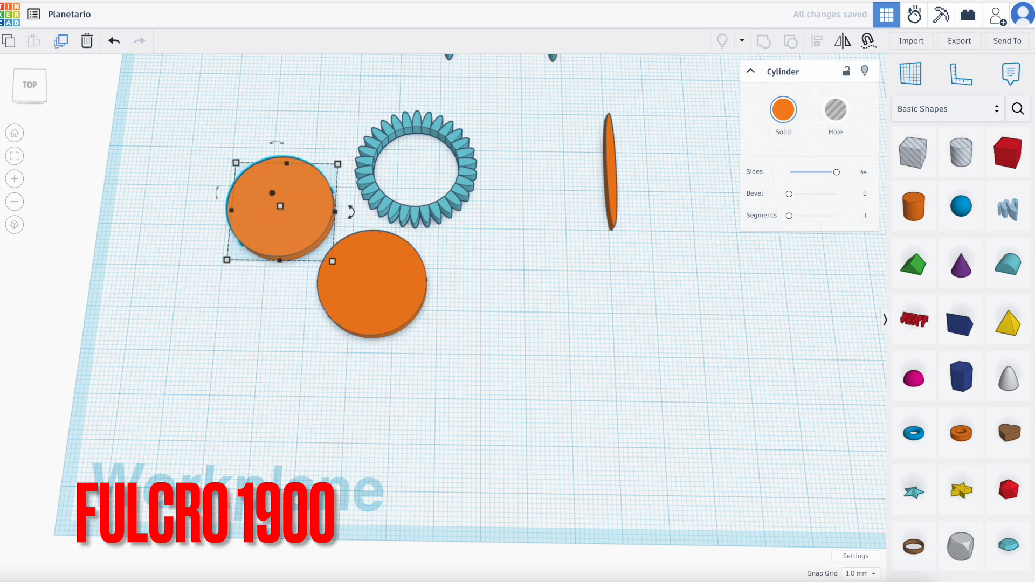
{"action": "key", "text": "Up"}
{"action": "key", "text": "Up"}
{"action": "key", "text": "Up"}
{"action": "key", "text": "Up"}
{"action": "key", "text": "Up"}
{"action": "key", "text": "Up"}
{"action": "key", "text": "Up"}
{"action": "key", "text": "Up"}
{"action": "key", "text": "Up"}
{"action": "key", "text": "Up"}
{"action": "key", "text": "Up"}
{"action": "key", "text": "Up"}
Align the front 24.54 mm disc and the tooth ring to a common centre in both horizontal directions.
{"action": "left_click_drag", "start_coordinate": [298, 176], "coordinate": [491, 343]}
{"action": "left_click", "coordinate": [818, 47]}
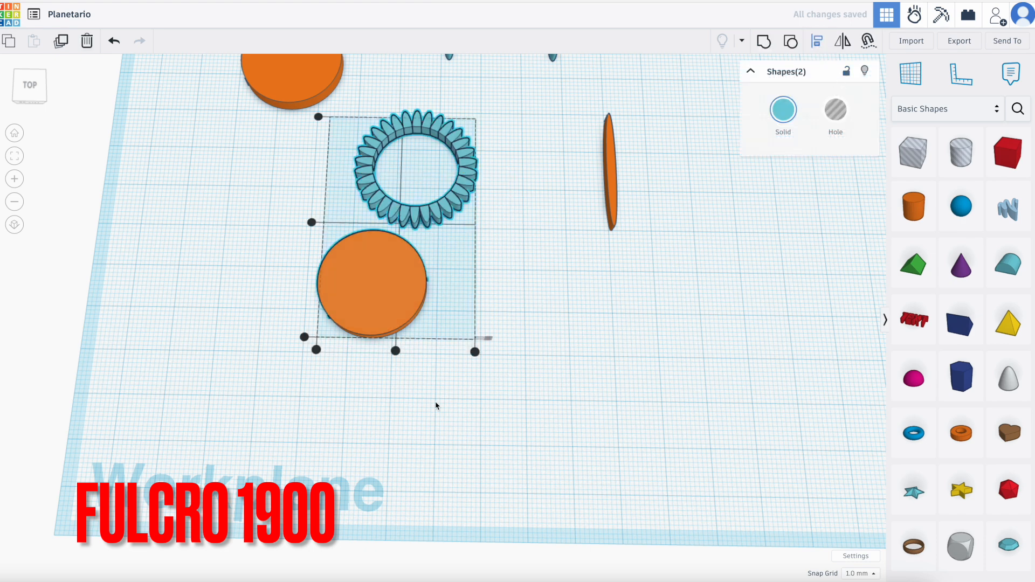
{"action": "left_click", "coordinate": [395, 351]}
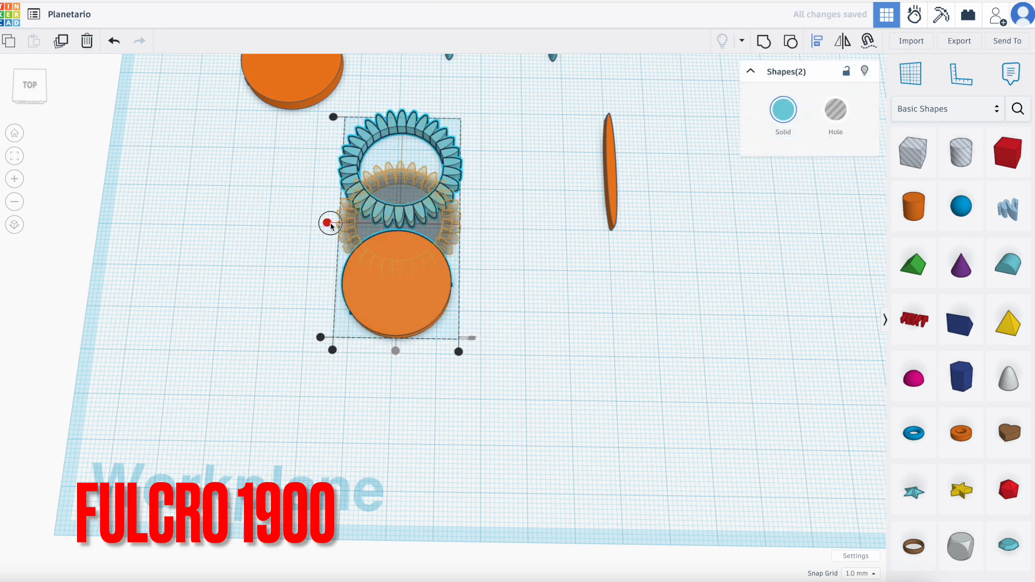
{"action": "left_click", "coordinate": [328, 222]}
Group the centred disc and the tooth ring into a single gear.
{"action": "left_click_drag", "start_coordinate": [323, 138], "coordinate": [483, 292]}
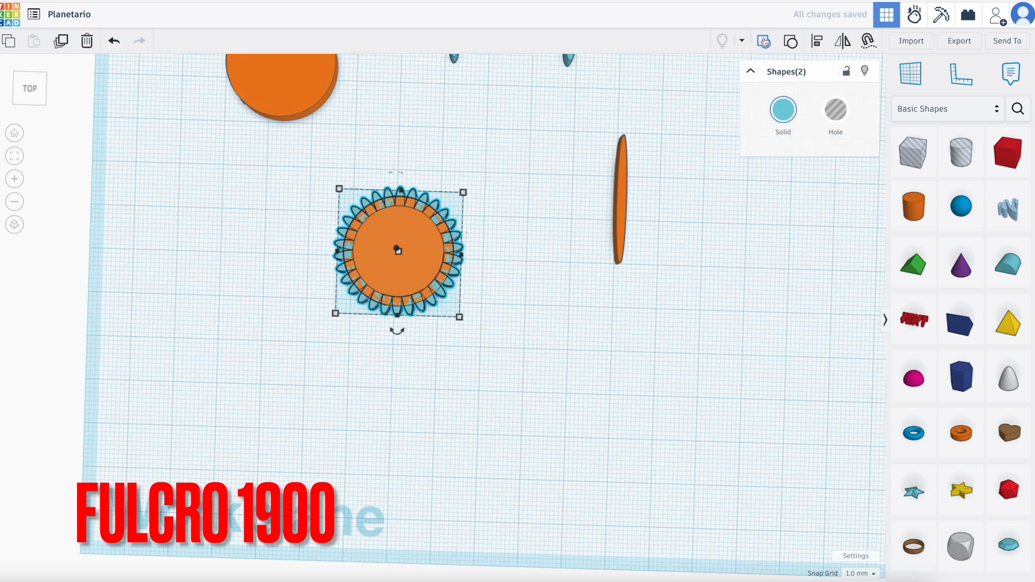
{"action": "left_click", "coordinate": [756, 47]}
{"action": "left_click", "coordinate": [478, 367]}
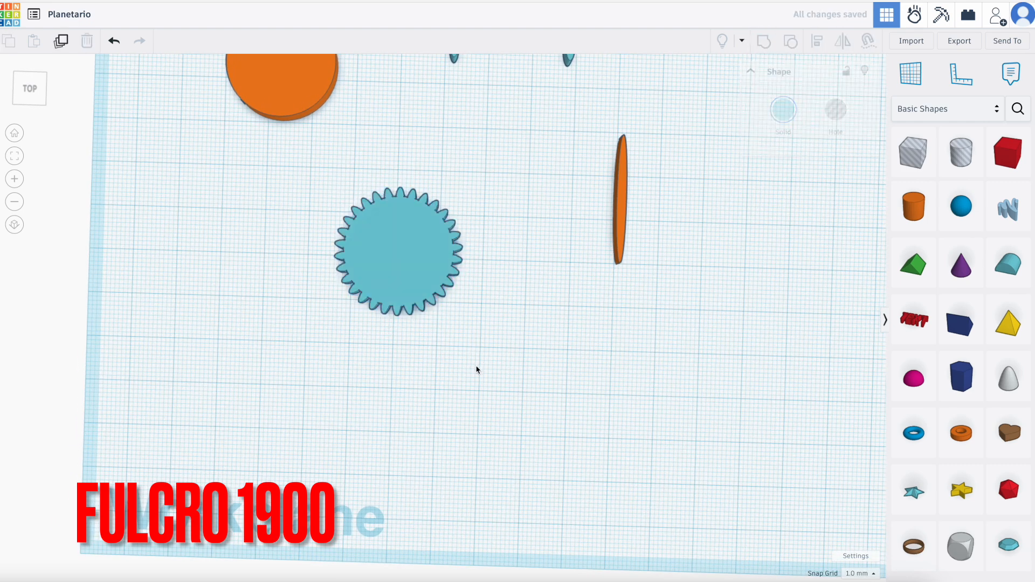
Change the solid colour of the grouped gear to the yellow preset.
{"action": "left_click", "coordinate": [400, 250]}
{"action": "left_click", "coordinate": [783, 110]}
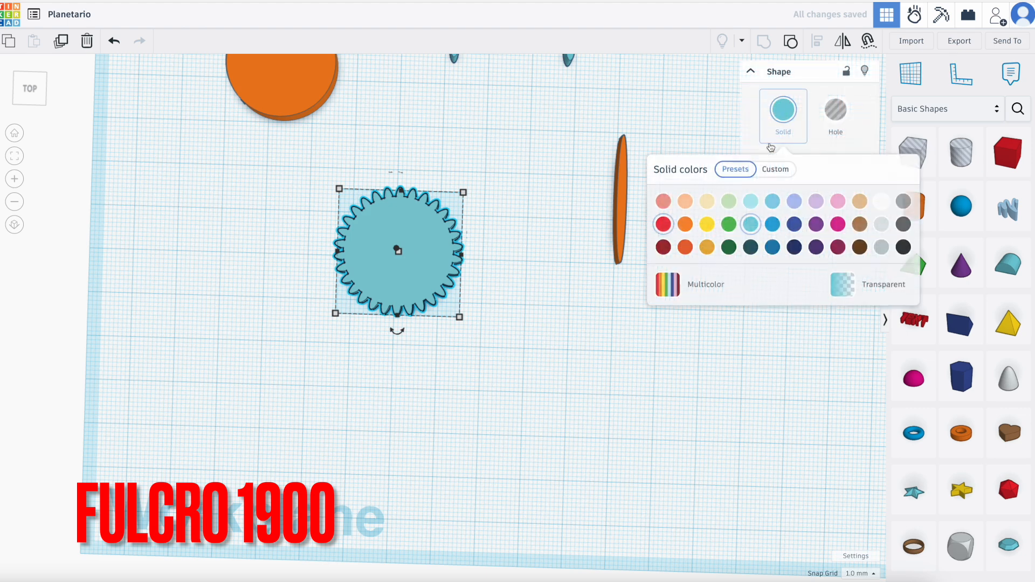
{"action": "left_click", "coordinate": [707, 224]}
{"action": "left_click", "coordinate": [520, 352]}
Move the round-roof tooth nearest the thin upright cylinder forward until it sits beside that cylinder.
{"action": "right_click_drag", "start_coordinate": [520, 352], "coordinate": [522, 367]}
{"action": "scroll", "coordinate": [522, 367], "scroll_direction": "up", "scroll_amount": 5}
{"action": "scroll", "coordinate": [523, 367], "scroll_direction": "down", "scroll_amount": 6}
{"action": "scroll", "coordinate": [526, 330], "scroll_direction": "down", "scroll_amount": 5}
{"action": "right_click_drag", "start_coordinate": [511, 145], "coordinate": [491, 147]}
{"action": "scroll", "coordinate": [490, 152], "scroll_direction": "down", "scroll_amount": 2}
{"action": "scroll", "coordinate": [491, 157], "scroll_direction": "up", "scroll_amount": 1}
{"action": "scroll", "coordinate": [491, 159], "scroll_direction": "up", "scroll_amount": 5}
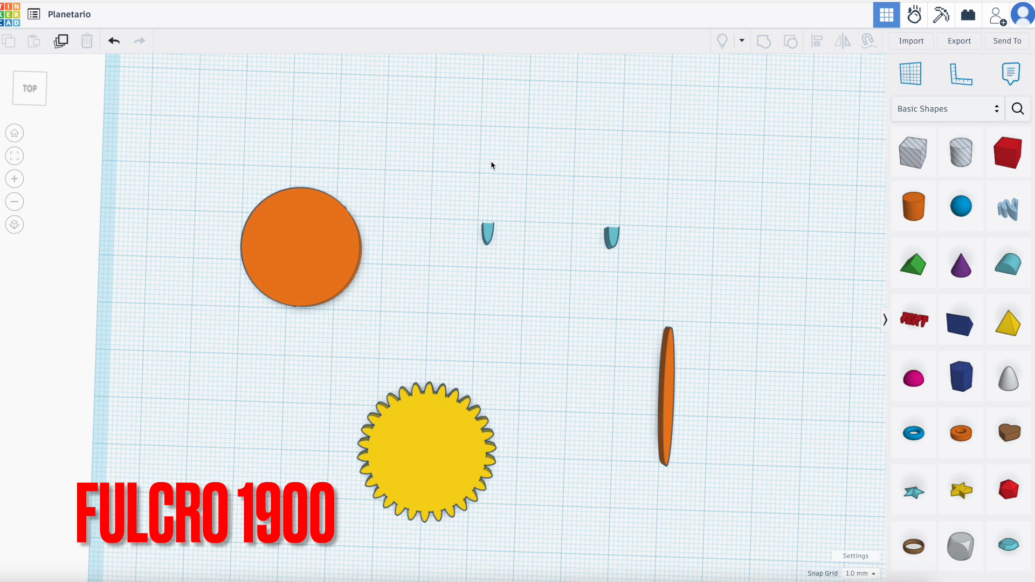
{"action": "left_click", "coordinate": [613, 238]}
{"action": "key", "text": "Down"}
{"action": "key", "text": "Down"}
{"action": "key", "text": "Down"}
{"action": "key", "text": "Down"}
{"action": "key", "text": "Down"}
{"action": "key", "text": "Down"}
{"action": "key", "text": "Down"}
{"action": "key", "text": "Down"}
{"action": "key", "text": "Down"}
{"action": "key", "text": "Down"}
{"action": "key", "text": "Down"}
{"action": "key", "text": "Down"}
{"action": "key", "text": "Down"}
{"action": "key", "text": "Down"}
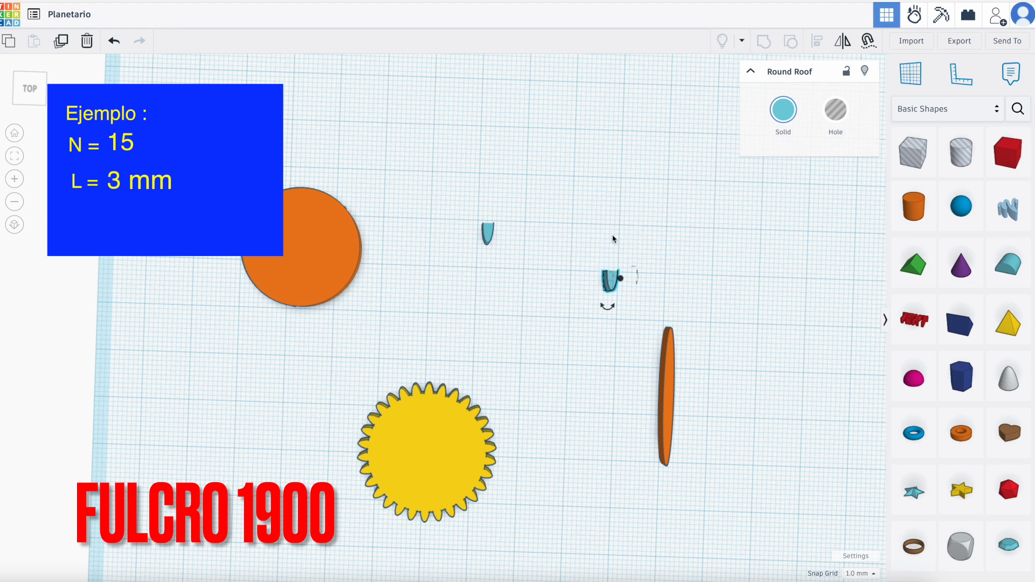
{"action": "key", "text": "Down"}
{"action": "key", "text": "Down"}
{"action": "key", "text": "Down"}
{"action": "key", "text": "Down"}
{"action": "key", "text": "Down"}
{"action": "key", "text": "Down"}
{"action": "key", "text": "Down"}
{"action": "key", "text": "Down"}
{"action": "key", "text": "Down"}
{"action": "key", "text": "Down"}
{"action": "key", "text": "Down"}
{"action": "key", "text": "Down"}
{"action": "key", "text": "Down"}
{"action": "key", "text": "Down"}
{"action": "key", "text": "Down"}
{"action": "key", "text": "Down"}
{"action": "key", "text": "Down"}
{"action": "key", "text": "Down"}
{"action": "key", "text": "Down"}
{"action": "key", "text": "Down"}
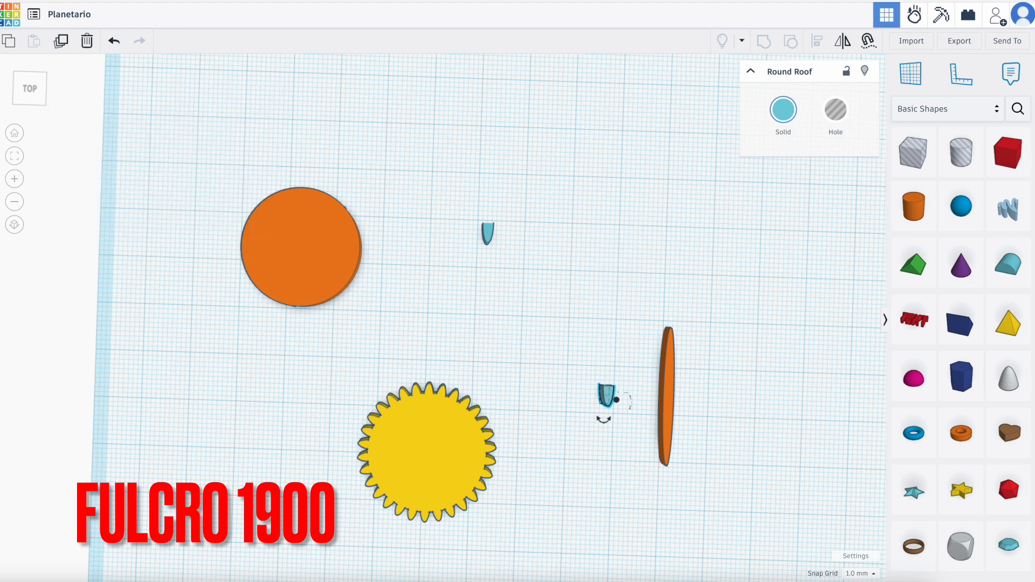
{"action": "key", "text": "Down"}
{"action": "key", "text": "Down"}
{"action": "key", "text": "Down"}
{"action": "left_click", "coordinate": [715, 415]}
{"action": "scroll", "coordinate": [714, 413], "scroll_direction": "down", "scroll_amount": 2}
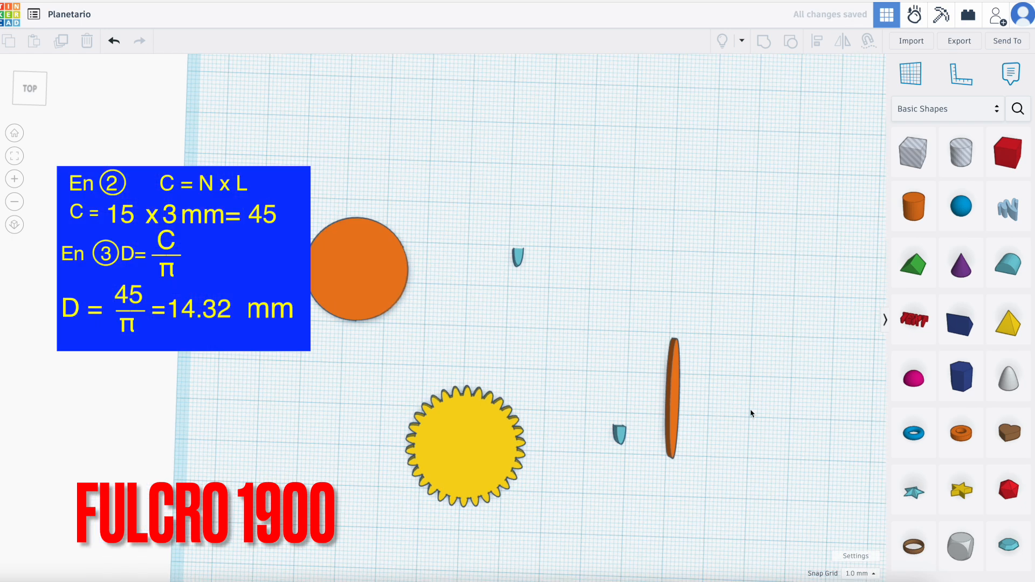
Set the length of the thin upright cylinder to 14.32 mm.
{"action": "scroll", "coordinate": [750, 411], "scroll_direction": "up", "scroll_amount": 3}
{"action": "left_click", "coordinate": [656, 383]}
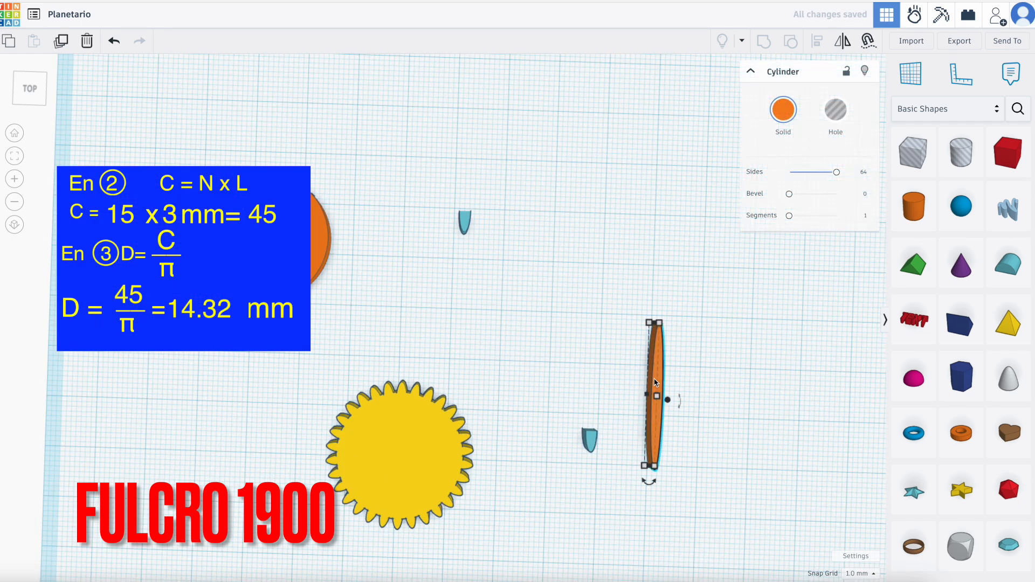
{"action": "mouse_move", "coordinate": [650, 322]}
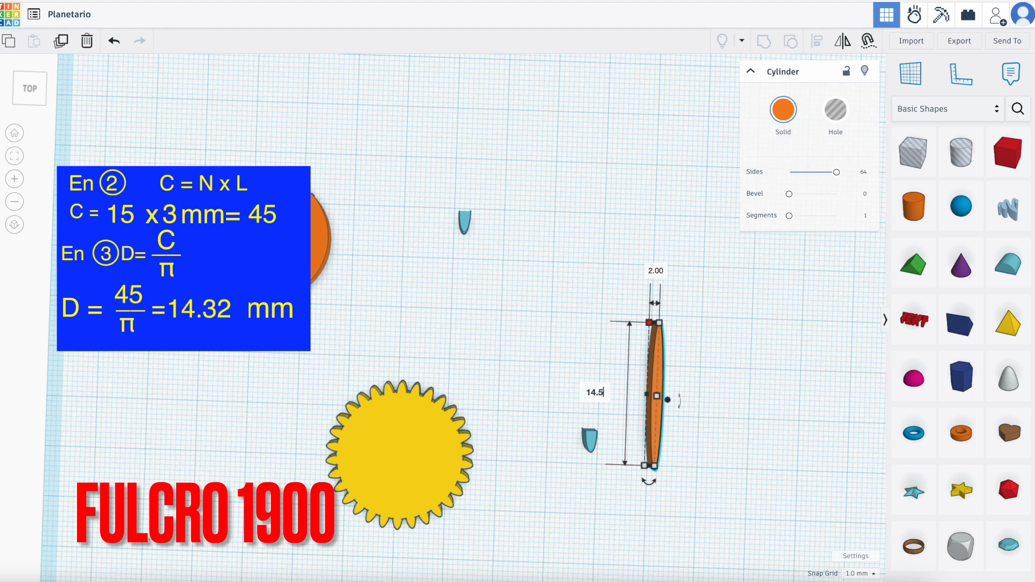
{"action": "type", "text": "32"}
{"action": "key", "text": "Return"}
Align the tooth with the thin cylinder, centred across their width and flush at the front edge.
{"action": "left_click", "coordinate": [568, 372]}
{"action": "left_click_drag", "start_coordinate": [568, 372], "coordinate": [685, 492]}
{"action": "scroll", "coordinate": [768, 444], "scroll_direction": "up", "scroll_amount": 2}
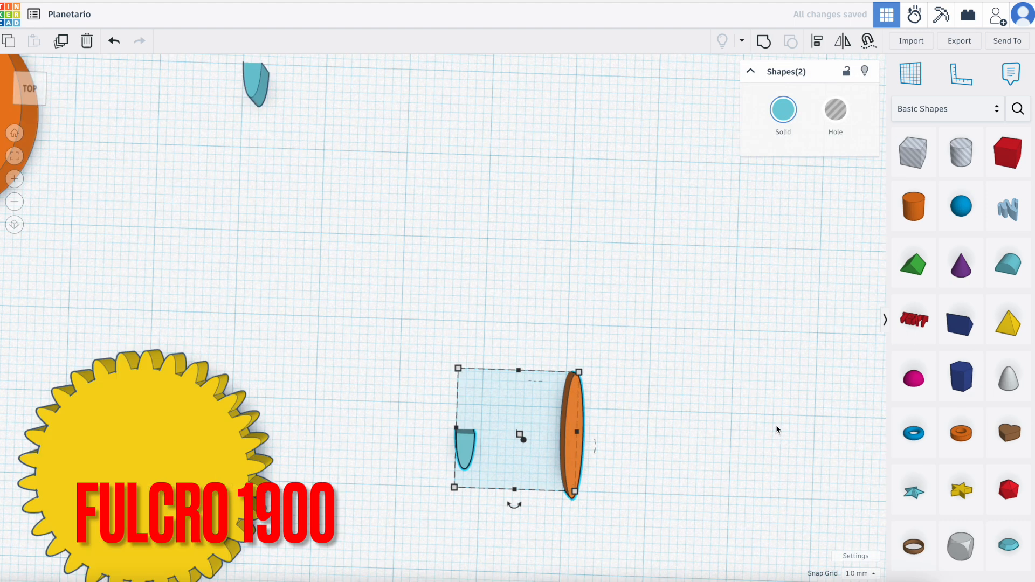
{"action": "left_click", "coordinate": [817, 42]}
{"action": "left_click", "coordinate": [520, 359]}
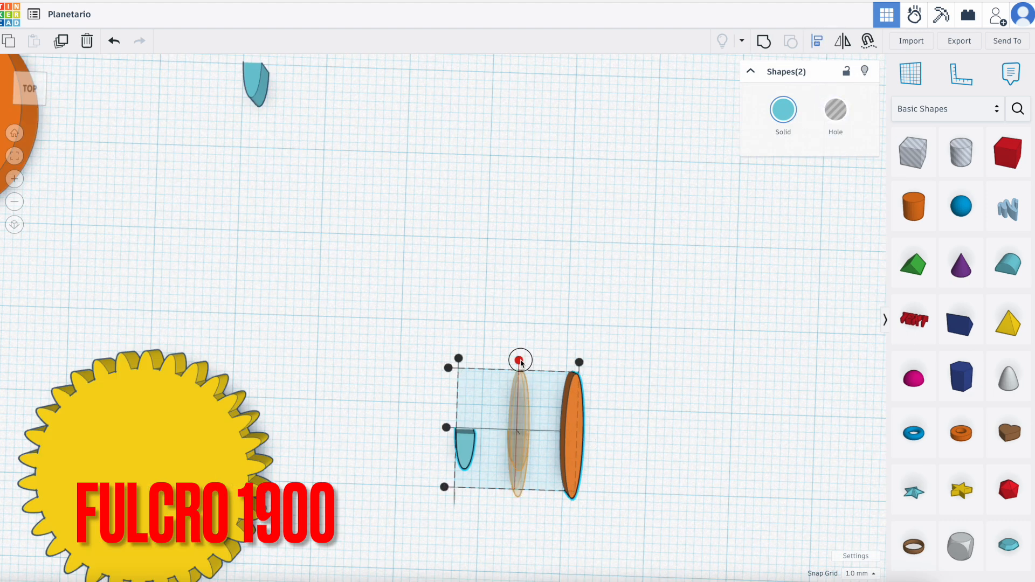
{"action": "left_click", "coordinate": [435, 488]}
Duplicate the tooth and thin cylinder together and rotate the copy 24° about the vertical axis.
{"action": "left_click_drag", "start_coordinate": [541, 507], "coordinate": [494, 359]}
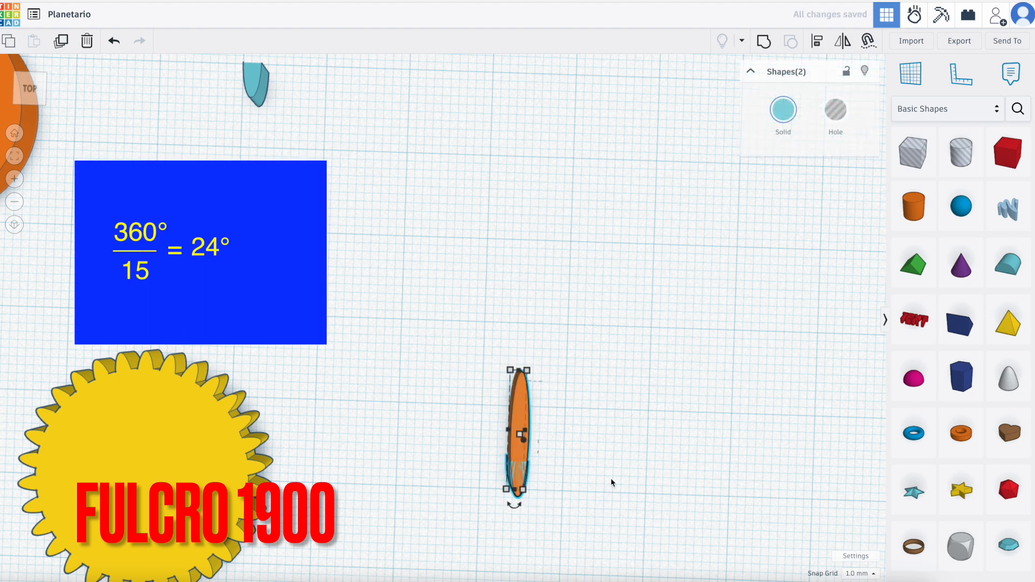
{"action": "left_click", "coordinate": [62, 43]}
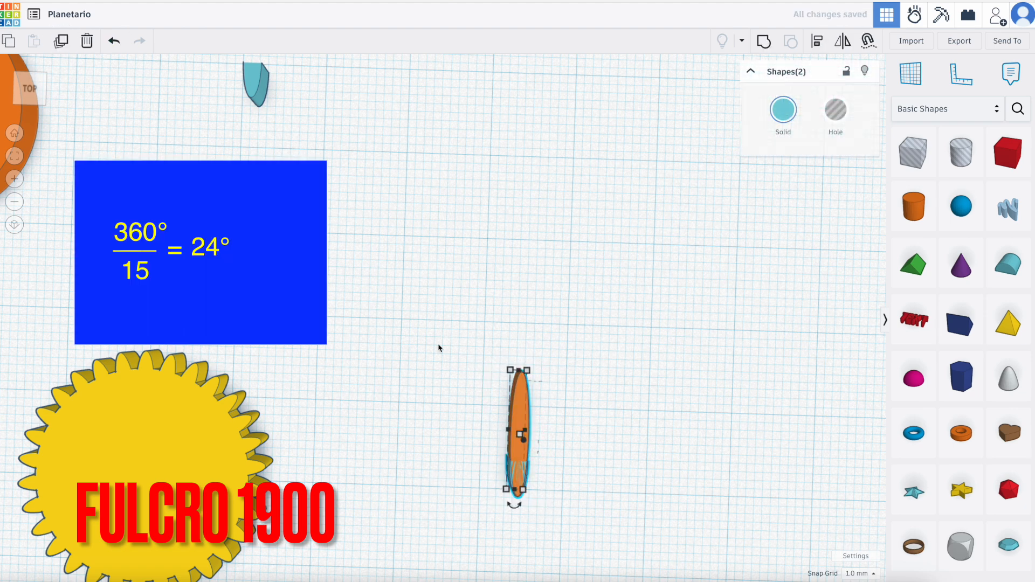
{"action": "left_click", "coordinate": [512, 507]}
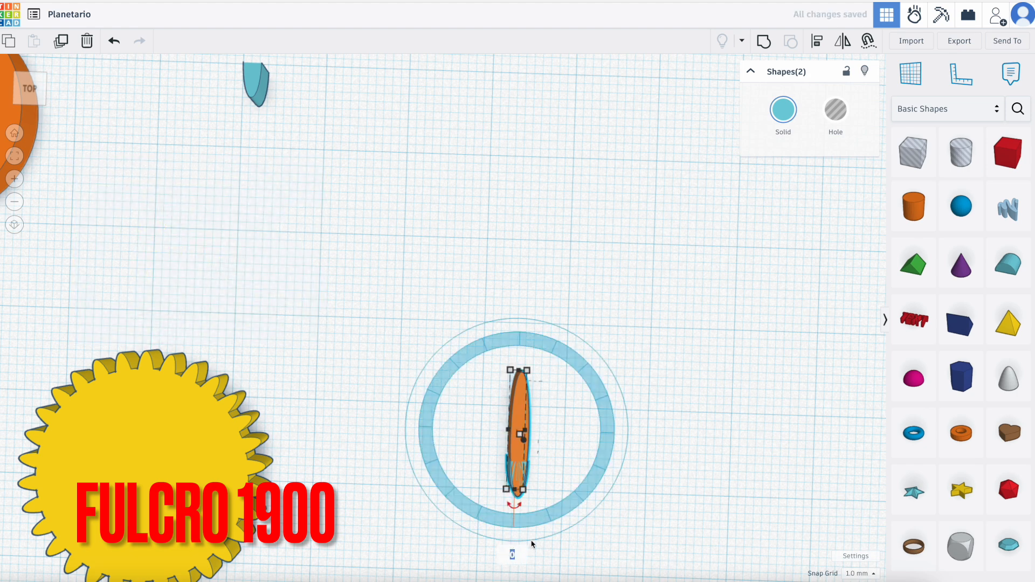
{"action": "type", "text": "24"}
{"action": "key", "text": "Return"}
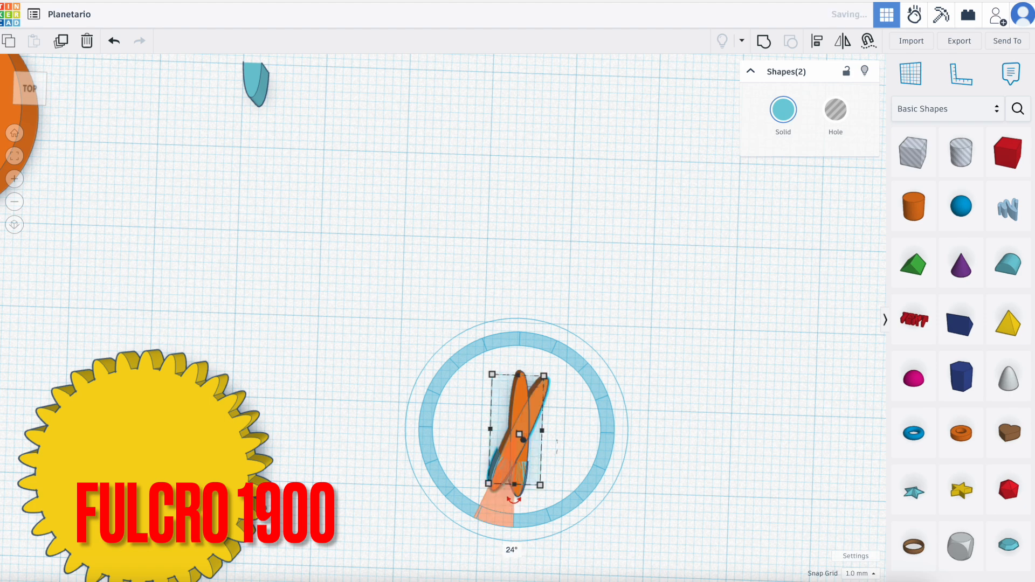
Repeat the 24° rotated duplicate of the tooth and cylinder pair until 15 teeth complete the circle.
{"action": "left_click", "coordinate": [63, 44]}
{"action": "left_click", "coordinate": [62, 44]}
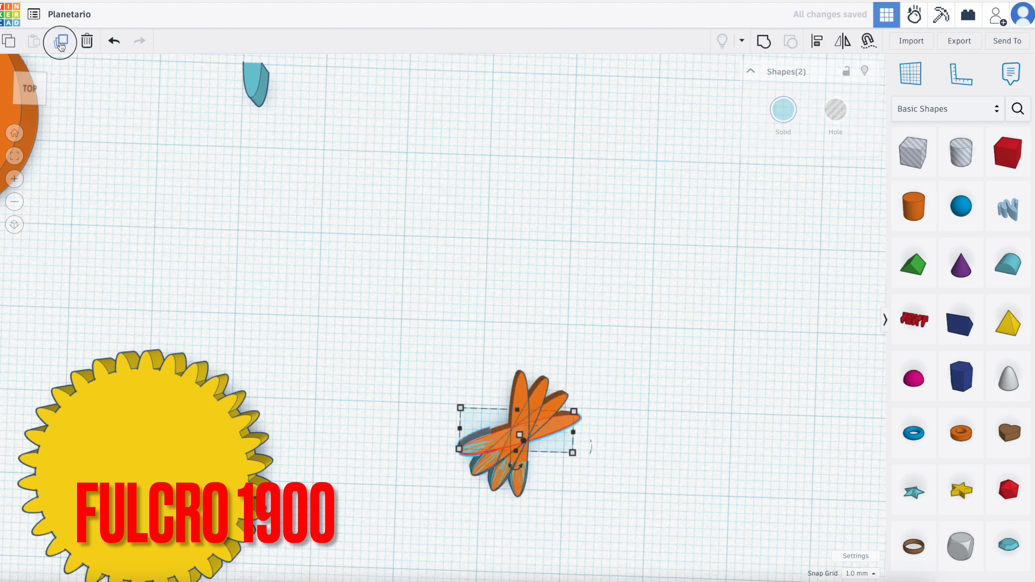
{"action": "left_click", "coordinate": [62, 45]}
{"action": "left_click", "coordinate": [61, 46]}
{"action": "left_click", "coordinate": [61, 46]}
{"action": "left_click", "coordinate": [61, 47]}
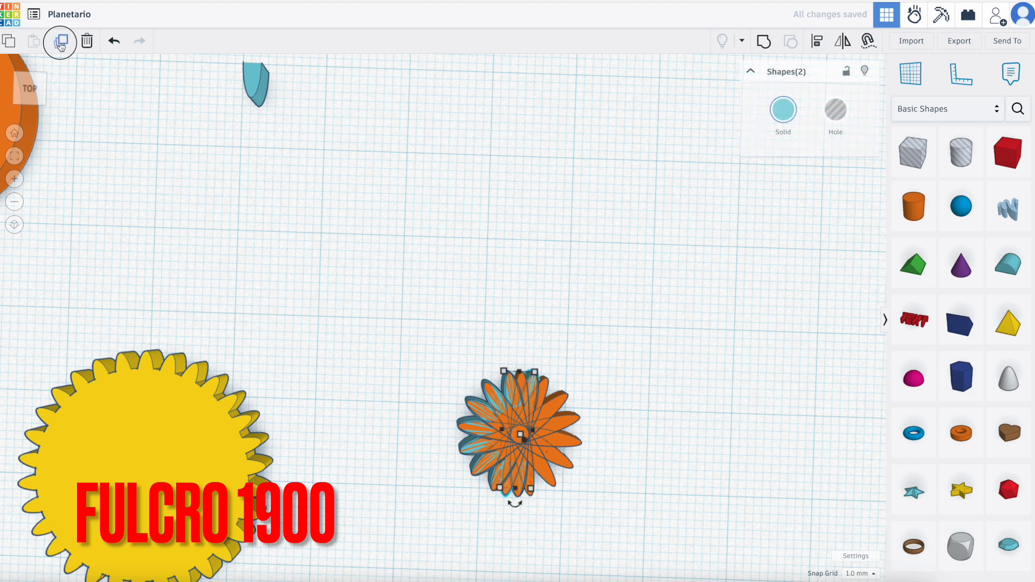
{"action": "left_click", "coordinate": [61, 46]}
{"action": "left_click", "coordinate": [61, 46]}
{"action": "left_click", "coordinate": [61, 46]}
{"action": "left_click", "coordinate": [61, 47]}
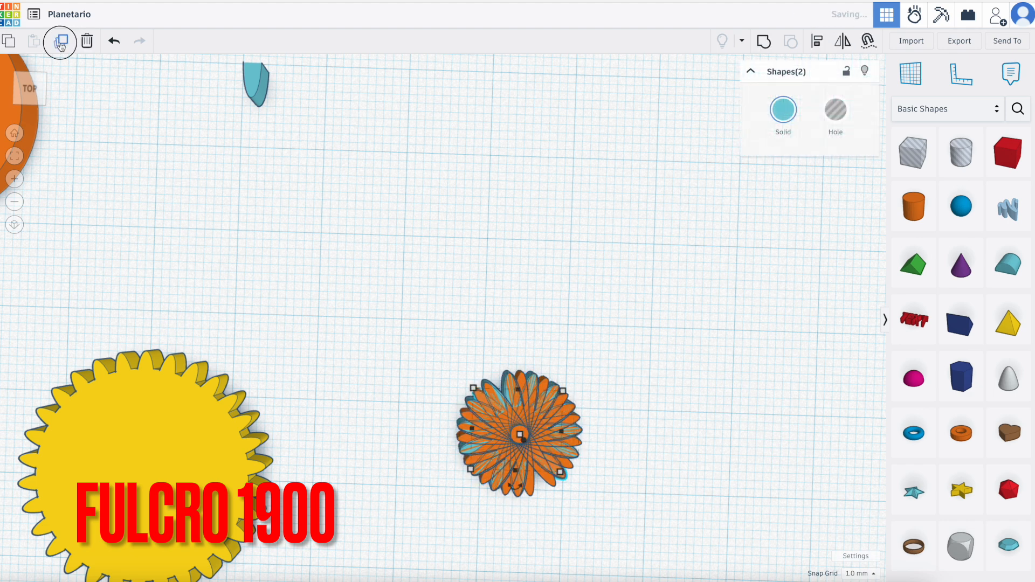
{"action": "left_click", "coordinate": [61, 46]}
Move one of the thin cylinders sideways out of the tooth circle, keeping it clear of the ring.
{"action": "left_click", "coordinate": [662, 469]}
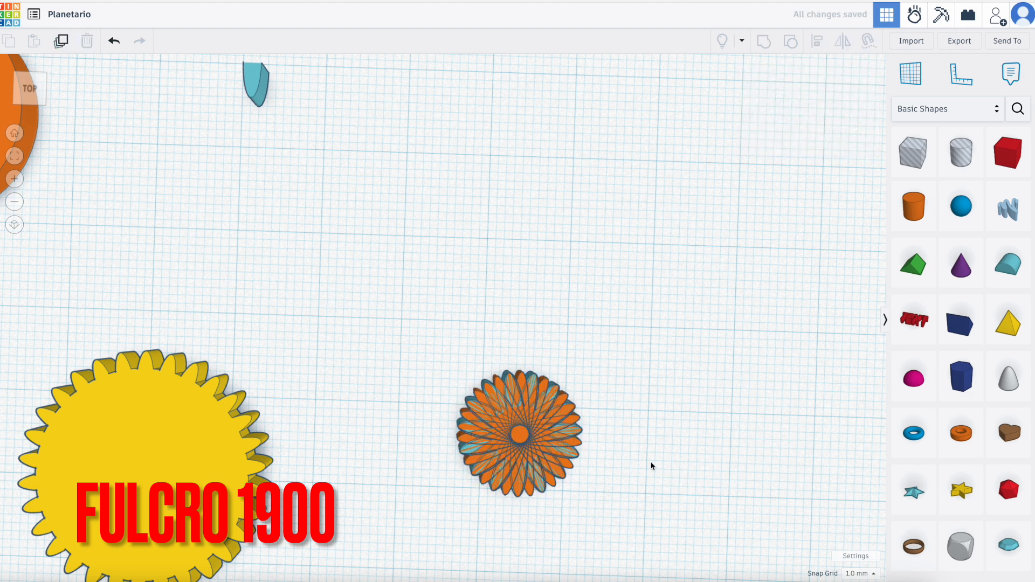
{"action": "scroll", "coordinate": [649, 467], "scroll_direction": "up", "scroll_amount": 3}
{"action": "left_click_drag", "start_coordinate": [448, 418], "coordinate": [756, 428]}
Delete all the thin cylinders remaining inside the new tooth circle, leaving only the teeth.
{"action": "left_click", "coordinate": [478, 303]}
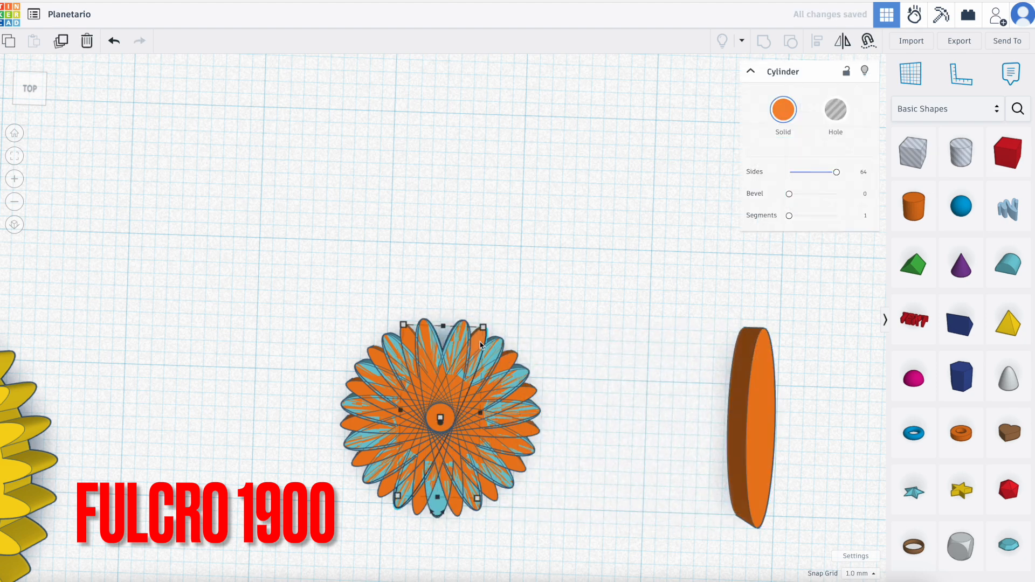
{"action": "left_click", "coordinate": [511, 364]}
{"action": "key", "text": "Delete"}
{"action": "left_click", "coordinate": [529, 392]}
{"action": "key", "text": "Delete"}
{"action": "left_click", "coordinate": [529, 434]}
{"action": "key", "text": "Delete"}
{"action": "left_click", "coordinate": [516, 467]}
{"action": "key", "text": "Delete"}
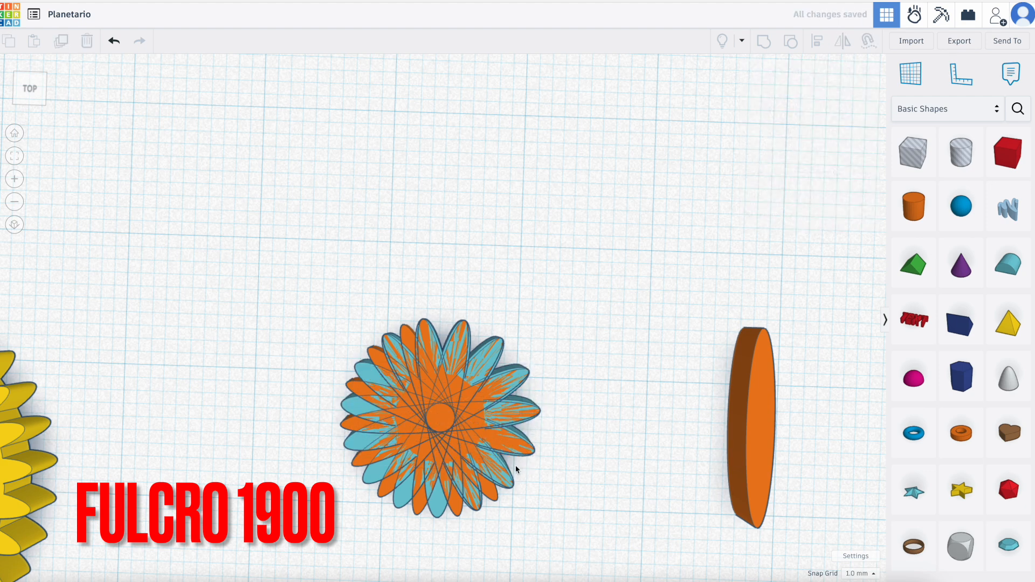
{"action": "left_click", "coordinate": [491, 489]}
{"action": "key", "text": "Delete"}
{"action": "left_click", "coordinate": [455, 507]}
{"action": "key", "text": "Delete"}
{"action": "left_click", "coordinate": [419, 506]}
{"action": "key", "text": "Delete"}
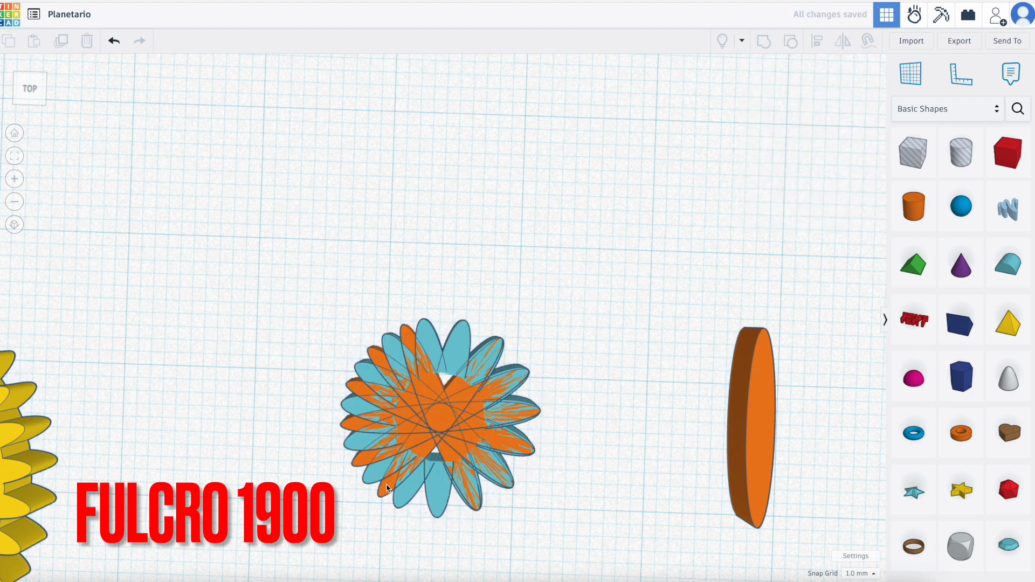
{"action": "left_click", "coordinate": [386, 488]}
{"action": "key", "text": "Delete"}
{"action": "left_click", "coordinate": [441, 402]}
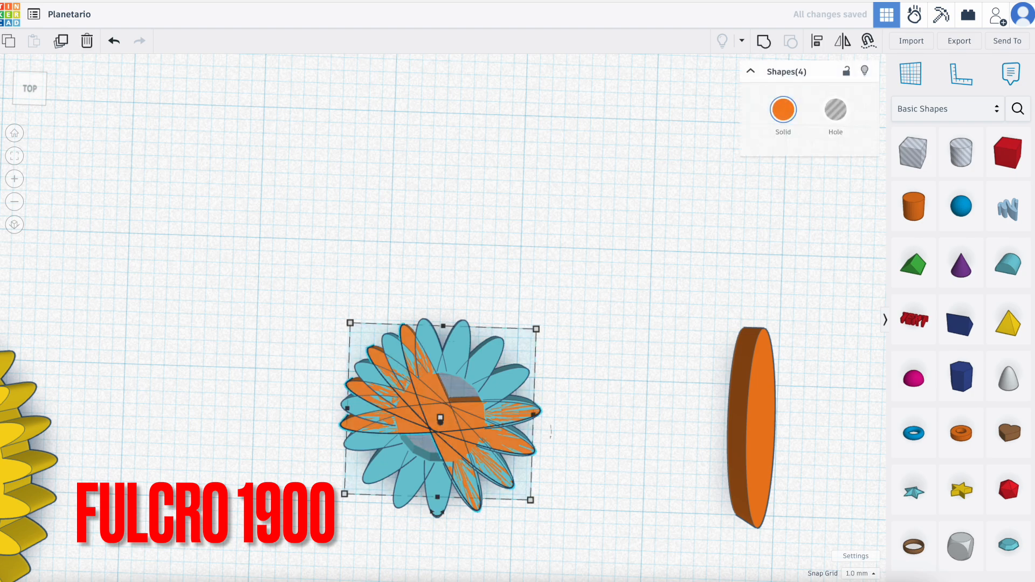
{"action": "key", "text": "Delete"}
Group the 15 teeth of the new ring into a single shape.
{"action": "scroll", "coordinate": [426, 378], "scroll_direction": "down", "scroll_amount": 5}
{"action": "left_click_drag", "start_coordinate": [442, 411], "coordinate": [486, 403]}
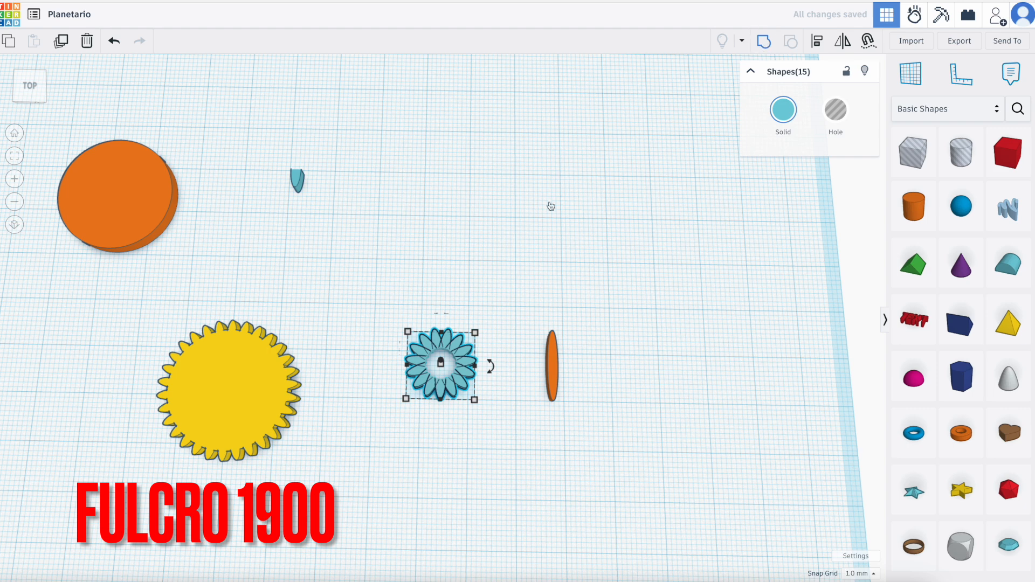
{"action": "key", "text": "ctrl+g"}
Move the spare 24.54 mm disc behind the small tooth ring and set its width and length to 10.32 mm.
{"action": "left_click_drag", "start_coordinate": [141, 199], "coordinate": [467, 264]}
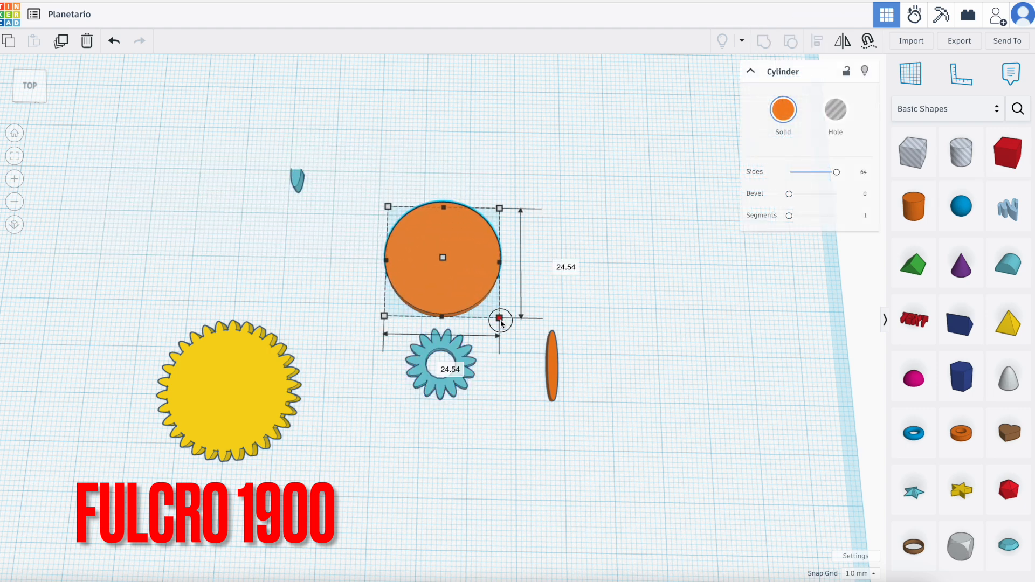
{"action": "key", "text": "Left"}
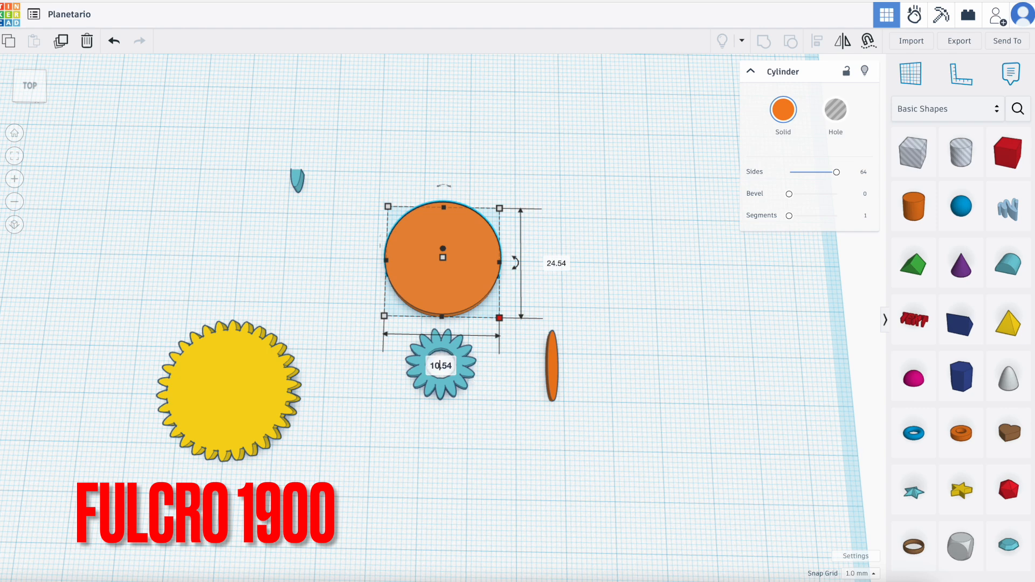
{"action": "left_click", "coordinate": [557, 263]}
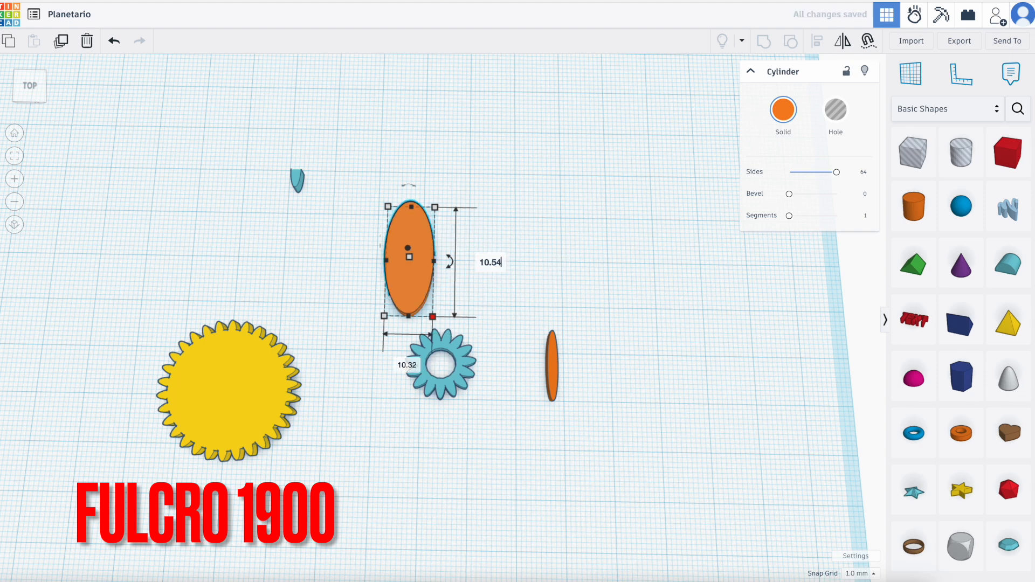
{"action": "type", "text": "10"}
{"action": "key", "text": "Return"}
Align the 10.32 mm disc and the small tooth ring to a common centre in both horizontal directions.
{"action": "left_click", "coordinate": [487, 180]}
{"action": "left_click_drag", "start_coordinate": [377, 176], "coordinate": [500, 438]}
{"action": "left_click", "coordinate": [813, 48]}
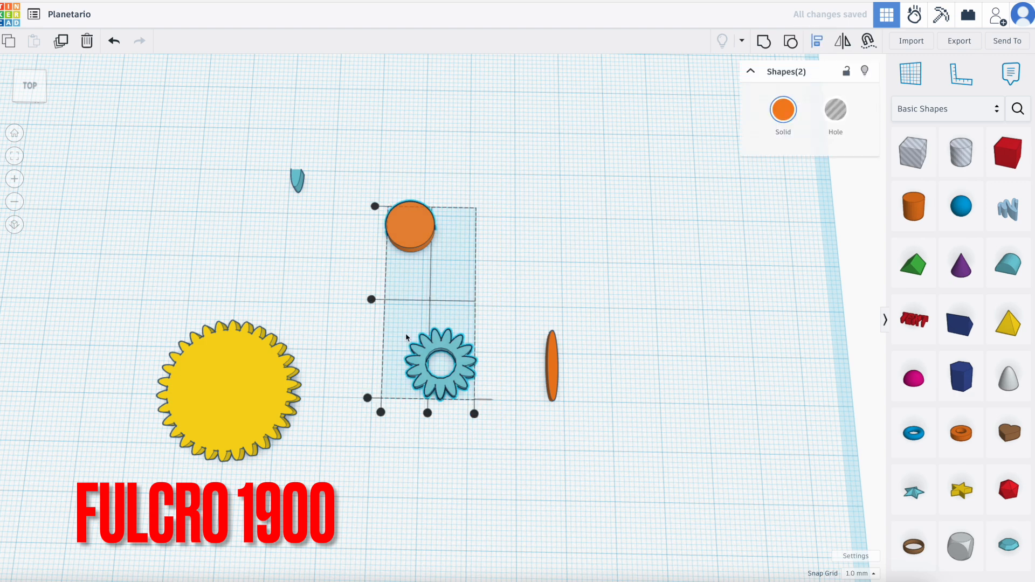
{"action": "left_click", "coordinate": [372, 299]}
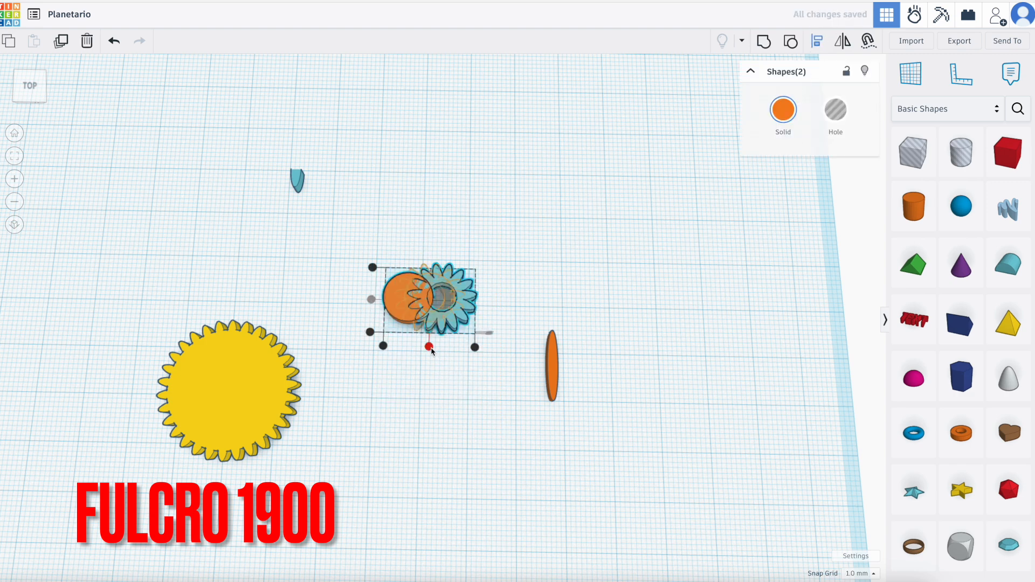
{"action": "left_click", "coordinate": [427, 347]}
Group the 10.32 mm disc and the small tooth ring into one 15-tooth gear.
{"action": "left_click", "coordinate": [379, 267]}
{"action": "left_click_drag", "start_coordinate": [428, 341], "coordinate": [476, 341]}
{"action": "left_click", "coordinate": [766, 43]}
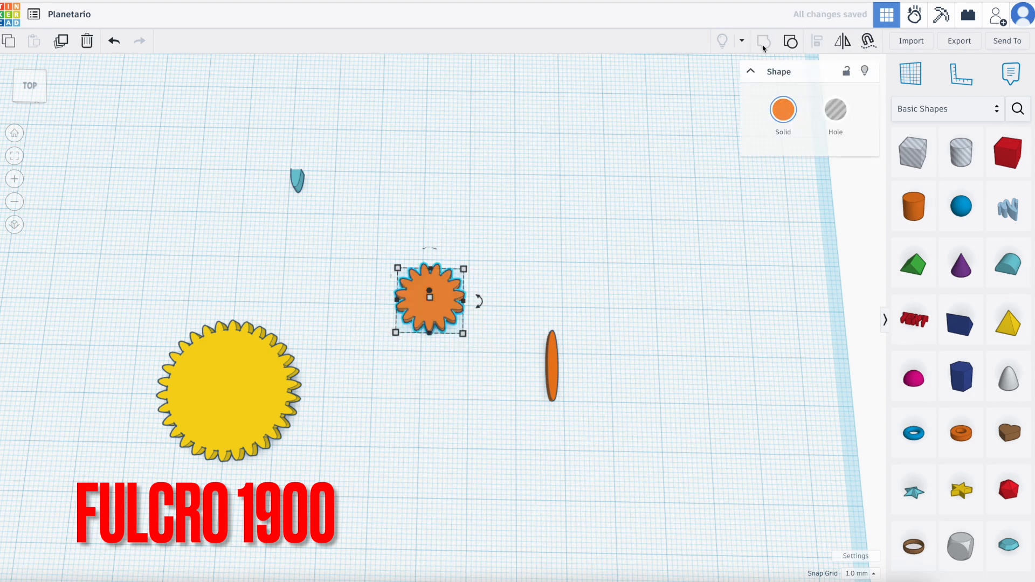
{"action": "left_click", "coordinate": [381, 416]}
Align the yellow gear and the small orange gear on a shared centre line across their width.
{"action": "scroll", "coordinate": [383, 416], "scroll_direction": "down", "scroll_amount": 5}
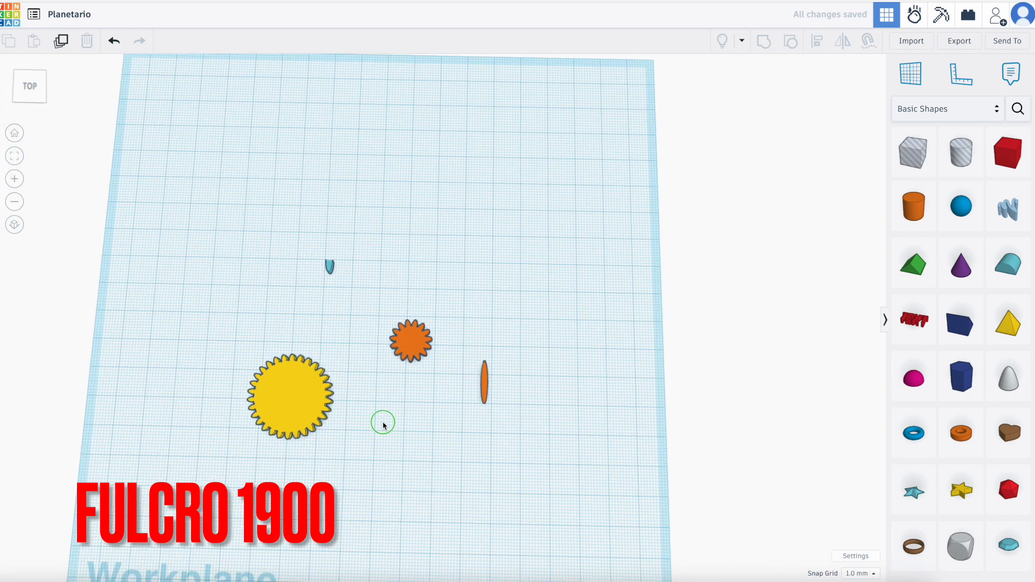
{"action": "left_click_drag", "start_coordinate": [245, 291], "coordinate": [447, 451]}
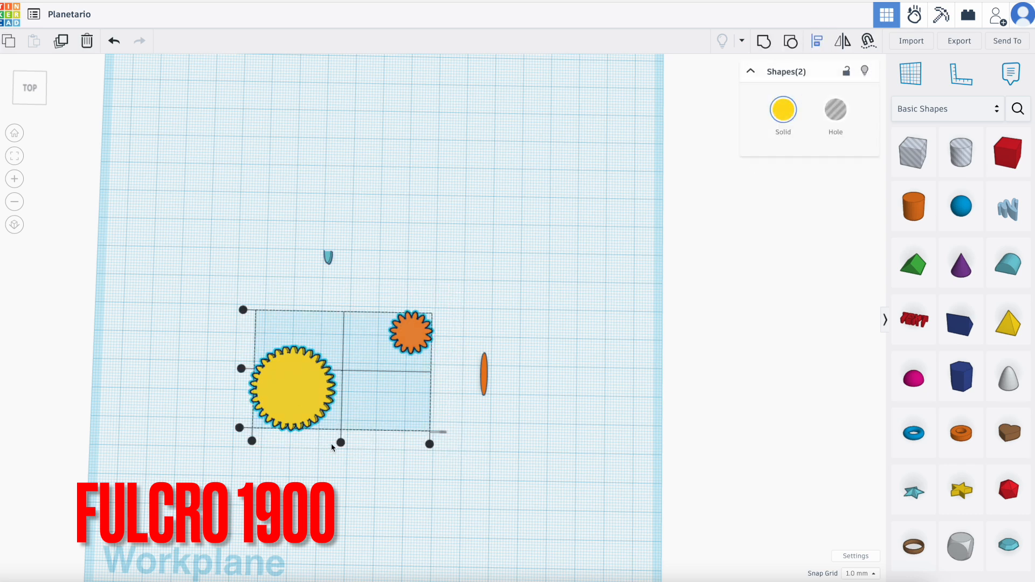
{"action": "left_click", "coordinate": [341, 443]}
{"action": "key", "text": "Escape"}
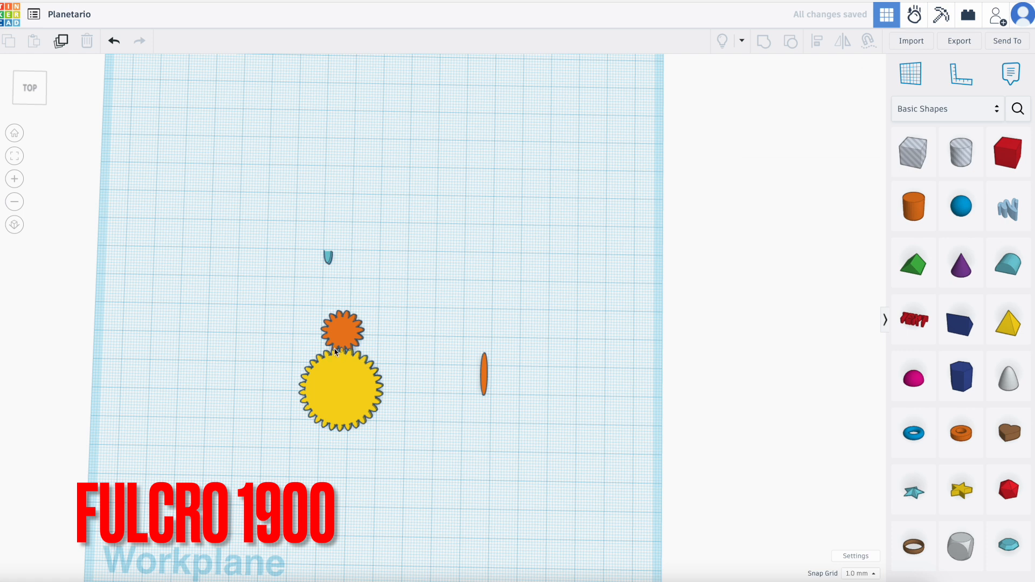
Move the small orange gear to the front side of the yellow gear, with its teeth reaching the yellow gear's teeth.
{"action": "scroll", "coordinate": [335, 352], "scroll_direction": "up", "scroll_amount": 3}
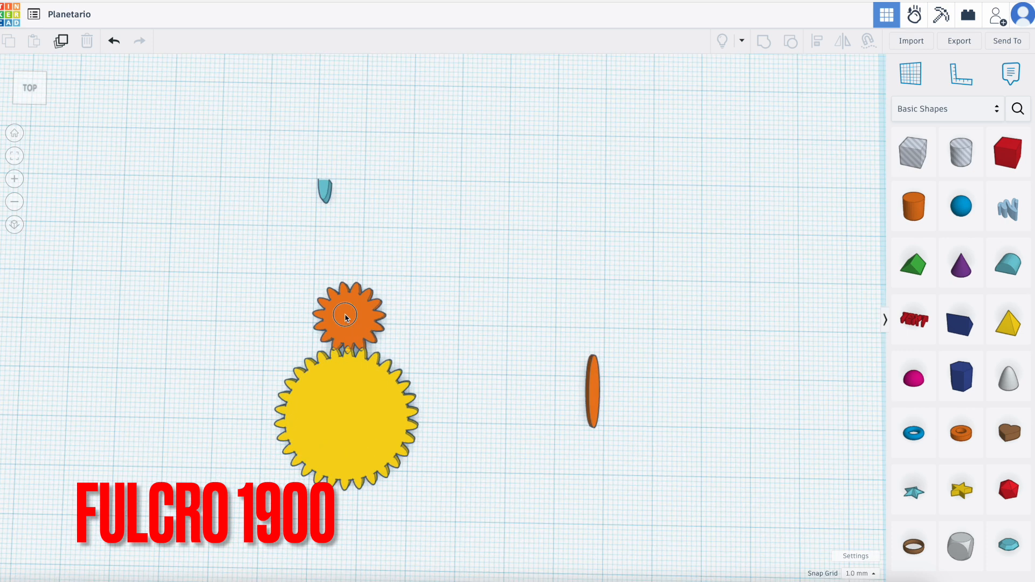
{"action": "left_click", "coordinate": [345, 319]}
{"action": "left_click_drag", "start_coordinate": [347, 318], "coordinate": [346, 520]}
{"action": "right_click_drag", "start_coordinate": [347, 520], "coordinate": [341, 515]}
{"action": "scroll", "coordinate": [345, 517], "scroll_direction": "up", "scroll_amount": 5}
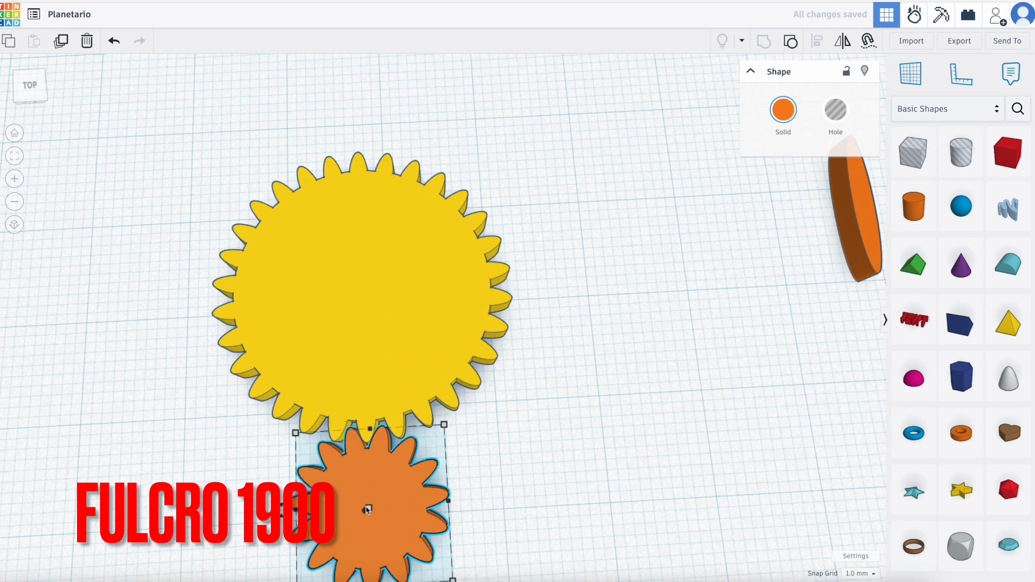
Set the snap grid to 0.1 mm and nudge the small gear until its teeth mesh closely with the yellow gear.
{"action": "scroll", "coordinate": [367, 438], "scroll_direction": "down", "scroll_amount": 3}
{"action": "scroll", "coordinate": [365, 439], "scroll_direction": "up", "scroll_amount": 8}
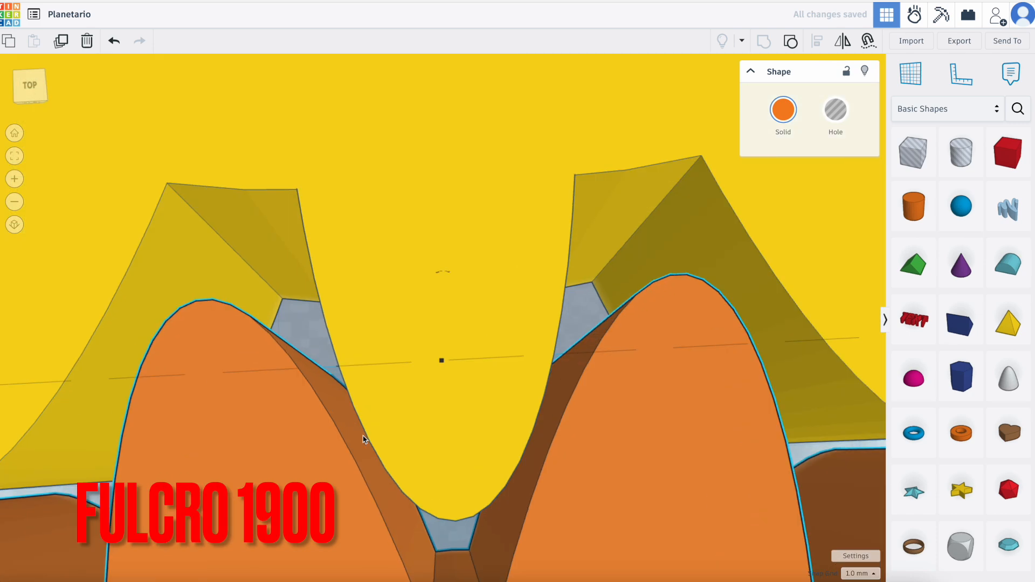
{"action": "left_click", "coordinate": [861, 573]}
{"action": "left_click", "coordinate": [859, 464]}
{"action": "key", "text": "Up"}
{"action": "key", "text": "Up"}
{"action": "key", "text": "Up"}
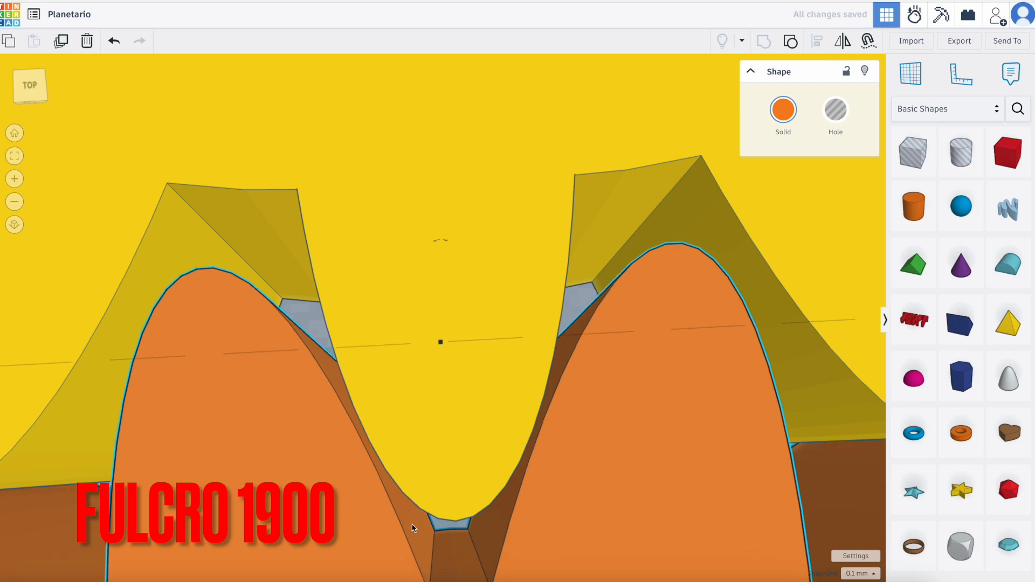
{"action": "key", "text": "Down"}
Duplicate the small orange gear and, with the snap grid at 1.0 mm, move the copy beyond the yellow gear's opposite side.
{"action": "scroll", "coordinate": [487, 432], "scroll_direction": "down", "scroll_amount": 10}
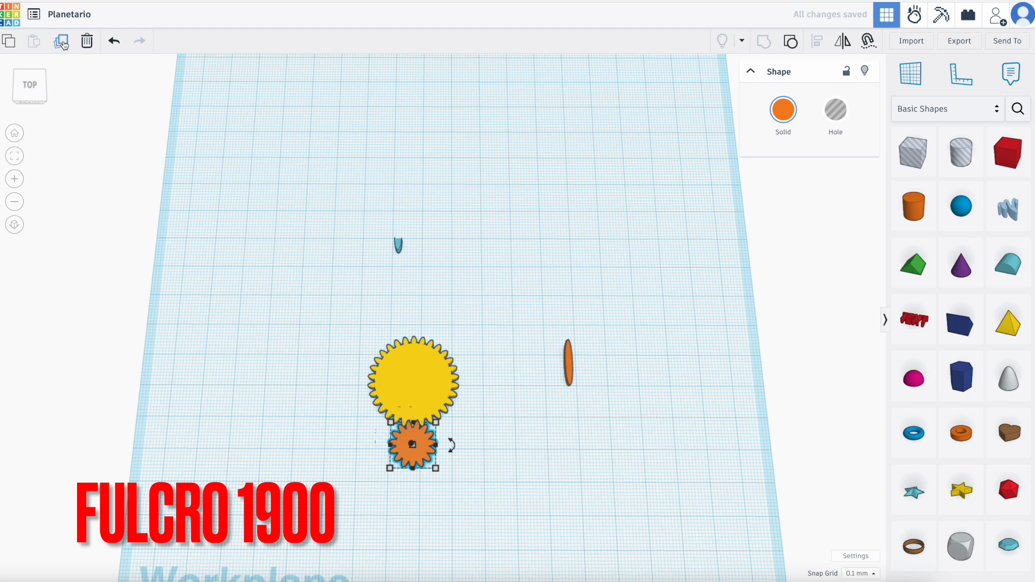
{"action": "left_click", "coordinate": [64, 45]}
{"action": "left_click", "coordinate": [862, 573]}
{"action": "left_click", "coordinate": [857, 510]}
{"action": "key", "text": "Up"}
{"action": "key", "text": "Up"}
{"action": "key", "text": "Up"}
{"action": "key", "text": "Up"}
{"action": "key", "text": "Up"}
{"action": "key", "text": "Up"}
{"action": "key", "text": "Up"}
{"action": "key", "text": "Up"}
{"action": "key", "text": "Up"}
{"action": "key", "text": "Up"}
{"action": "key", "text": "Up"}
{"action": "key", "text": "Up"}
{"action": "key", "text": "Up"}
{"action": "key", "text": "Up"}
{"action": "key", "text": "Up"}
{"action": "key", "text": "Up"}
{"action": "key", "text": "Up"}
{"action": "key", "text": "Up"}
{"action": "key", "text": "Up"}
{"action": "key", "text": "Up"}
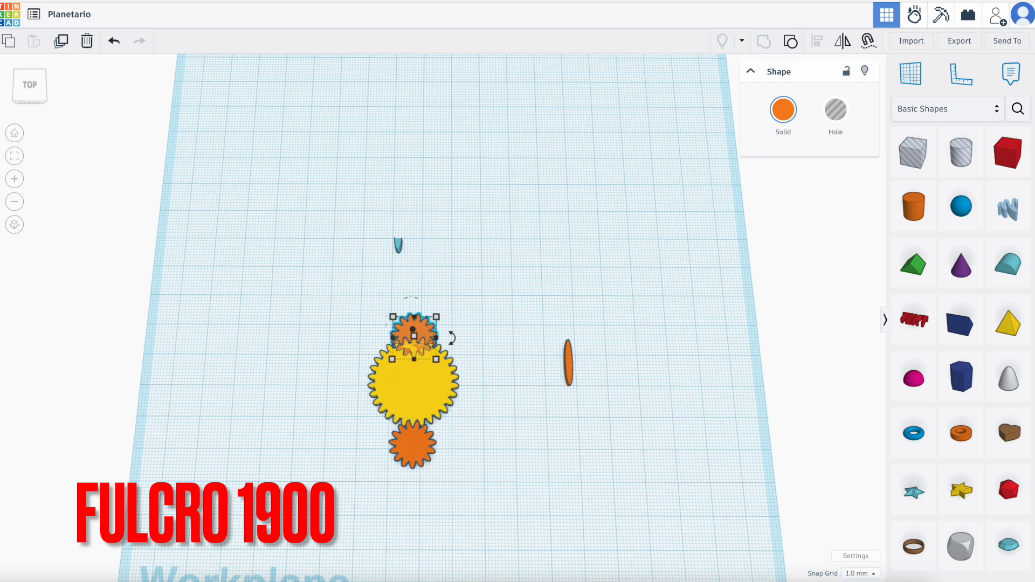
{"action": "key", "text": "Up"}
{"action": "key", "text": "Up"}
{"action": "key", "text": "Up"}
{"action": "key", "text": "Up"}
{"action": "key", "text": "Up"}
{"action": "key", "text": "Up"}
{"action": "key", "text": "Up"}
{"action": "key", "text": "Up"}
{"action": "key", "text": "Up"}
{"action": "key", "text": "Up"}
{"action": "key", "text": "Up"}
{"action": "key", "text": "Up"}
{"action": "key", "text": "Up"}
Measure the overall length of the yellow gear together with the front small gear, and the length of the yellow gear alone.
{"action": "right_click_drag", "start_coordinate": [462, 342], "coordinate": [462, 363]}
{"action": "left_click", "coordinate": [463, 364]}
{"action": "right_click_drag", "start_coordinate": [364, 354], "coordinate": [361, 374]}
{"action": "left_click_drag", "start_coordinate": [359, 366], "coordinate": [451, 492]}
{"action": "scroll", "coordinate": [449, 499], "scroll_direction": "up", "scroll_amount": 1}
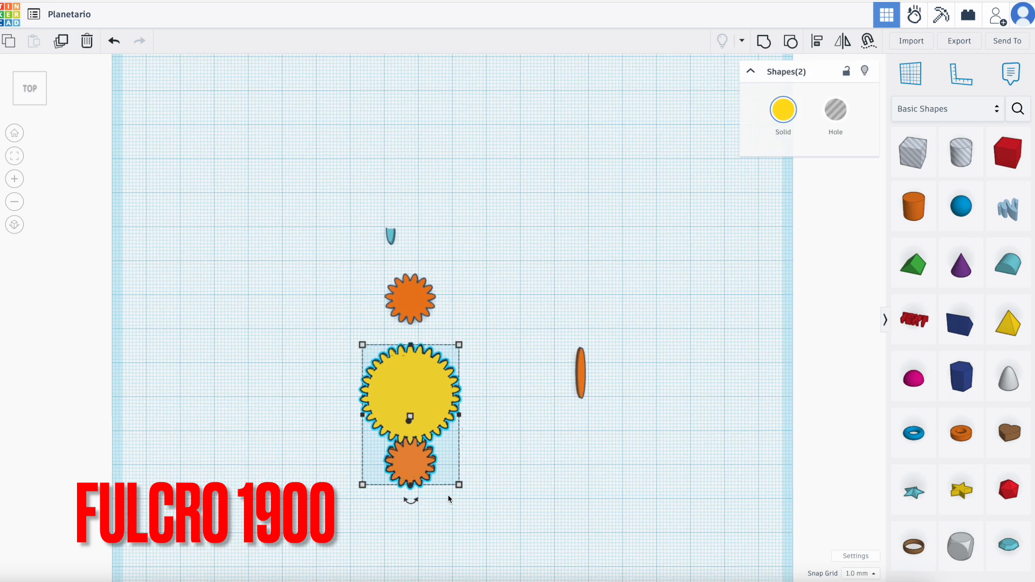
{"action": "scroll", "coordinate": [449, 500], "scroll_direction": "up", "scroll_amount": 4}
{"action": "mouse_move", "coordinate": [471, 474]}
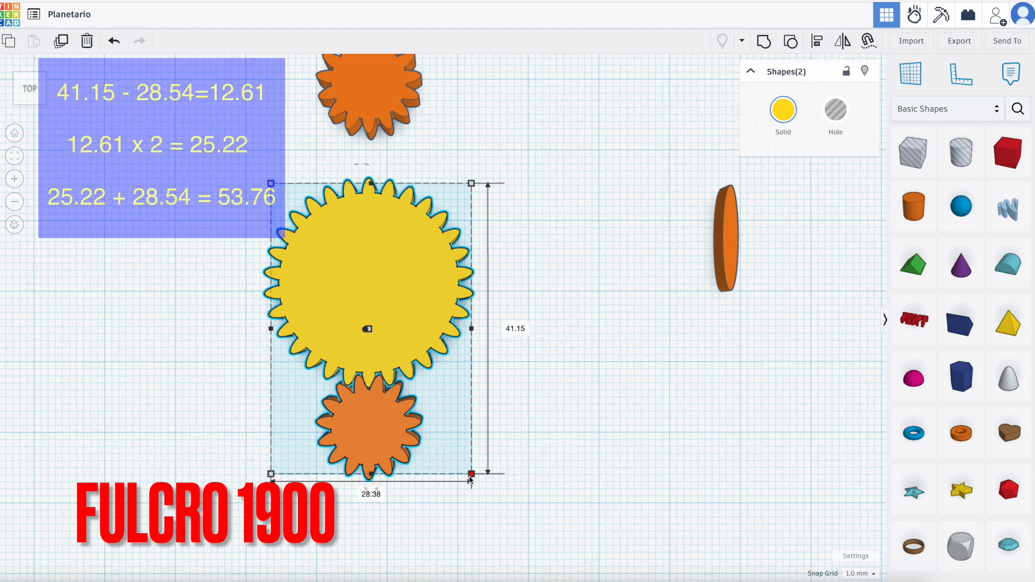
{"action": "left_click", "coordinate": [583, 448]}
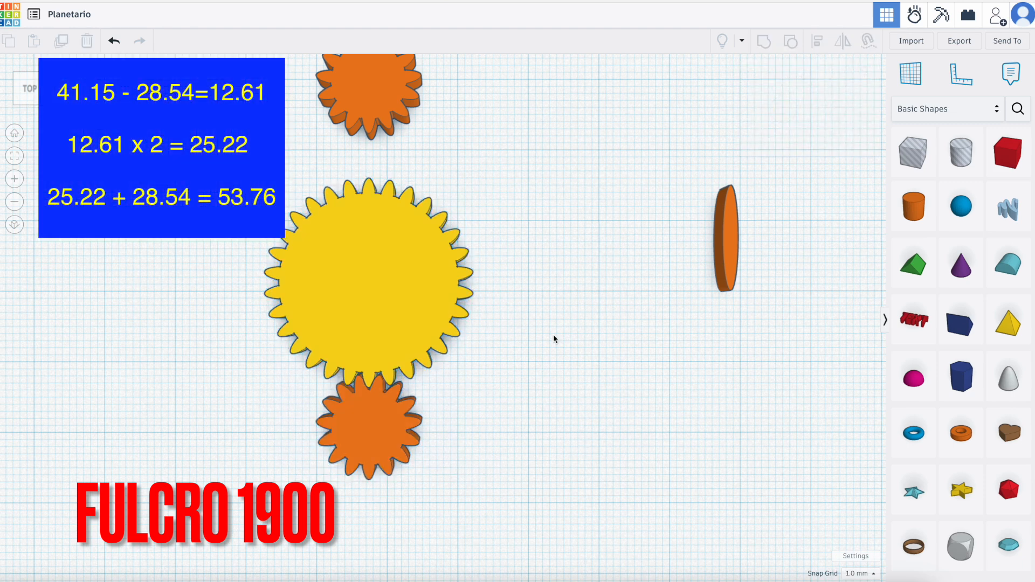
{"action": "left_click", "coordinate": [398, 289]}
{"action": "mouse_move", "coordinate": [472, 184]}
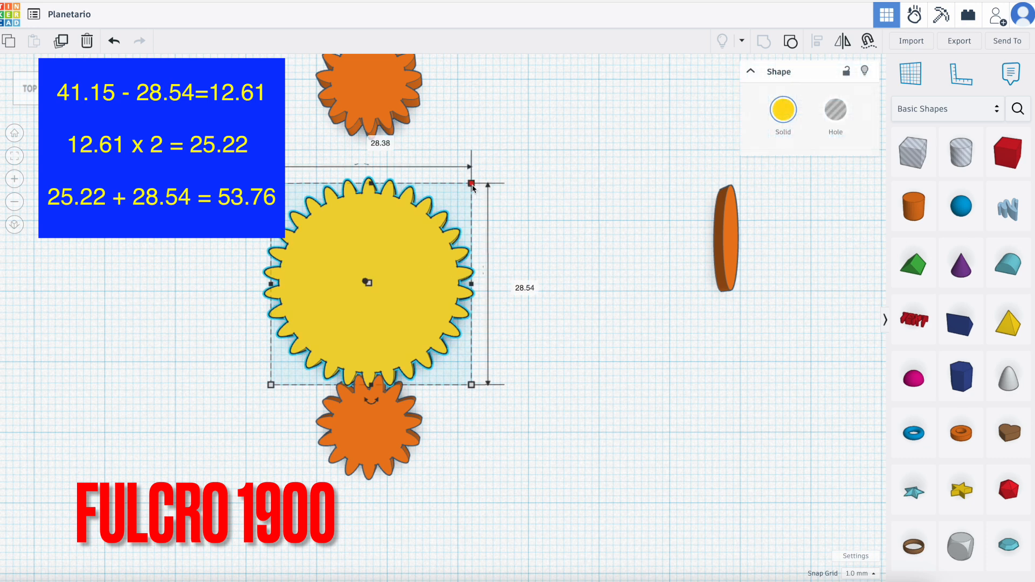
{"action": "left_click", "coordinate": [605, 367]}
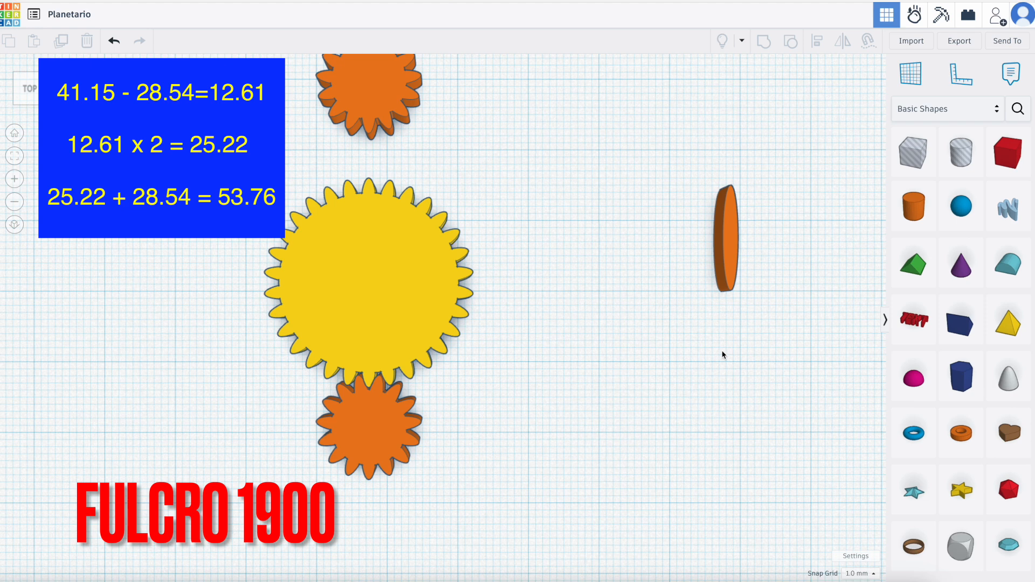
Move the spare orange disc closer to the gears and recolour it blue.
{"action": "left_click_drag", "start_coordinate": [726, 258], "coordinate": [605, 338]}
{"action": "left_click", "coordinate": [783, 114]}
{"action": "left_click", "coordinate": [772, 226]}
Set the blue disc's length to 53.76 mm.
{"action": "left_click", "coordinate": [556, 318]}
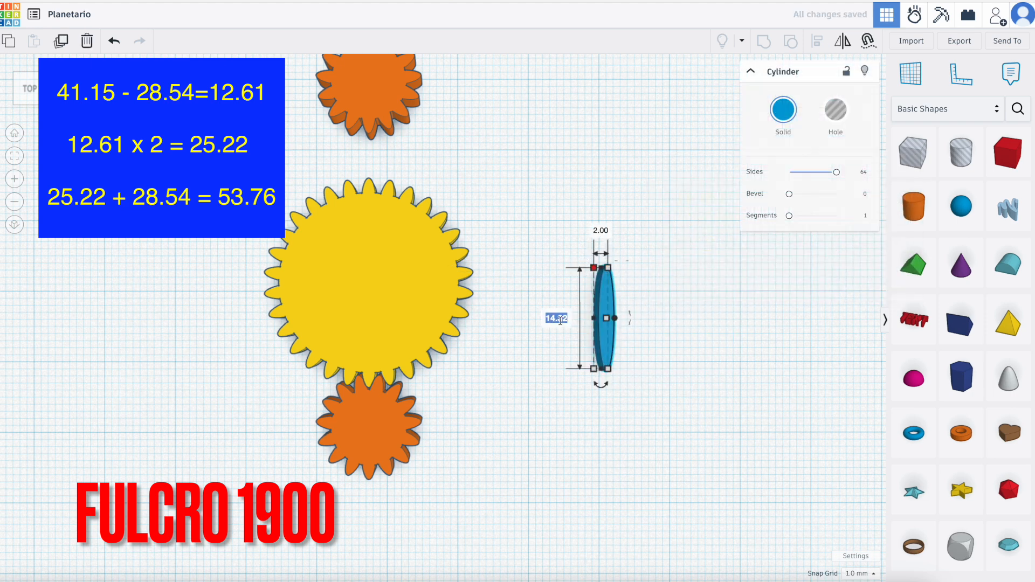
{"action": "left_click", "coordinate": [548, 318]}
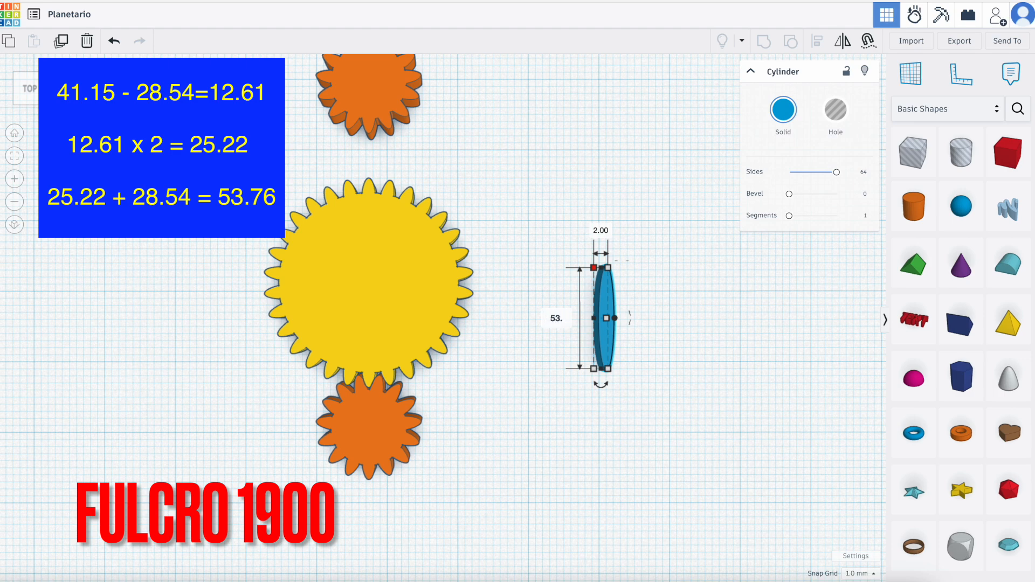
{"action": "key", "text": "Return"}
{"action": "left_click", "coordinate": [621, 455]}
Group the yellow gear with the front small gear and colour the group purple.
{"action": "scroll", "coordinate": [621, 455], "scroll_direction": "down", "scroll_amount": 5}
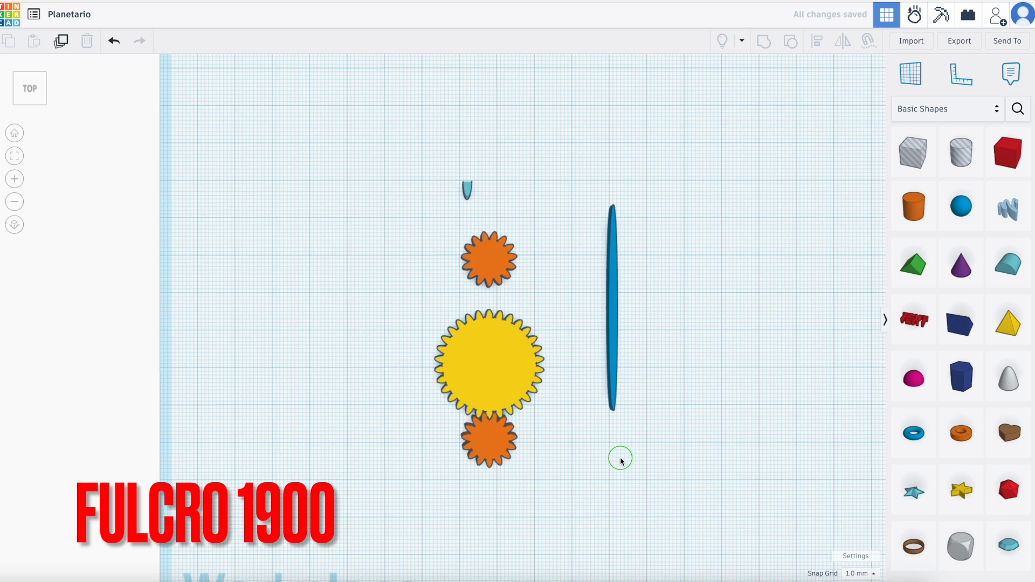
{"action": "left_click_drag", "start_coordinate": [427, 328], "coordinate": [542, 461]}
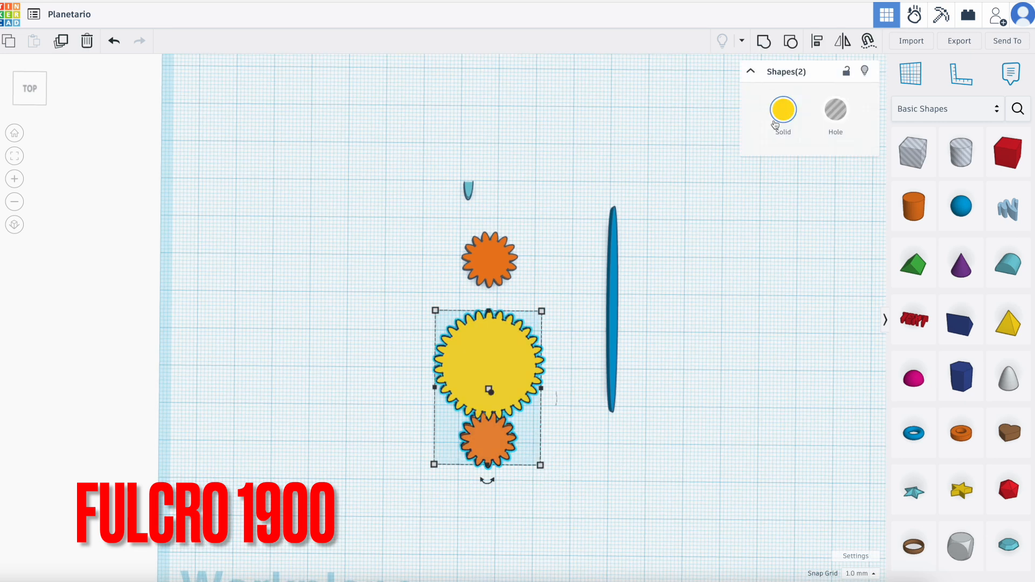
{"action": "left_click", "coordinate": [763, 41]}
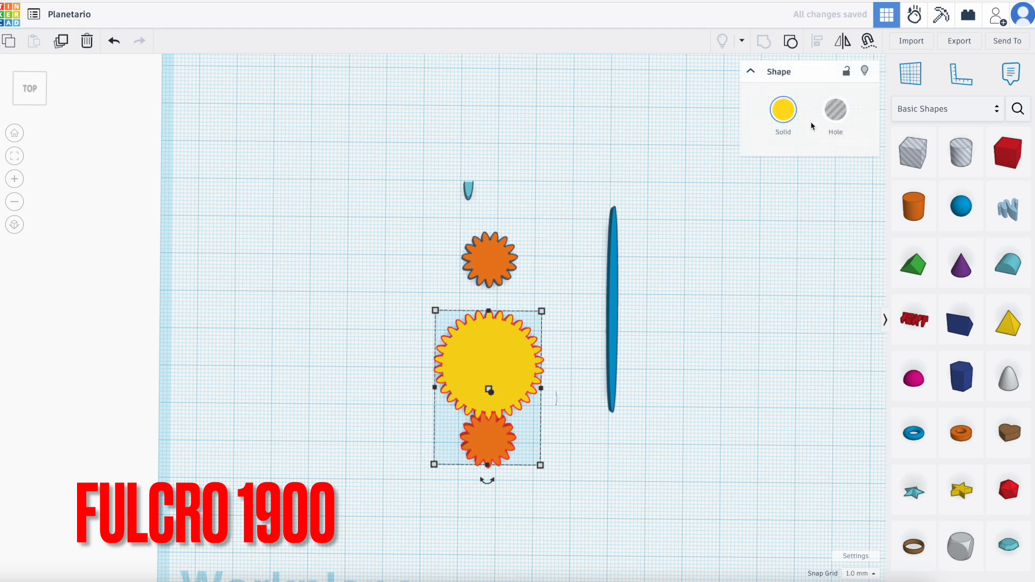
{"action": "left_click", "coordinate": [783, 109]}
{"action": "left_click", "coordinate": [783, 109]}
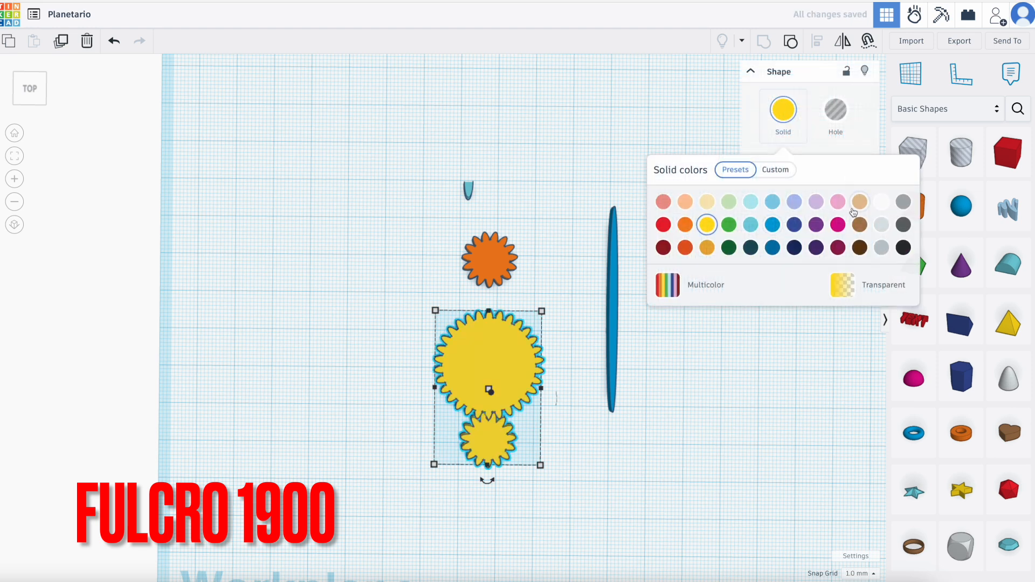
{"action": "left_click", "coordinate": [818, 226]}
Align the blue disc with the purple gear pair, centred across their width and flush at the small gear's outer edge.
{"action": "left_click_drag", "start_coordinate": [391, 337], "coordinate": [661, 494]}
{"action": "left_click", "coordinate": [817, 41]}
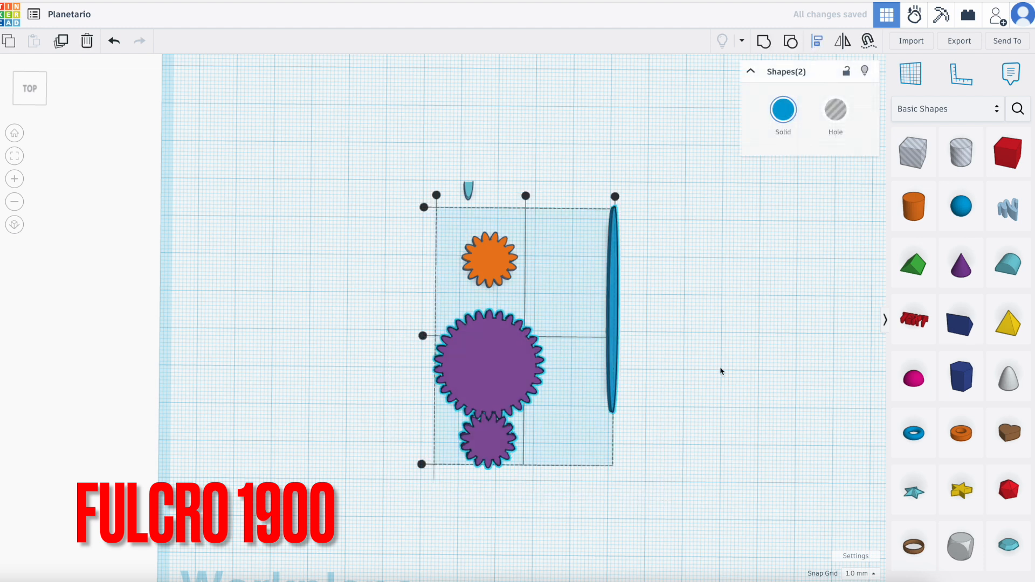
{"action": "left_click", "coordinate": [526, 196]}
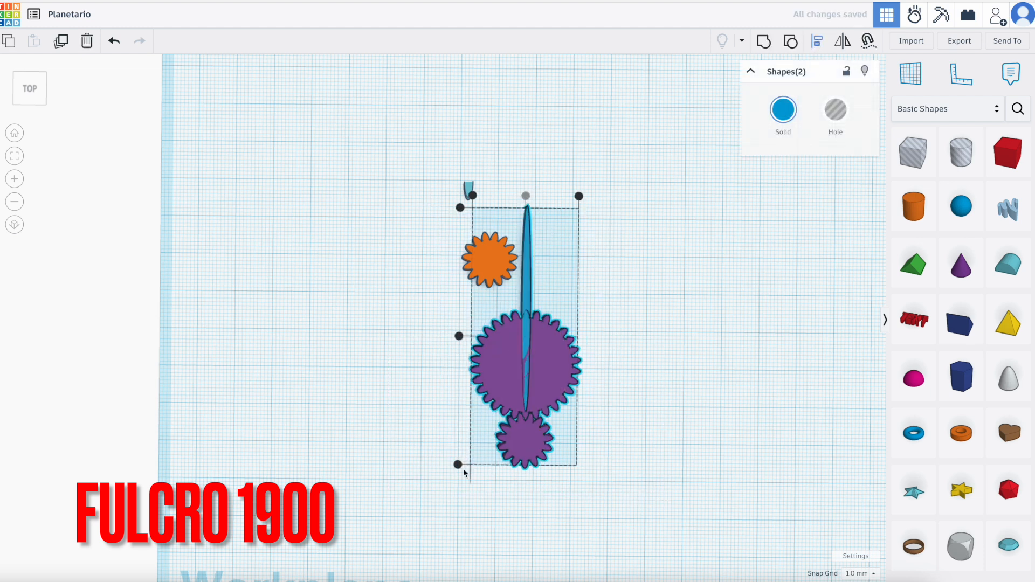
{"action": "left_click", "coordinate": [414, 422]}
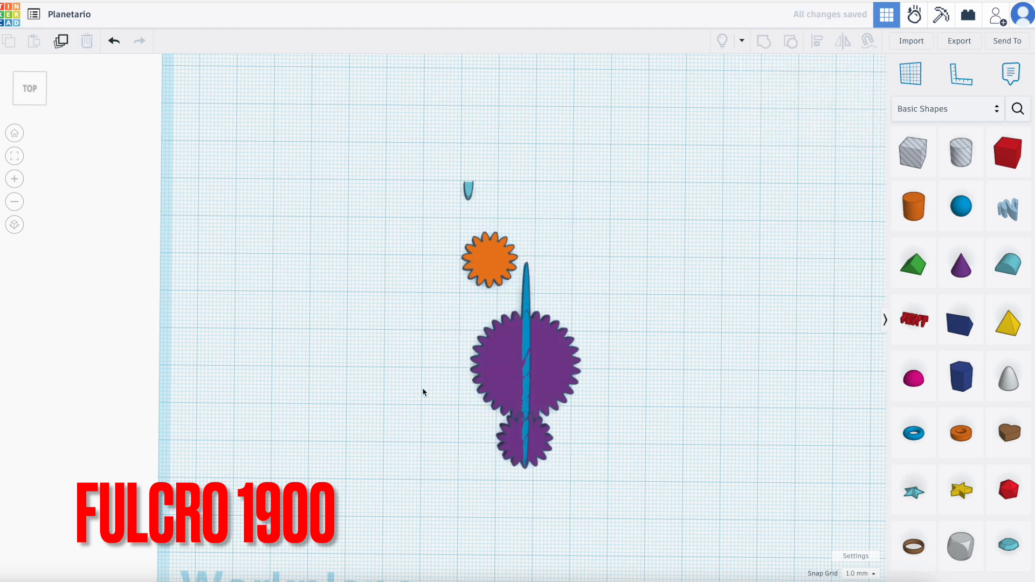
Group the blue disc with the purple gear pair.
{"action": "left_click_drag", "start_coordinate": [460, 336], "coordinate": [606, 483]}
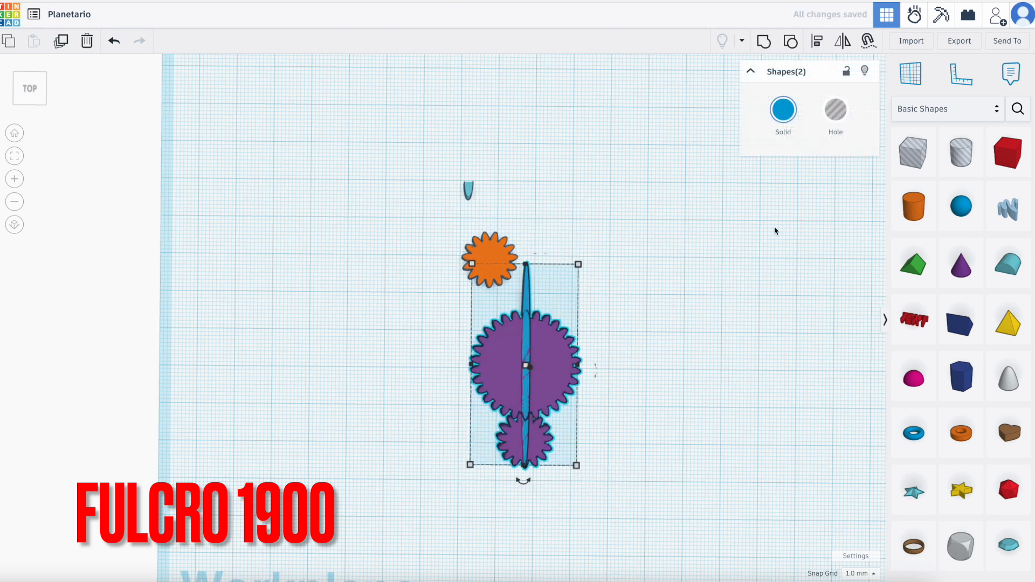
{"action": "left_click", "coordinate": [767, 49]}
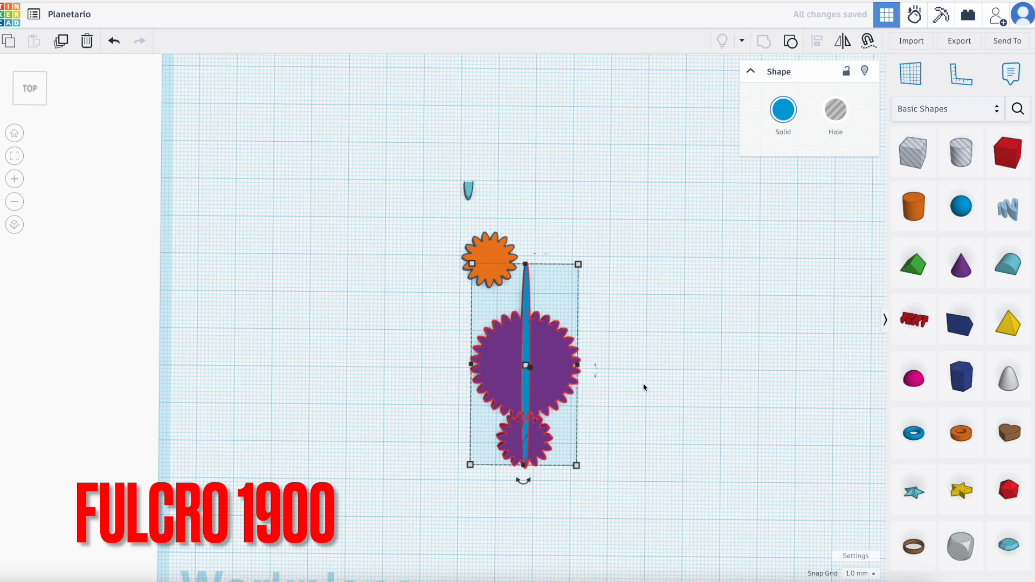
{"action": "left_click", "coordinate": [733, 394]}
Align the remaining orange gear and the blue group on a shared centre line across their width and flush at their rear edges.
{"action": "left_click_drag", "start_coordinate": [450, 226], "coordinate": [583, 492]}
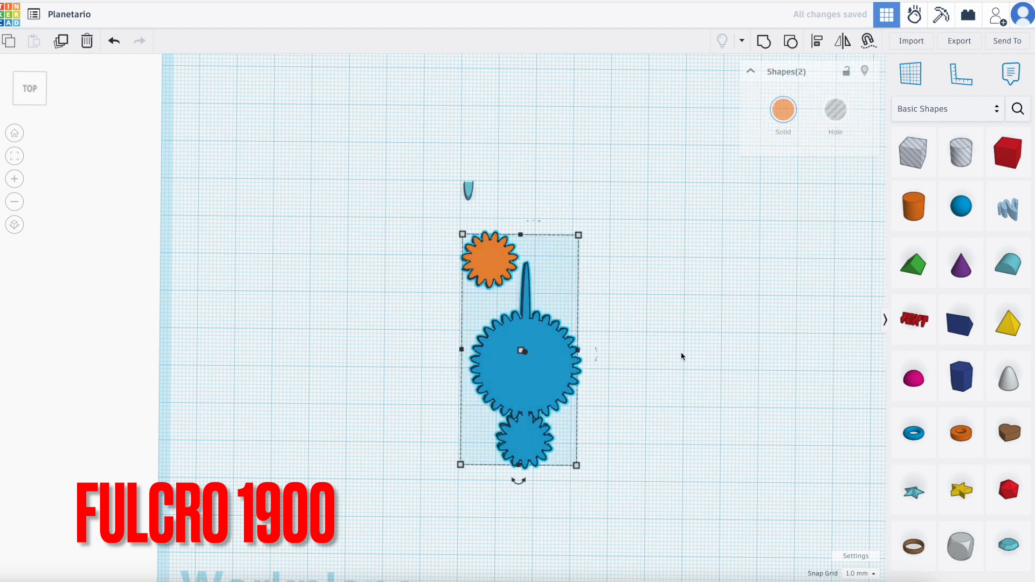
{"action": "left_click", "coordinate": [825, 42]}
{"action": "left_click", "coordinate": [520, 223]}
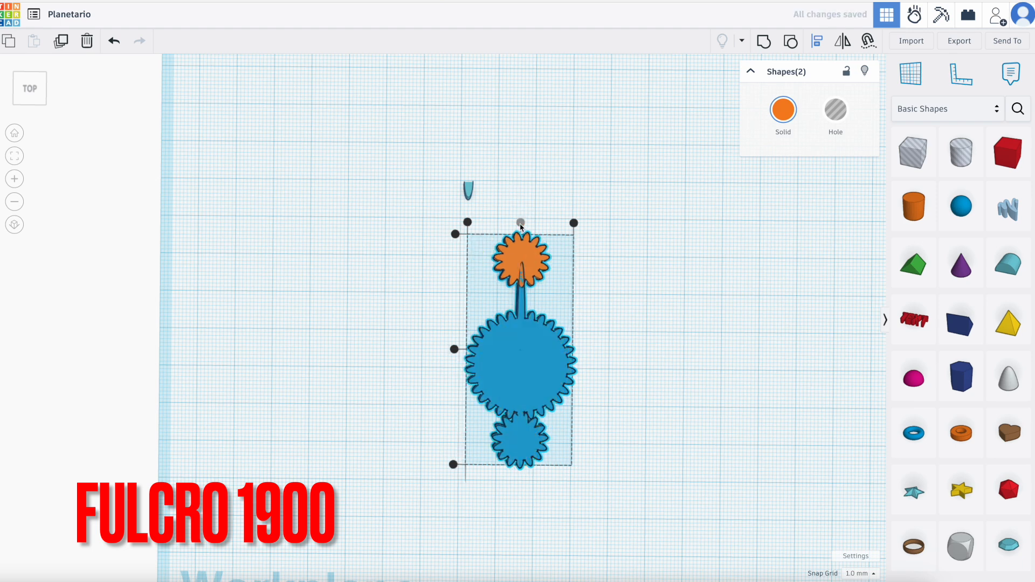
{"action": "left_click", "coordinate": [455, 233]}
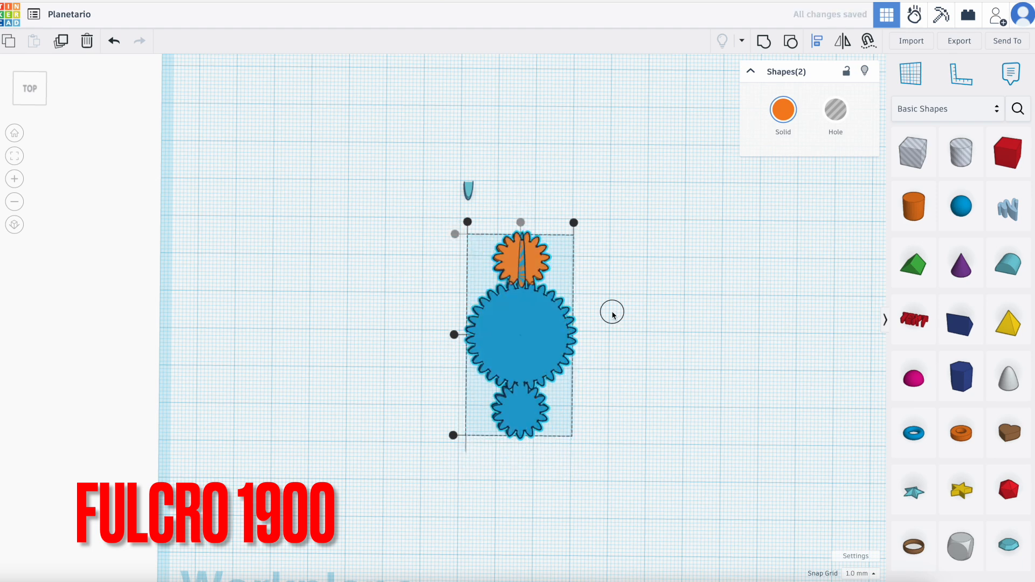
Rotate the rear orange gear 12° in the horizontal plane so its teeth mesh with the large gear.
{"action": "scroll", "coordinate": [588, 261], "scroll_direction": "up", "scroll_amount": 3}
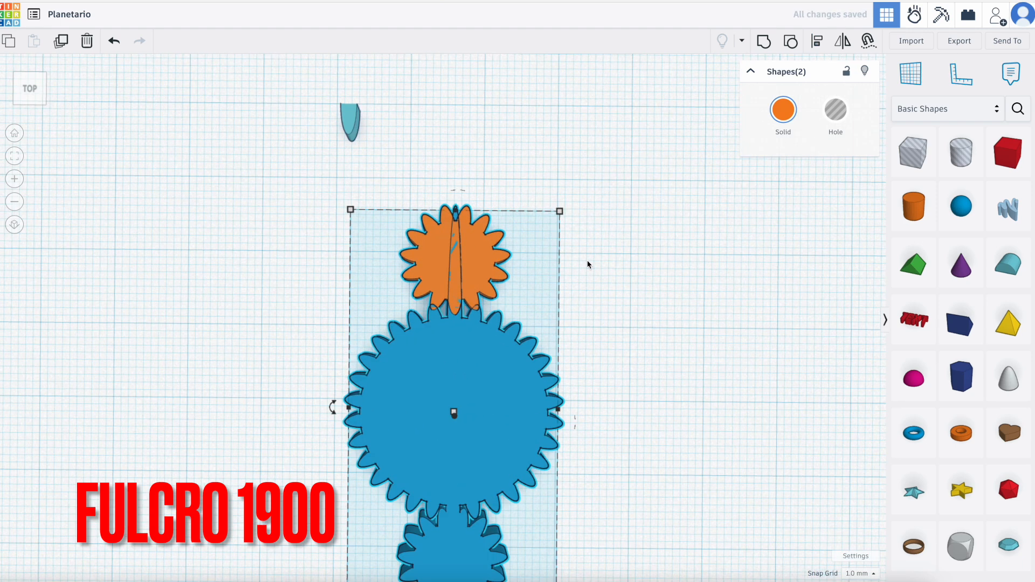
{"action": "left_click", "coordinate": [610, 279]}
{"action": "left_click", "coordinate": [483, 259]}
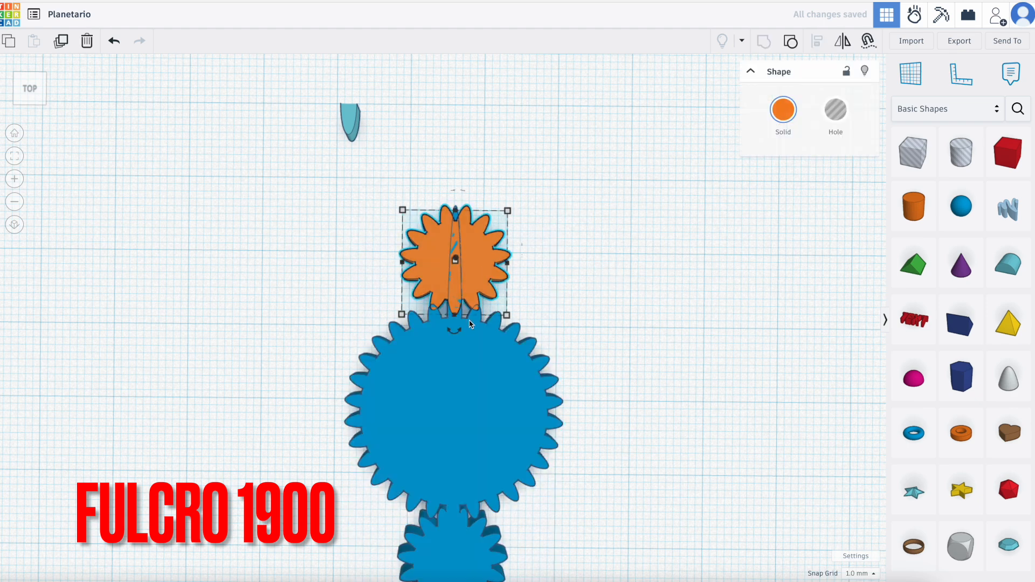
{"action": "left_click_drag", "start_coordinate": [459, 334], "coordinate": [462, 336]}
{"action": "left_click", "coordinate": [453, 381]}
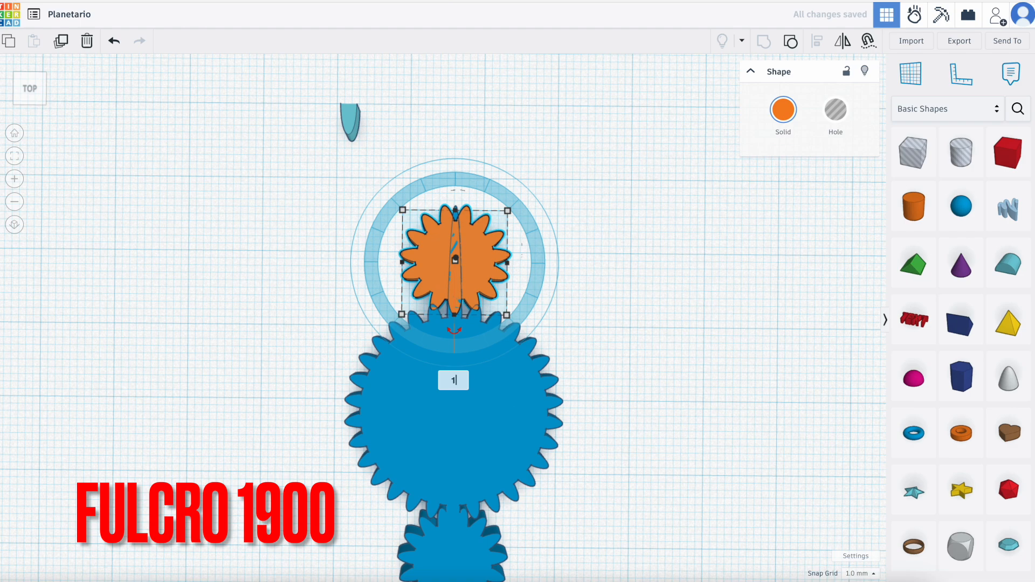
{"action": "key", "text": "Return"}
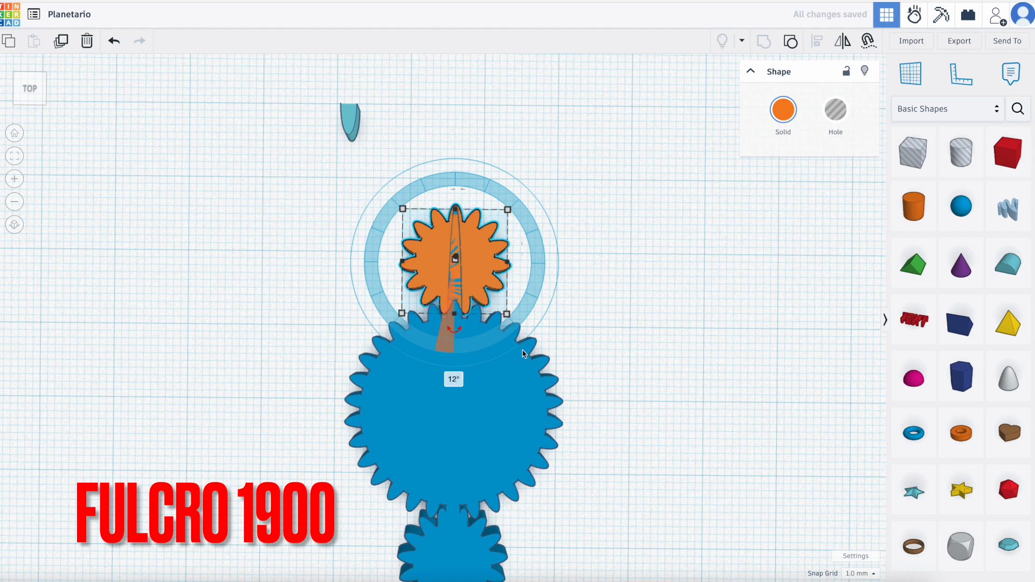
{"action": "left_click", "coordinate": [608, 454]}
Ungroup the blue disc from the gear pair and move the disc clear of the gears.
{"action": "right_click_drag", "start_coordinate": [460, 435], "coordinate": [457, 353]}
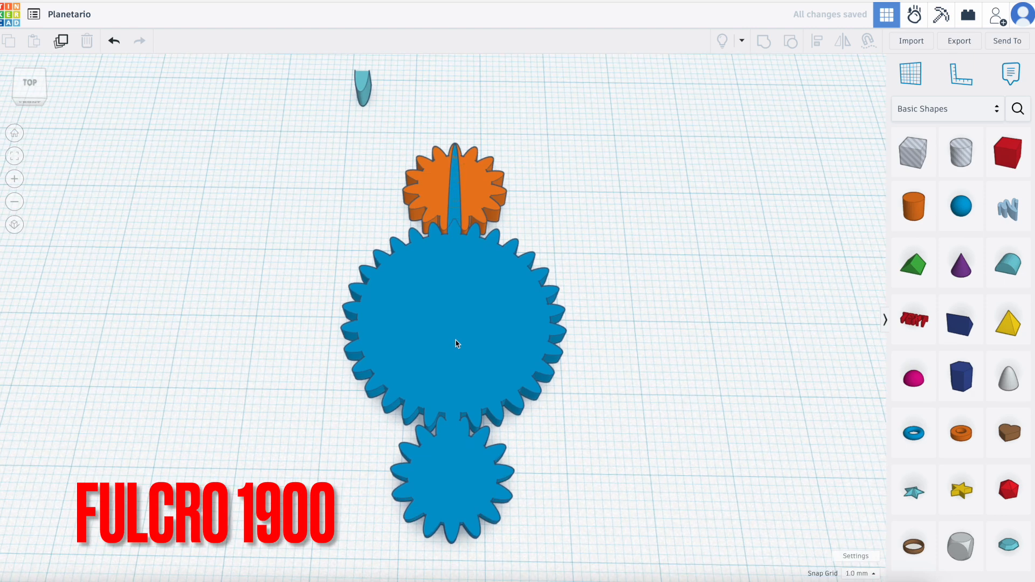
{"action": "left_click", "coordinate": [412, 363]}
{"action": "left_click", "coordinate": [791, 41]}
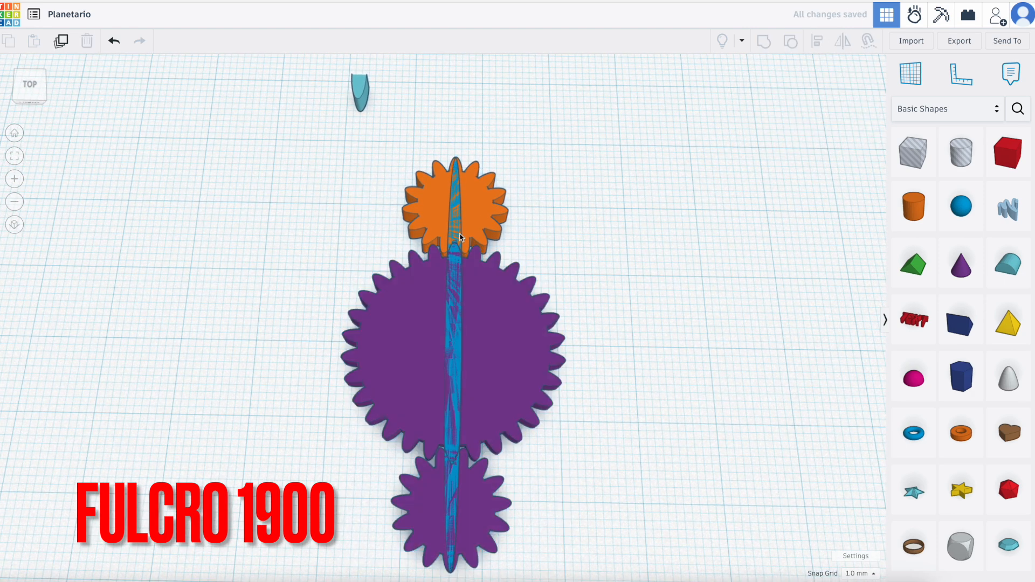
{"action": "left_click", "coordinate": [458, 250]}
{"action": "left_click_drag", "start_coordinate": [462, 348], "coordinate": [723, 354]}
{"action": "scroll", "coordinate": [724, 354], "scroll_direction": "down", "scroll_amount": 3}
Ungroup the purple gear pair into the separate large gear and front small gear.
{"action": "left_click", "coordinate": [469, 259]}
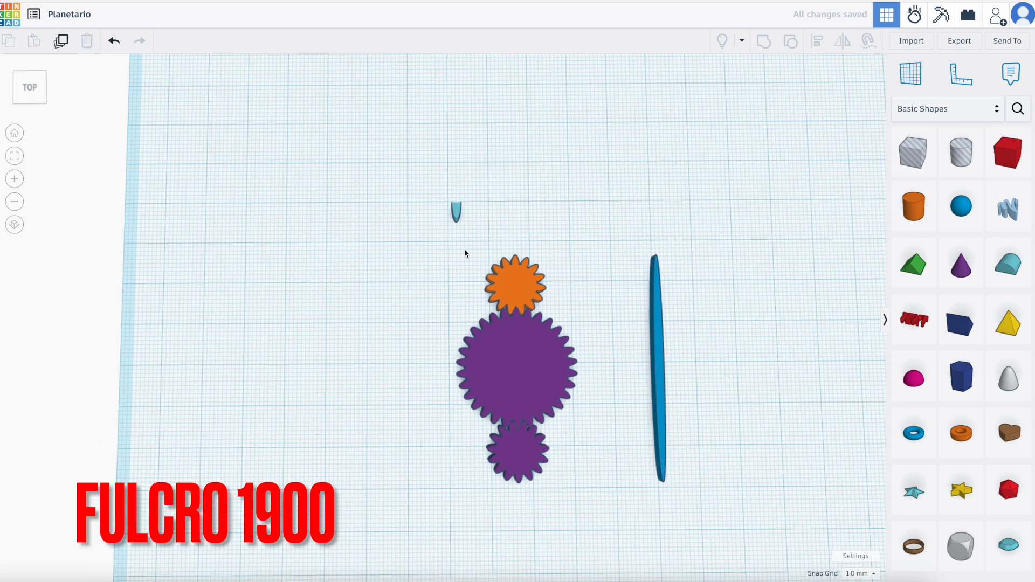
{"action": "left_click", "coordinate": [529, 380]}
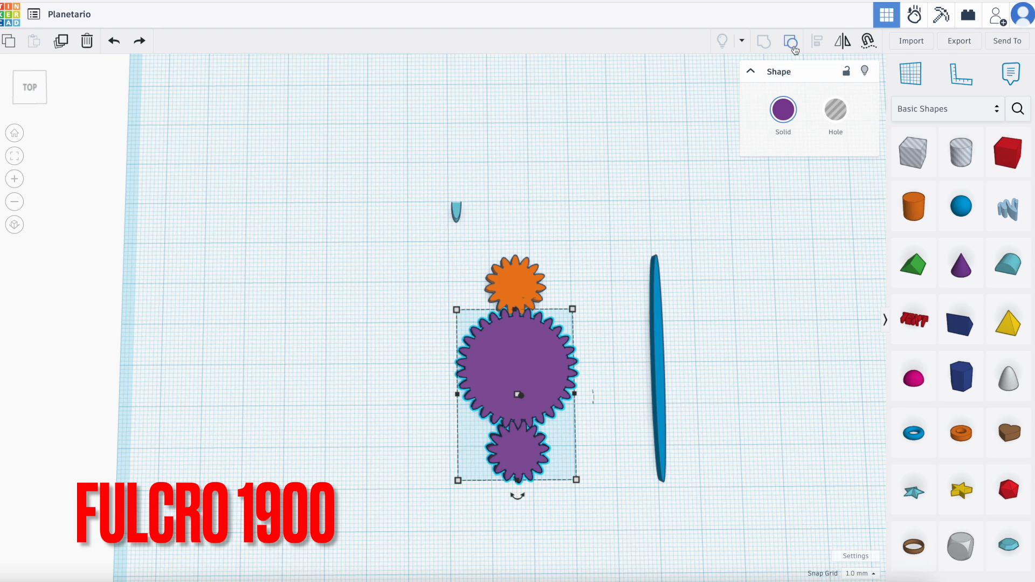
{"action": "key", "text": "ctrl+shift+g"}
{"action": "left_click", "coordinate": [607, 360]}
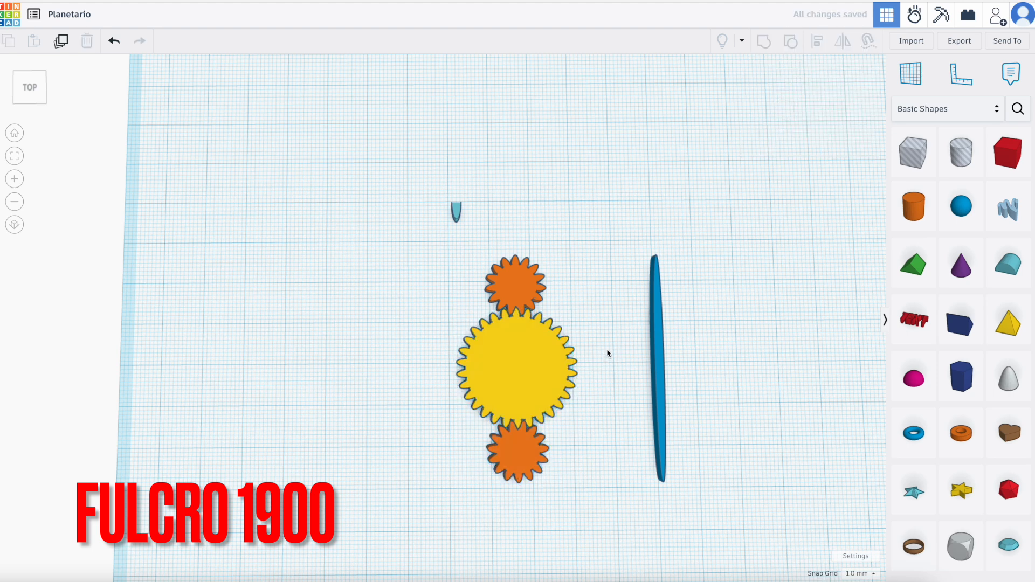
{"action": "scroll", "coordinate": [608, 354], "scroll_direction": "up", "scroll_amount": 1}
{"action": "scroll", "coordinate": [581, 470], "scroll_direction": "up", "scroll_amount": 1}
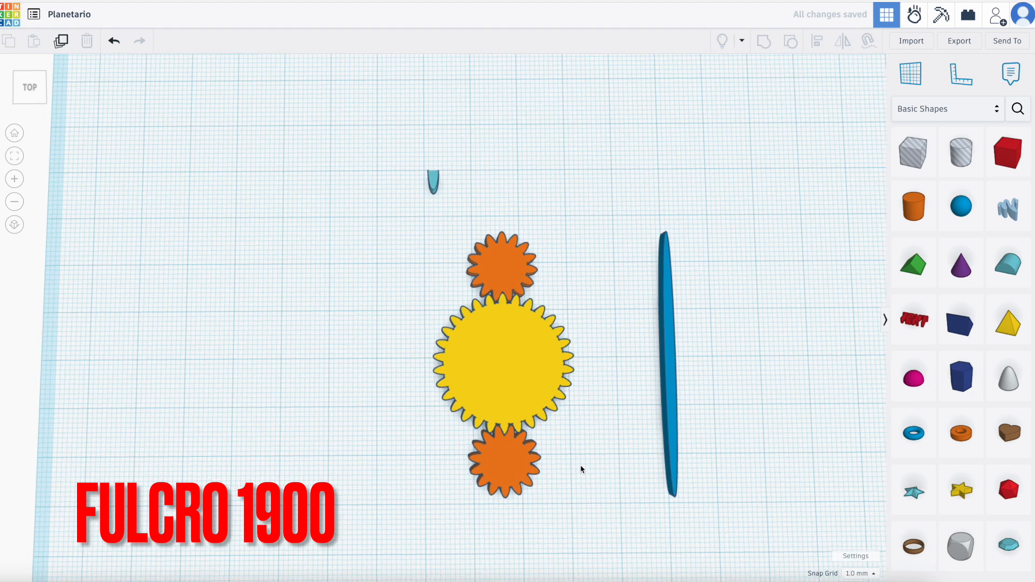
Rotate the large yellow gear 6° in the horizontal plane.
{"action": "left_click", "coordinate": [533, 352]}
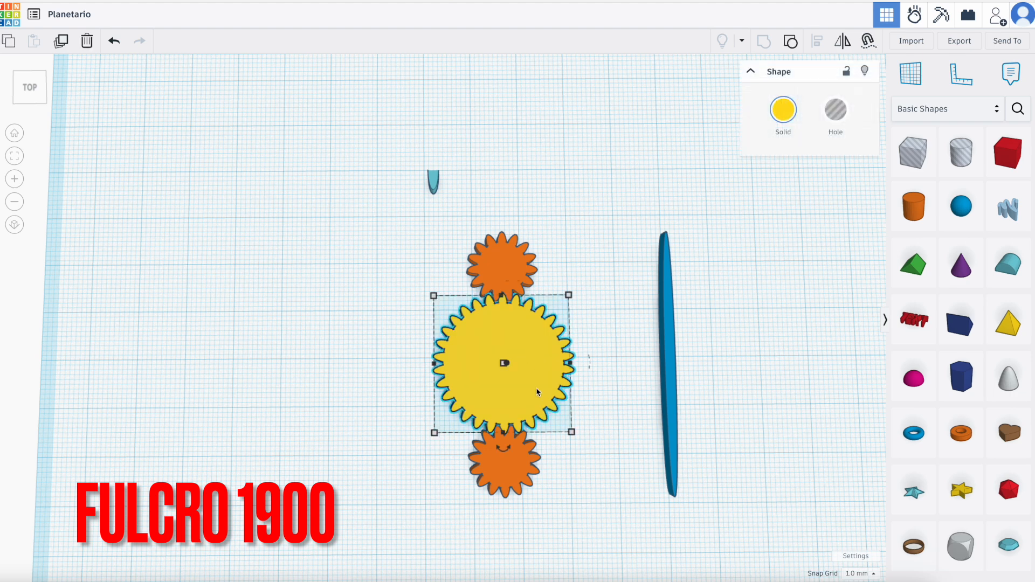
{"action": "left_click_drag", "start_coordinate": [510, 454], "coordinate": [502, 501]}
{"action": "left_click", "coordinate": [501, 500]}
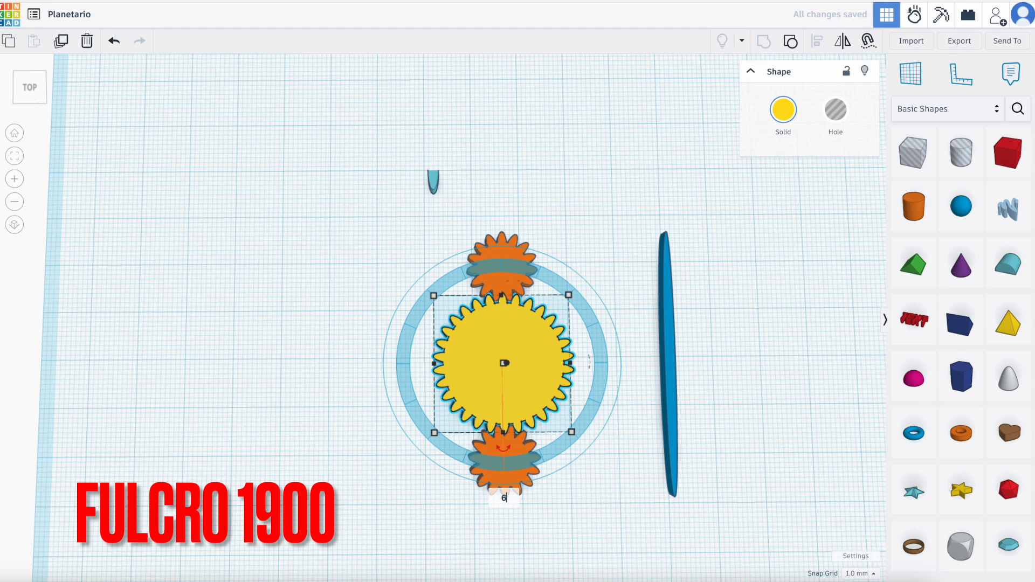
{"action": "key", "text": "Return"}
{"action": "left_click", "coordinate": [512, 220]}
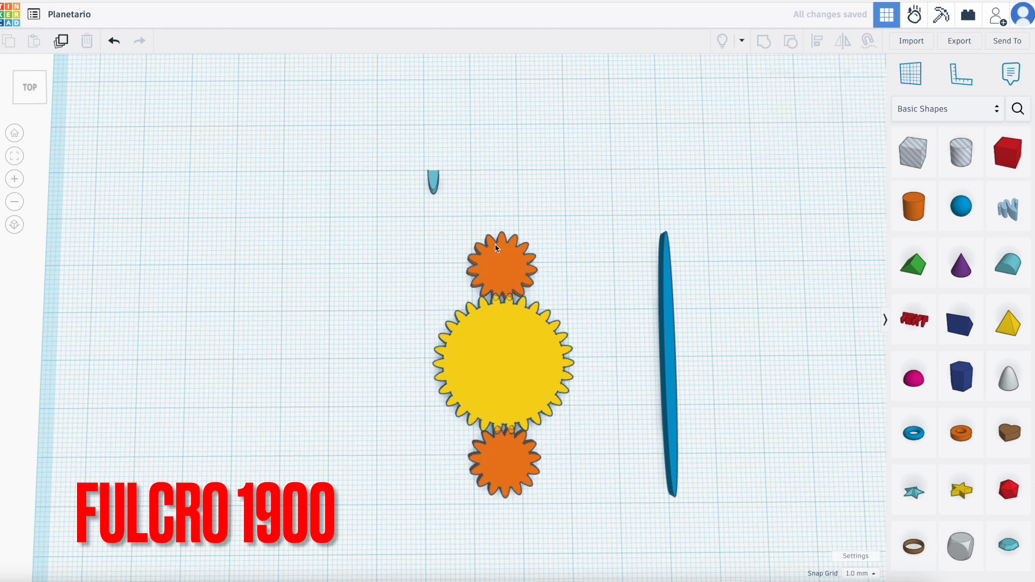
Rotate the rear orange gear 12° in the horizontal plane so its teeth mesh with the turned yellow gear.
{"action": "left_click", "coordinate": [499, 262]}
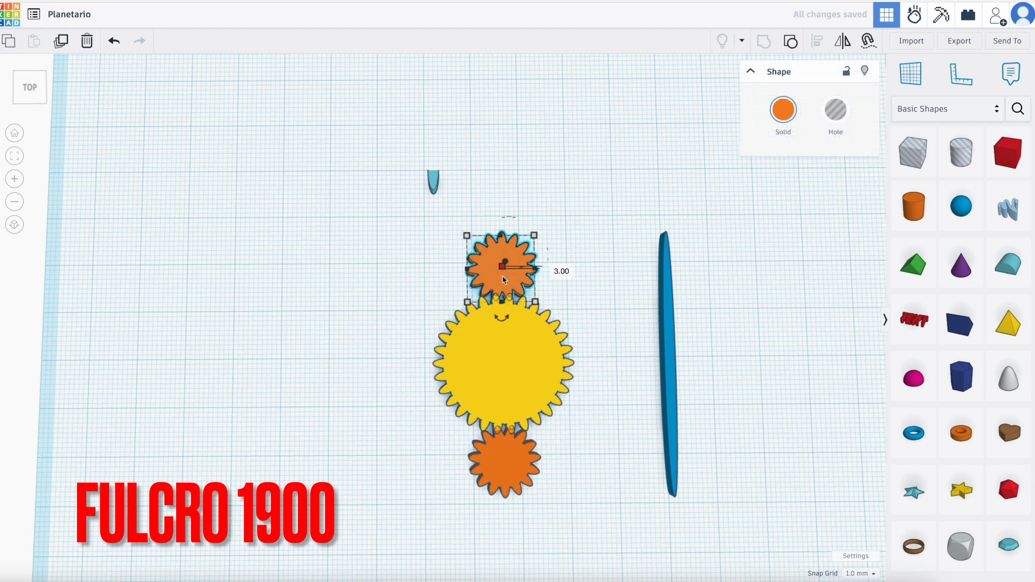
{"action": "left_click", "coordinate": [502, 317]}
{"action": "left_click", "coordinate": [501, 370]}
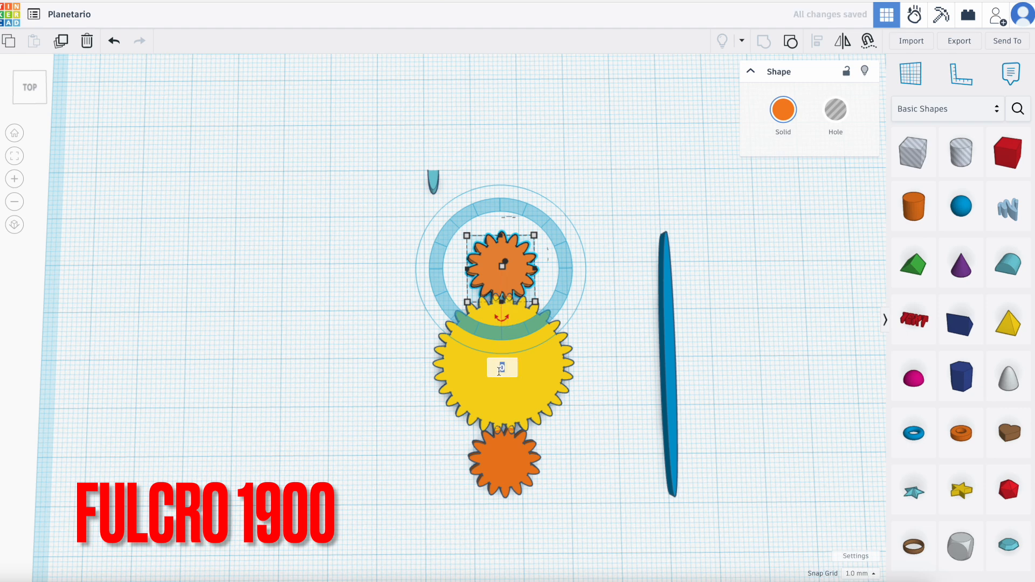
{"action": "type", "text": "12"}
{"action": "key", "text": "Return"}
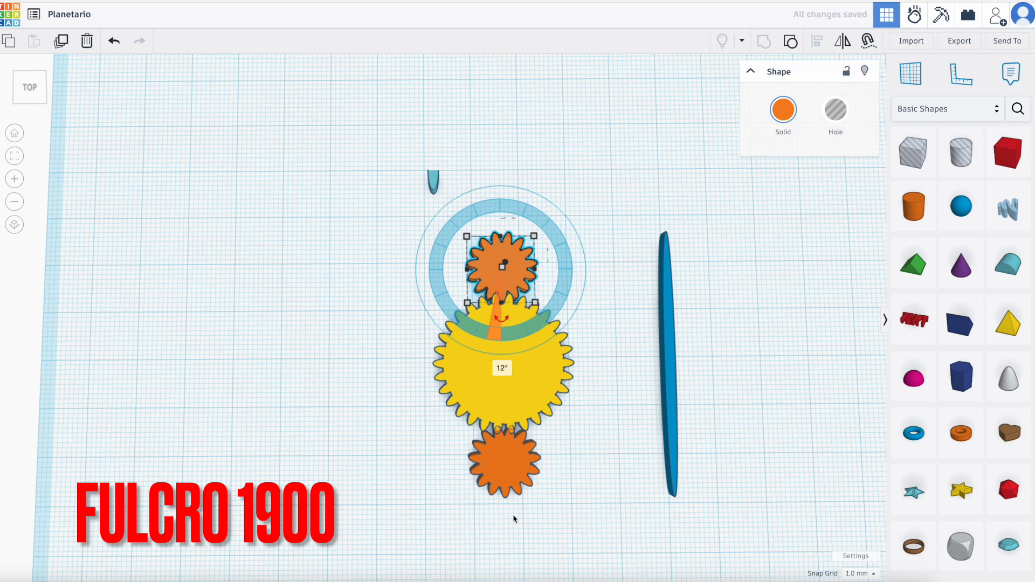
Rotate the front orange gear 12° in the horizontal plane so its teeth mesh with the yellow gear.
{"action": "left_click", "coordinate": [506, 486]}
{"action": "mouse_move", "coordinate": [504, 509]}
{"action": "left_click", "coordinate": [503, 556]}
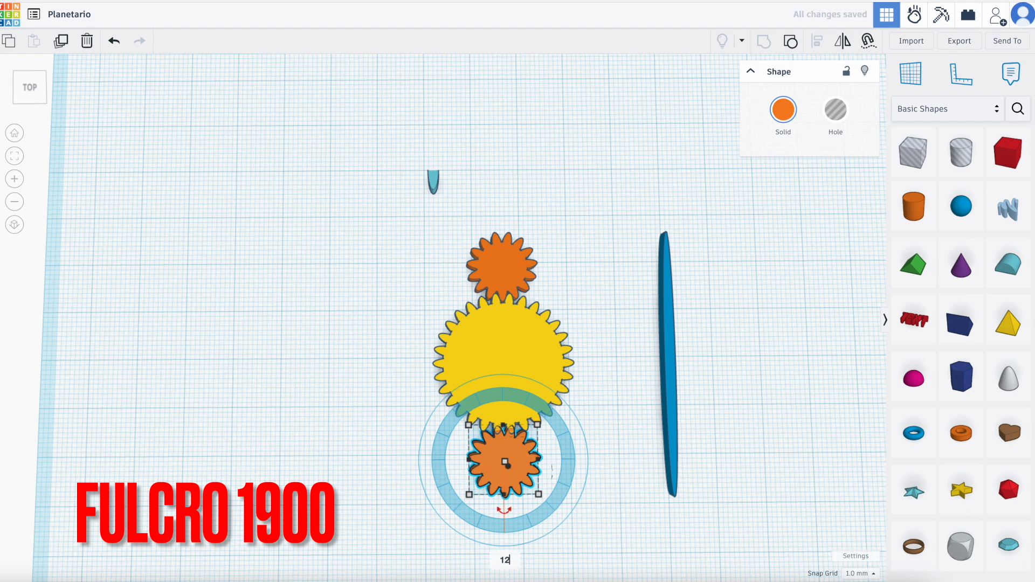
{"action": "type", "text": "12"}
{"action": "key", "text": "Return"}
Group the three meshed gears and colour the group purple.
{"action": "left_click_drag", "start_coordinate": [444, 225], "coordinate": [572, 515]}
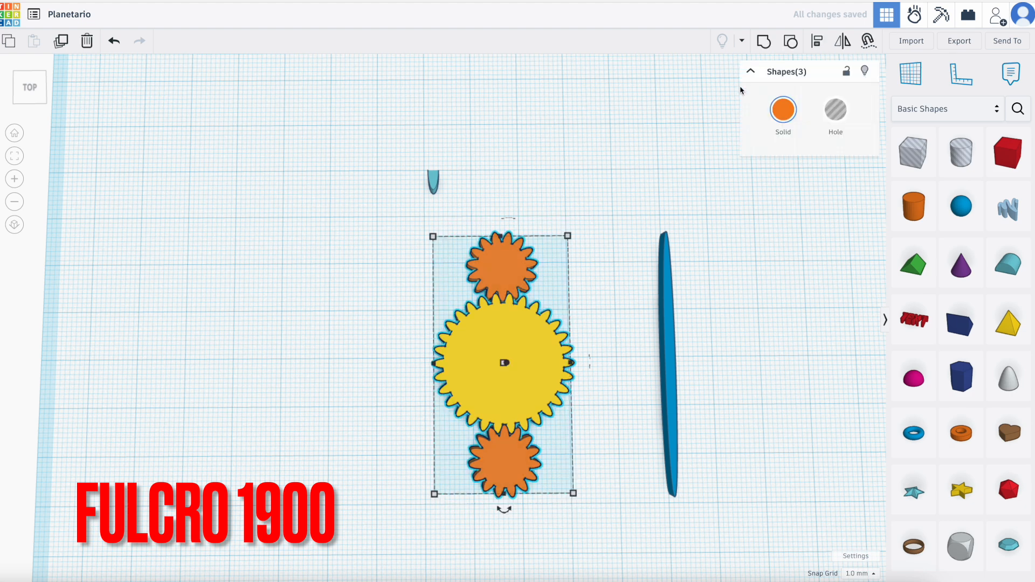
{"action": "left_click", "coordinate": [759, 46]}
{"action": "left_click", "coordinate": [782, 119]}
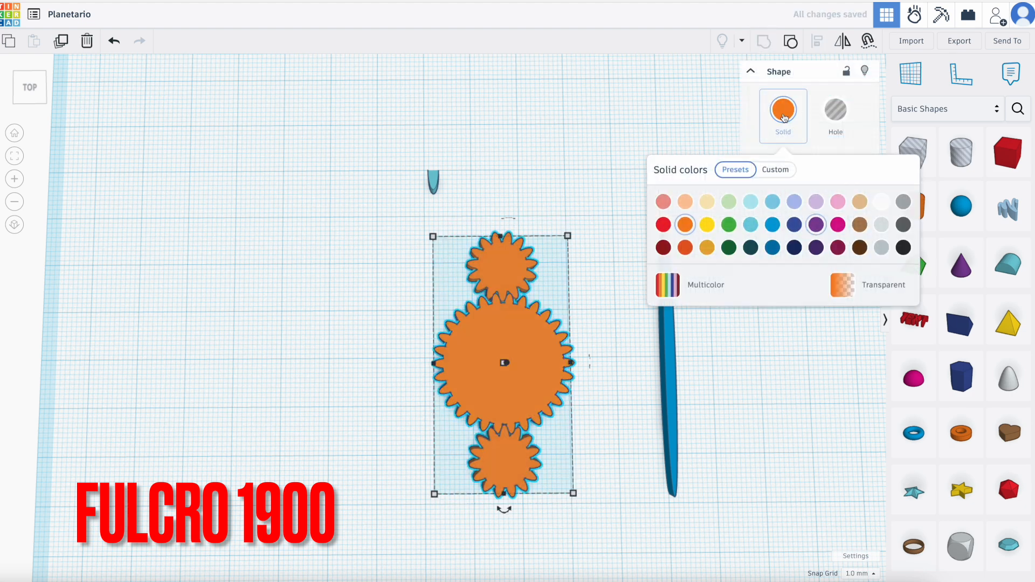
{"action": "left_click", "coordinate": [816, 225]}
{"action": "left_click", "coordinate": [302, 305]}
Align the loose turquoise tooth and the purple gear group on a shared centre line across their width.
{"action": "left_click_drag", "start_coordinate": [401, 147], "coordinate": [561, 509]}
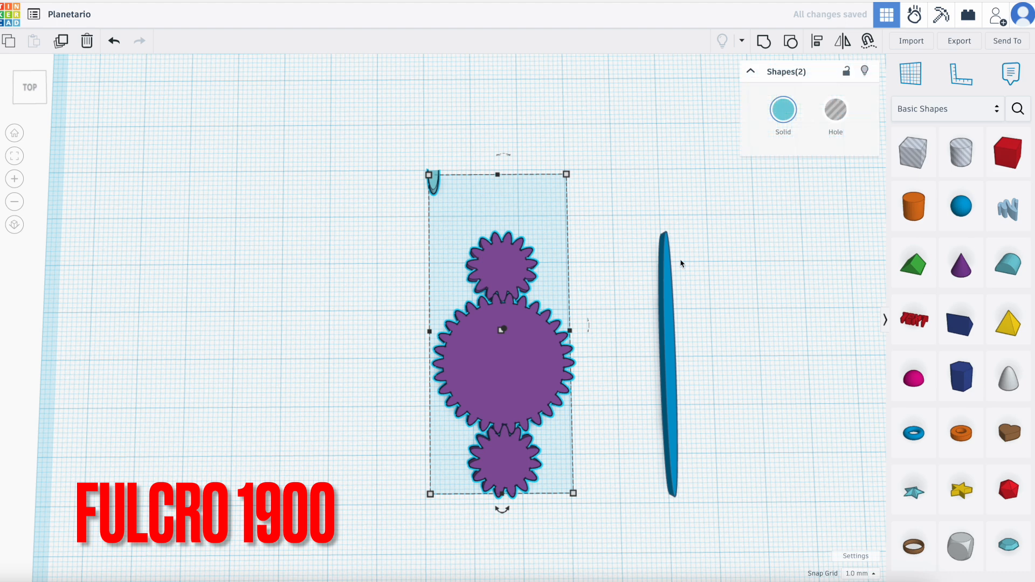
{"action": "left_click", "coordinate": [818, 43]}
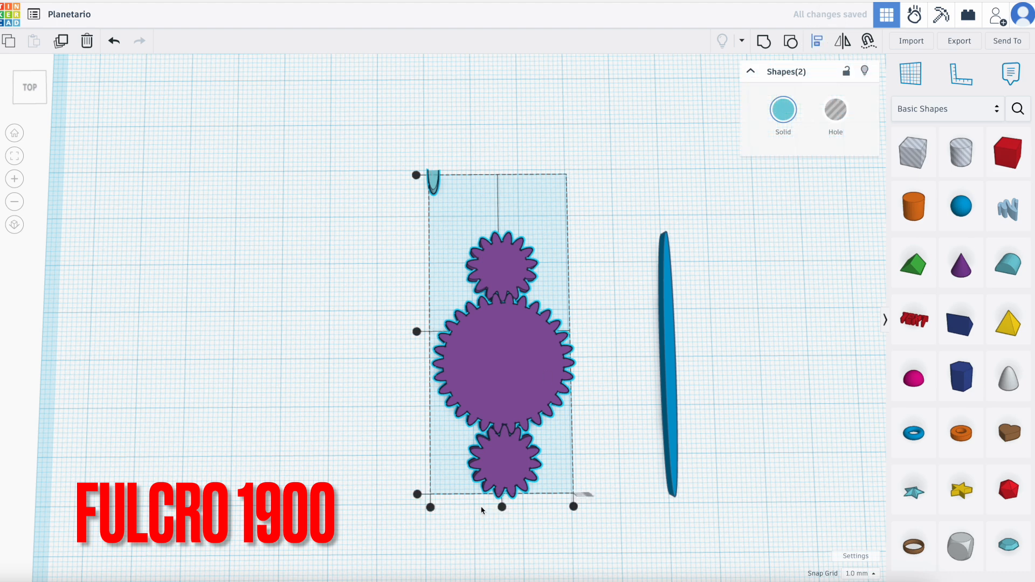
{"action": "left_click", "coordinate": [502, 507]}
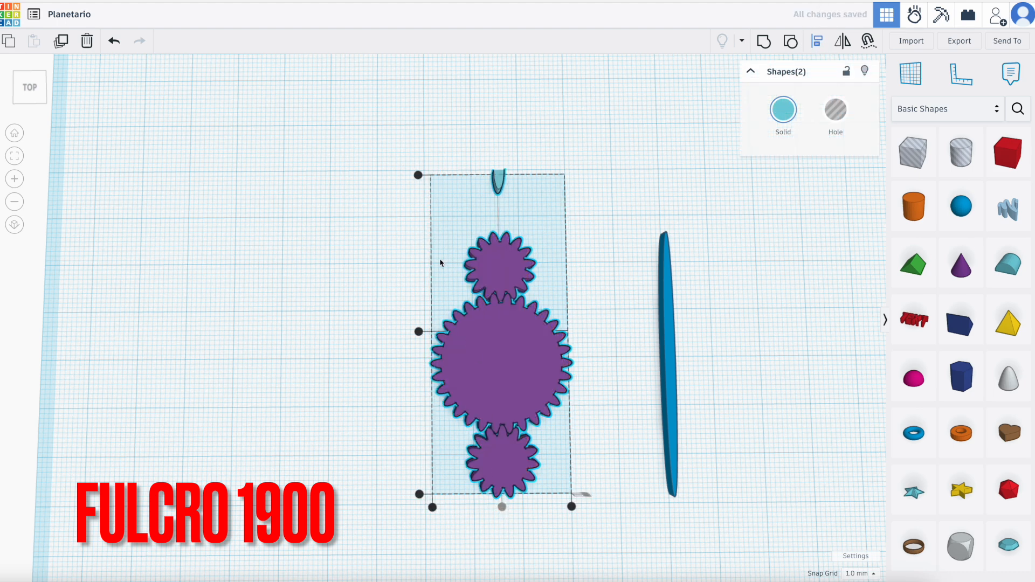
{"action": "left_click", "coordinate": [381, 220]}
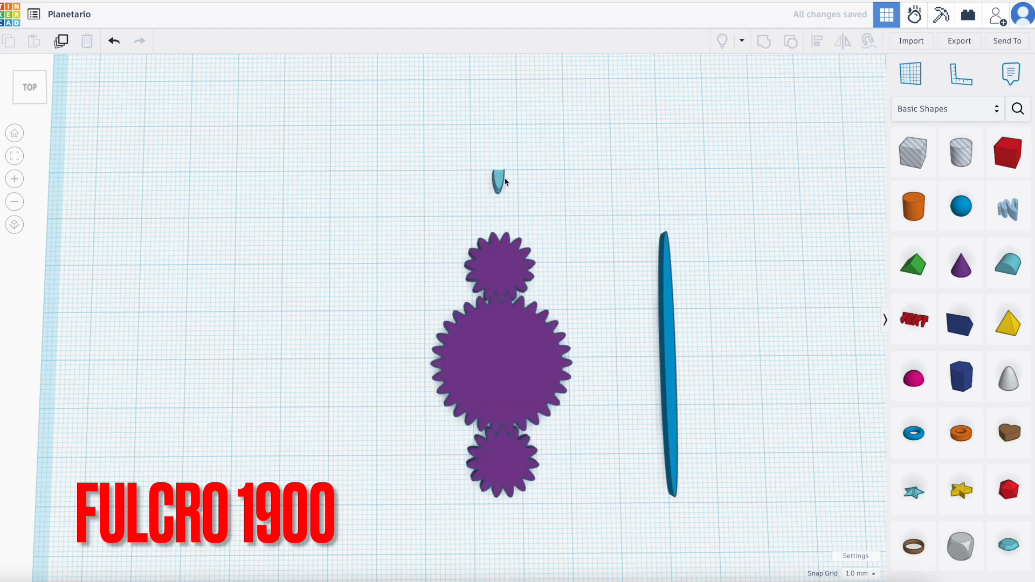
Move the turquoise tooth forward along the centre line to the outer teeth of the rear small gear.
{"action": "left_click", "coordinate": [502, 181]}
{"action": "key", "text": "Down"}
{"action": "key", "text": "Down"}
{"action": "key", "text": "Down"}
{"action": "key", "text": "Down"}
{"action": "key", "text": "Down"}
{"action": "key", "text": "Down"}
{"action": "key", "text": "Down"}
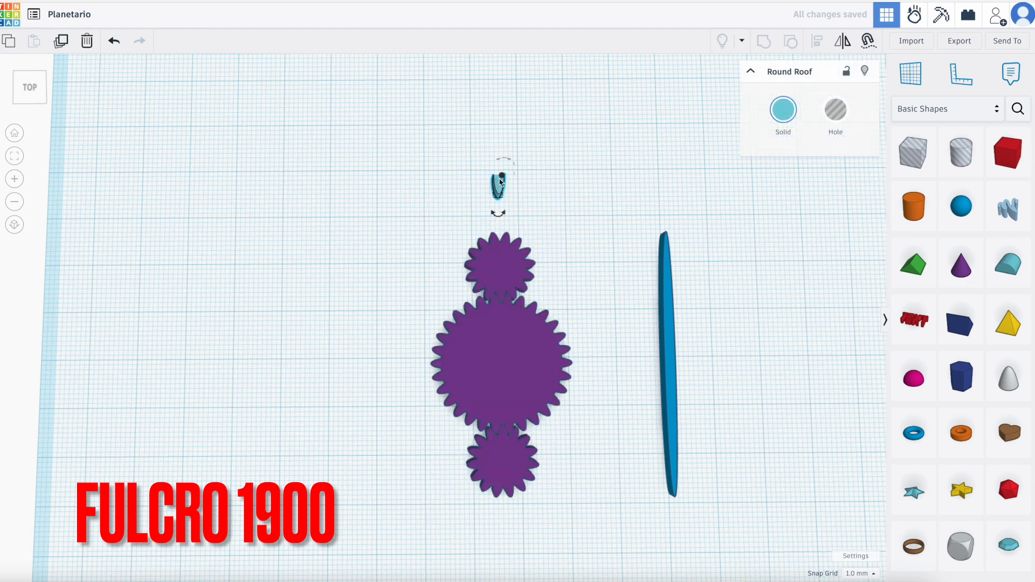
{"action": "key", "text": "Down"}
{"action": "key", "text": "Down"}
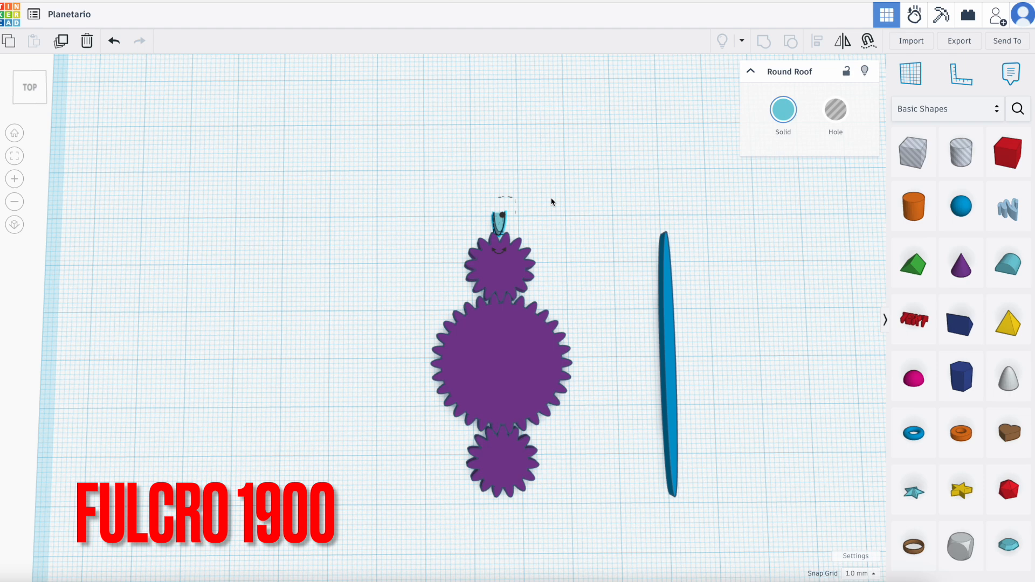
Set the snap grid to 0.1 mm and fine-position the turquoise tooth in the gap between the rear gear's two outermost teeth.
{"action": "scroll", "coordinate": [508, 220], "scroll_direction": "up", "scroll_amount": 5}
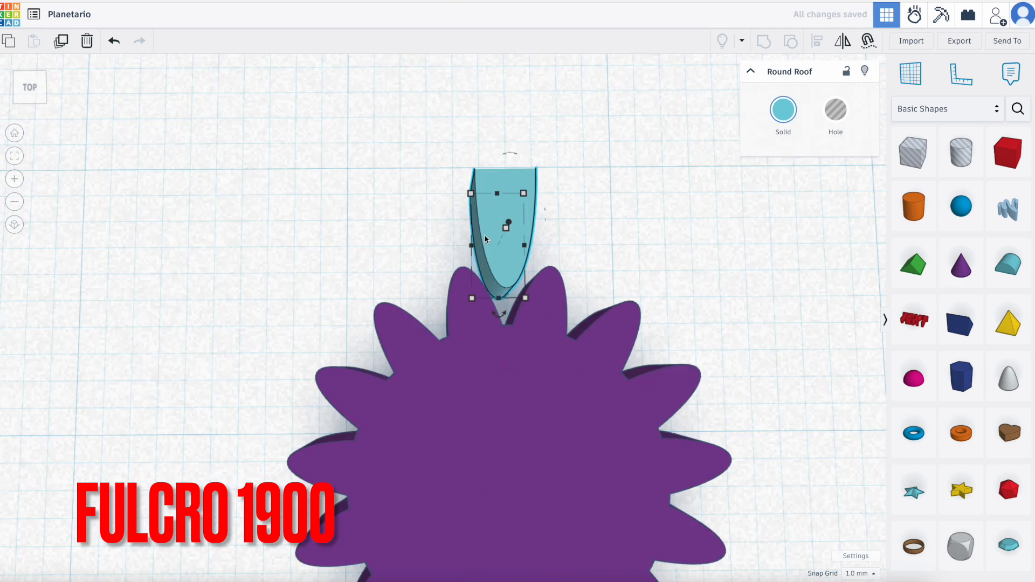
{"action": "scroll", "coordinate": [486, 239], "scroll_direction": "up", "scroll_amount": 2}
{"action": "left_click", "coordinate": [873, 574]}
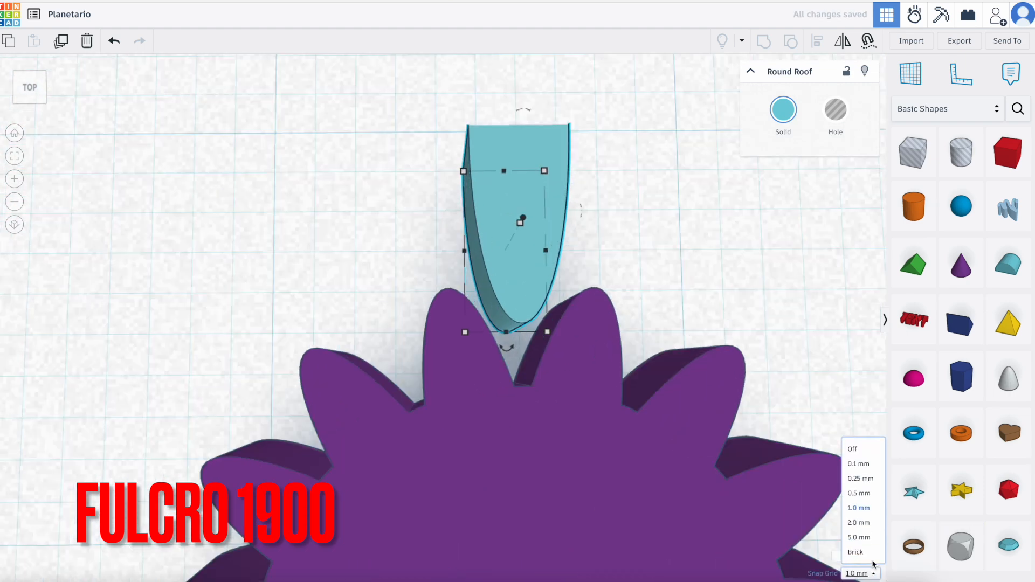
{"action": "left_click", "coordinate": [858, 462]}
{"action": "key", "text": "Down"}
{"action": "key", "text": "Down"}
{"action": "key", "text": "Down"}
{"action": "key", "text": "Down"}
{"action": "key", "text": "Down"}
{"action": "key", "text": "Down"}
{"action": "key", "text": "Down"}
{"action": "key", "text": "Down"}
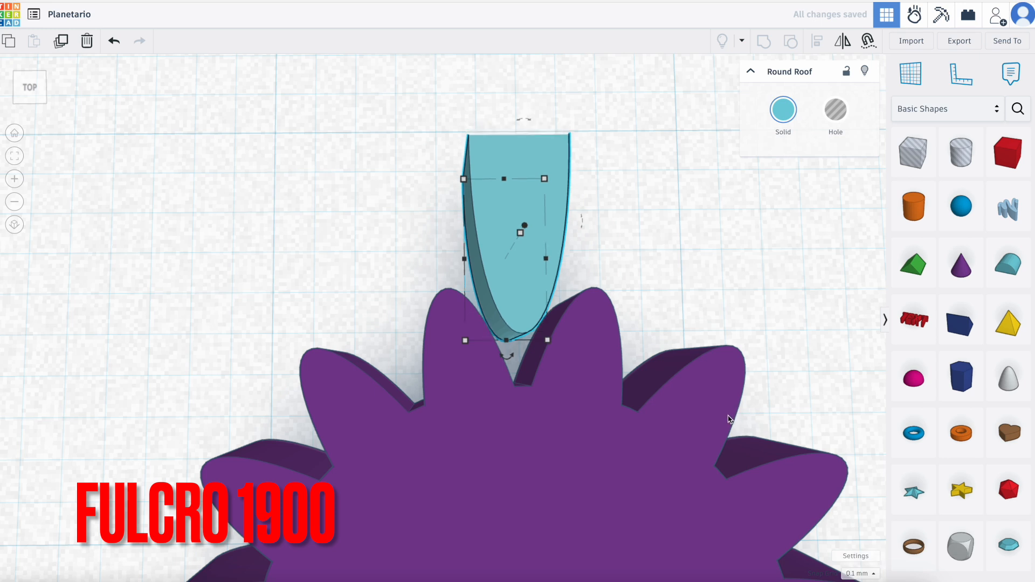
{"action": "key", "text": "Down"}
{"action": "key", "text": "Down"}
{"action": "key", "text": "Down"}
{"action": "key", "text": "Down"}
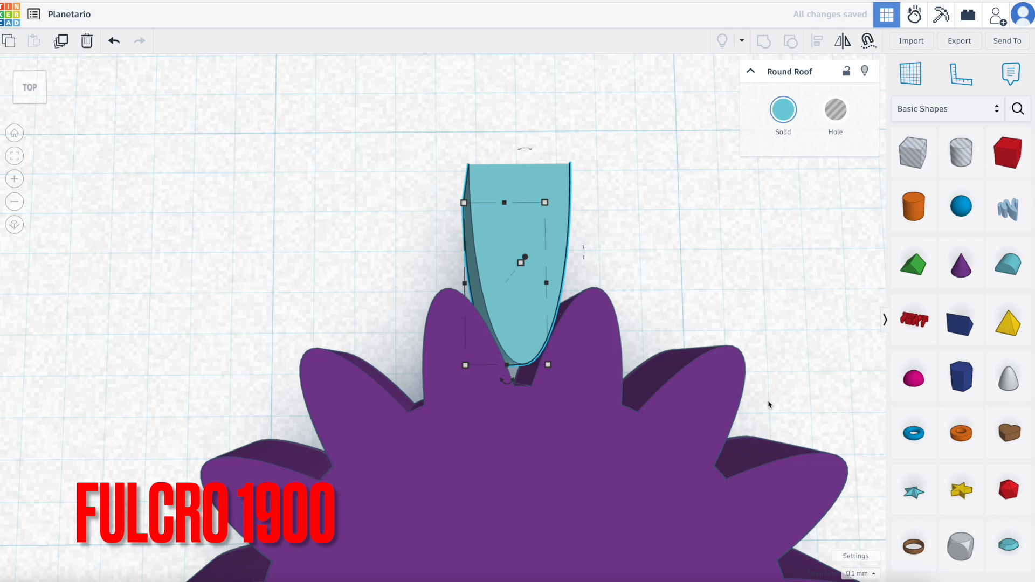
{"action": "left_click", "coordinate": [728, 331]}
Measure the front-to-back length of the purple gears with the turquoise tooth included, and of the gears alone.
{"action": "scroll", "coordinate": [739, 338], "scroll_direction": "down", "scroll_amount": 10}
{"action": "right_click_drag", "start_coordinate": [739, 339], "coordinate": [682, 545]}
{"action": "scroll", "coordinate": [843, 302], "scroll_direction": "down", "scroll_amount": 5}
{"action": "scroll", "coordinate": [843, 302], "scroll_direction": "up", "scroll_amount": 5}
{"action": "scroll", "coordinate": [650, 547], "scroll_direction": "up", "scroll_amount": 4}
{"action": "scroll", "coordinate": [650, 548], "scroll_direction": "down", "scroll_amount": 2}
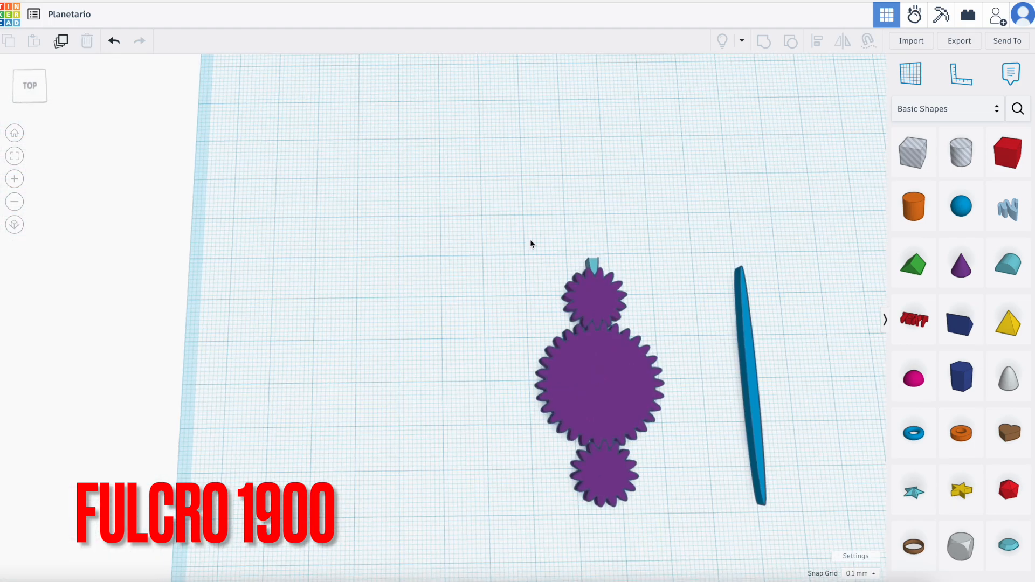
{"action": "left_click_drag", "start_coordinate": [545, 258], "coordinate": [670, 495]}
{"action": "mouse_move", "coordinate": [651, 262]}
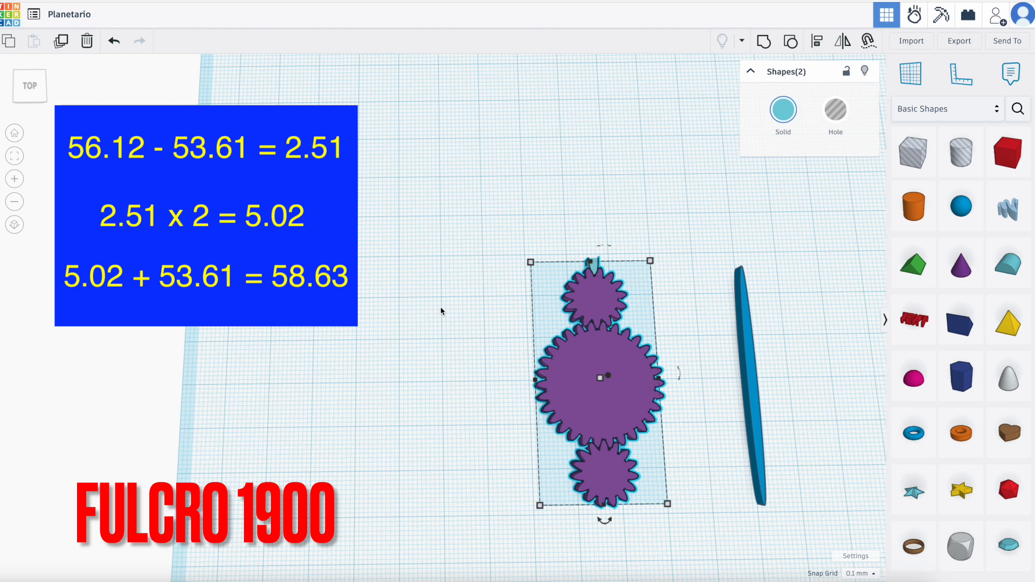
{"action": "left_click", "coordinate": [448, 377]}
{"action": "left_click", "coordinate": [603, 381]}
{"action": "mouse_move", "coordinate": [652, 273]}
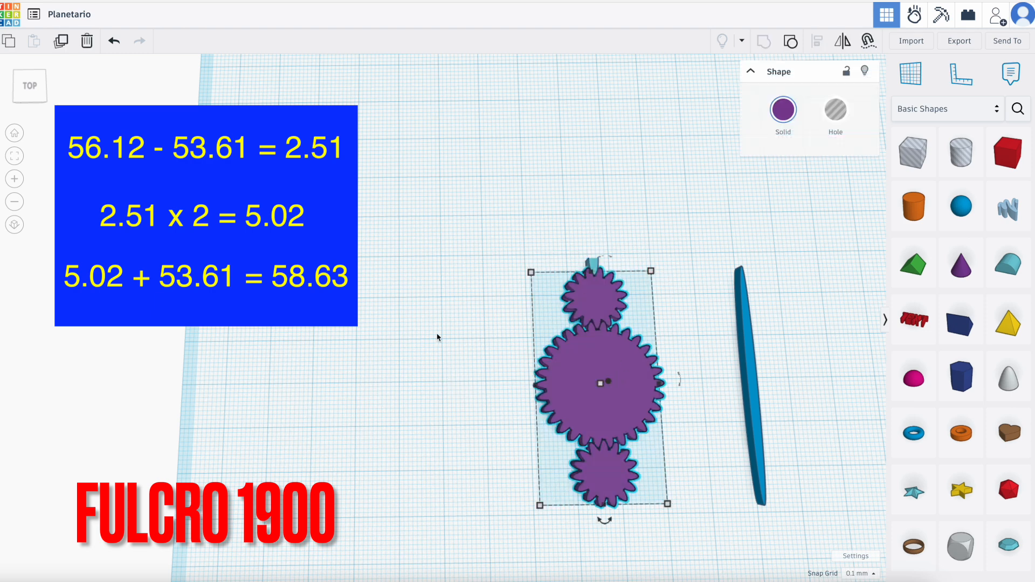
{"action": "left_click", "coordinate": [429, 368]}
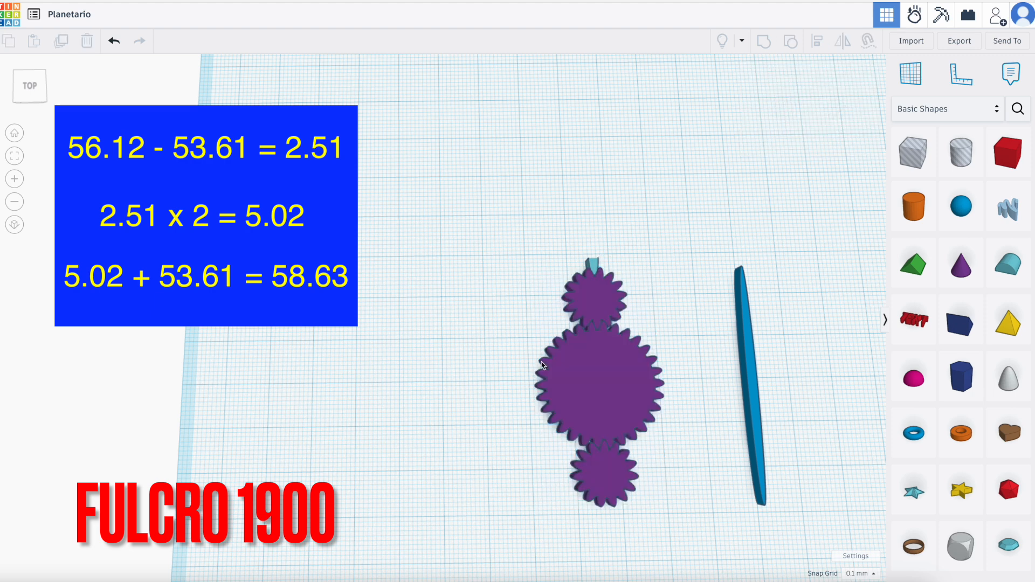
Set the blue disc's front-to-back length to 58.63 mm.
{"action": "left_click", "coordinate": [751, 353]}
{"action": "mouse_move", "coordinate": [734, 268]}
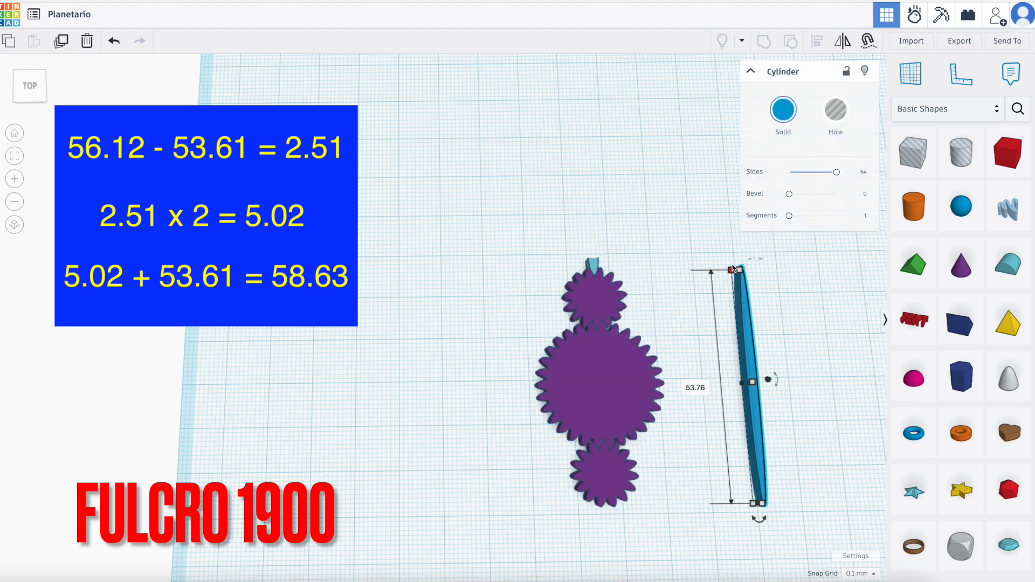
{"action": "left_click", "coordinate": [686, 384]}
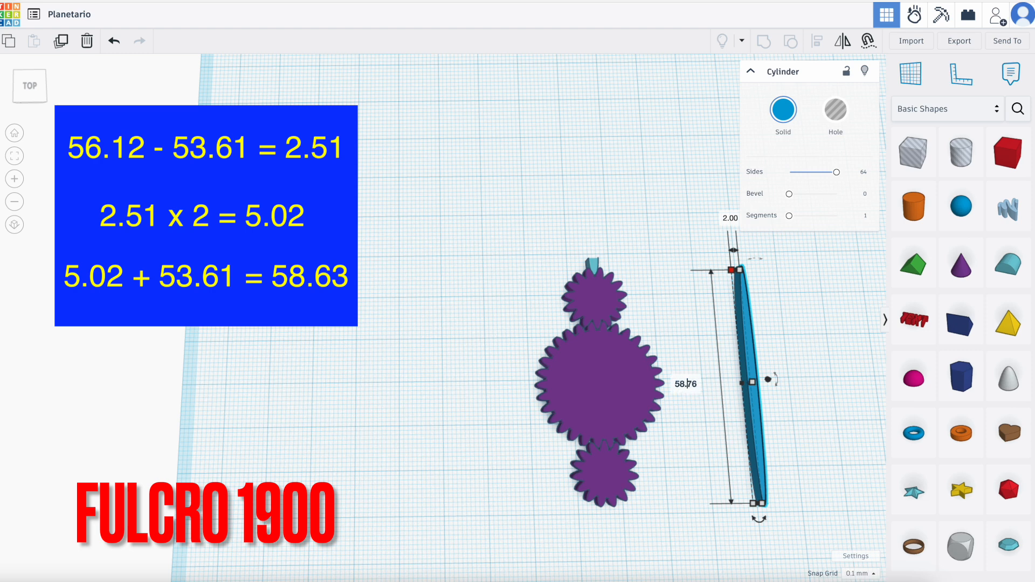
{"action": "key", "text": "BackSpace"}
{"action": "type", "text": "3"}
{"action": "key", "text": "Return"}
{"action": "left_click", "coordinate": [485, 296]}
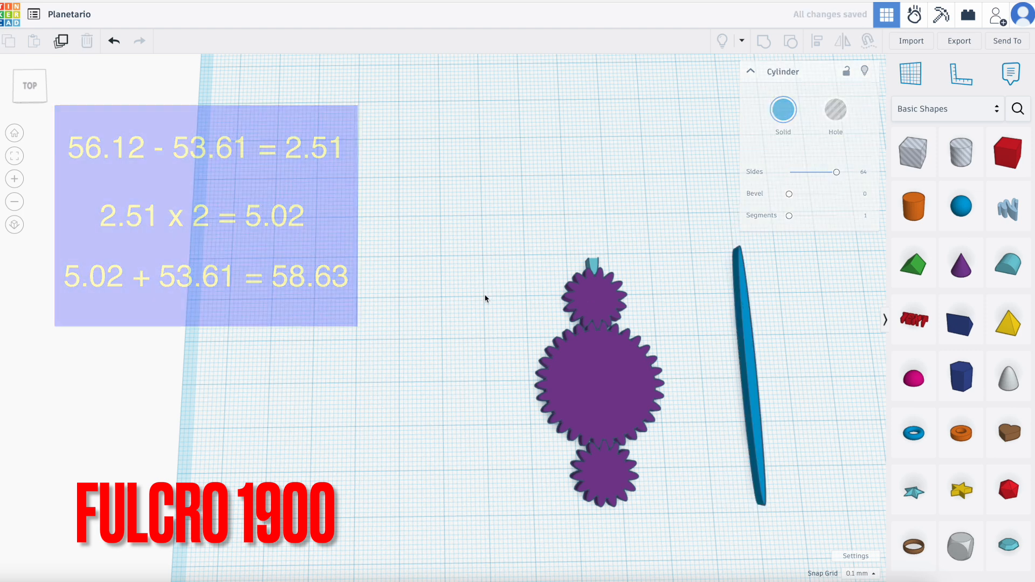
Set the snap grid to 1.0 mm and move the purple gear group sideways, well clear of the turquoise tooth.
{"action": "left_click", "coordinate": [596, 365]}
{"action": "key", "text": "Left"}
{"action": "key", "text": "Left"}
{"action": "key", "text": "Left"}
{"action": "key", "text": "Left"}
{"action": "key", "text": "Left"}
{"action": "key", "text": "Left"}
{"action": "key", "text": "Left"}
{"action": "key", "text": "Left"}
{"action": "key", "text": "Left"}
{"action": "key", "text": "Left"}
{"action": "key", "text": "Left"}
{"action": "key", "text": "Left"}
{"action": "key", "text": "Left"}
{"action": "key", "text": "Left"}
{"action": "key", "text": "Left"}
{"action": "key", "text": "Left"}
{"action": "key", "text": "Left"}
{"action": "key", "text": "Left"}
{"action": "key", "text": "Left"}
{"action": "key", "text": "Left"}
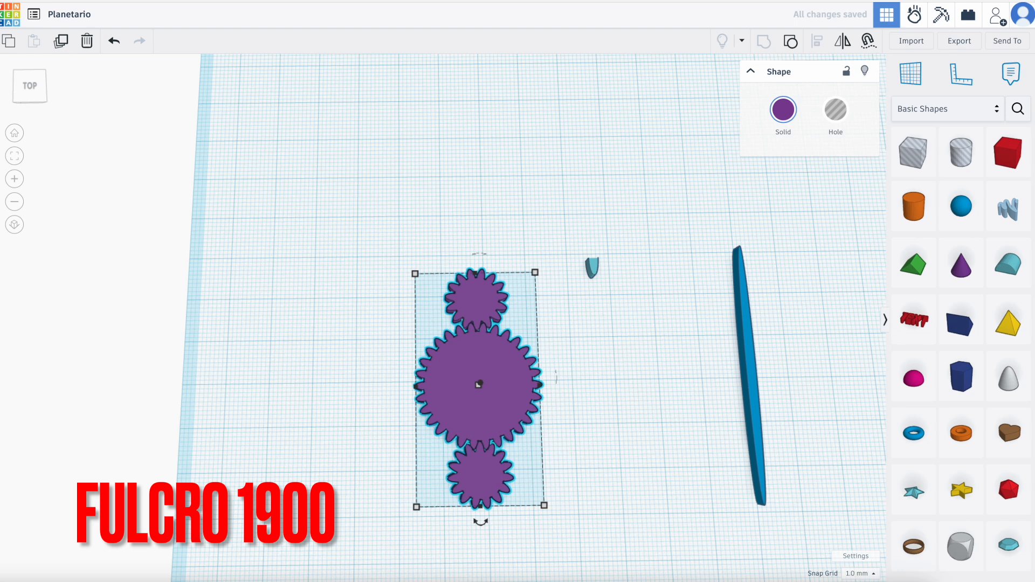
{"action": "scroll", "coordinate": [847, 480], "scroll_direction": "up", "scroll_amount": 1}
{"action": "scroll", "coordinate": [850, 474], "scroll_direction": "down", "scroll_amount": 4}
{"action": "scroll", "coordinate": [850, 470], "scroll_direction": "up", "scroll_amount": 4}
{"action": "left_click", "coordinate": [842, 461]}
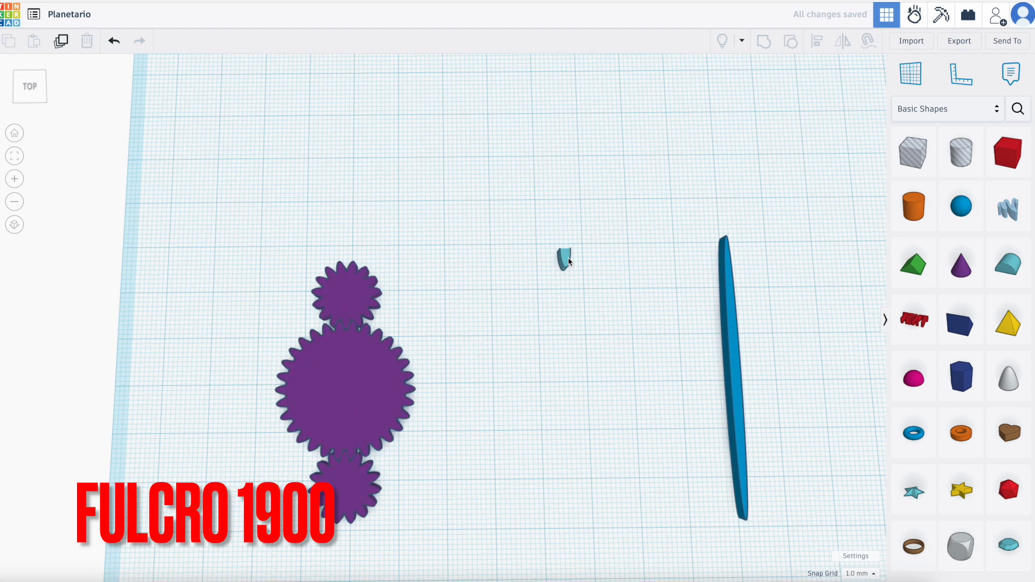
Duplicate the turquoise tooth, move the copy towards the front of the workplane, and mirror it front to back.
{"action": "left_click", "coordinate": [569, 262]}
{"action": "left_click", "coordinate": [62, 43]}
{"action": "key", "text": "Down"}
{"action": "key", "text": "Down"}
{"action": "key", "text": "Down"}
{"action": "key", "text": "Down"}
{"action": "key", "text": "Down"}
{"action": "key", "text": "Down"}
{"action": "key", "text": "Down"}
{"action": "key", "text": "Down"}
{"action": "key", "text": "Down"}
{"action": "key", "text": "Down"}
{"action": "key", "text": "Down"}
{"action": "key", "text": "Down"}
{"action": "key", "text": "Down"}
{"action": "key", "text": "Down"}
{"action": "key", "text": "Down"}
{"action": "key", "text": "Down"}
{"action": "key", "text": "Down"}
{"action": "key", "text": "Down"}
{"action": "key", "text": "Down"}
{"action": "key", "text": "Down"}
{"action": "key", "text": "Down"}
{"action": "key", "text": "Down"}
{"action": "key", "text": "Down"}
{"action": "key", "text": "Down"}
{"action": "key", "text": "Down"}
{"action": "key", "text": "Down"}
{"action": "key", "text": "Down"}
{"action": "key", "text": "Down"}
{"action": "key", "text": "Down"}
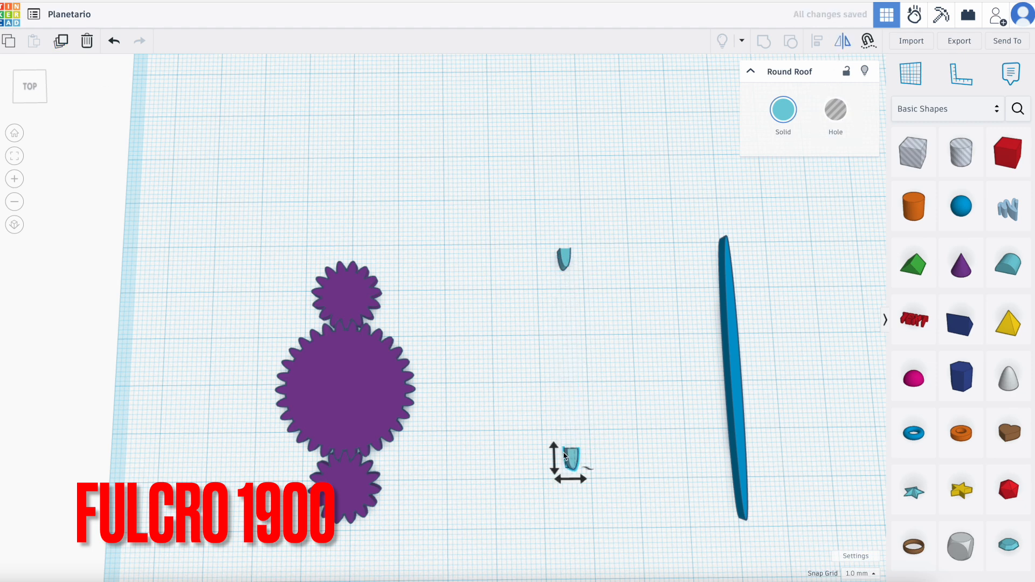
{"action": "left_click", "coordinate": [553, 472]}
Align the rear tooth with the blue disc, centred across the width and flush at the rear edge, and group them.
{"action": "left_click_drag", "start_coordinate": [534, 201], "coordinate": [770, 321]}
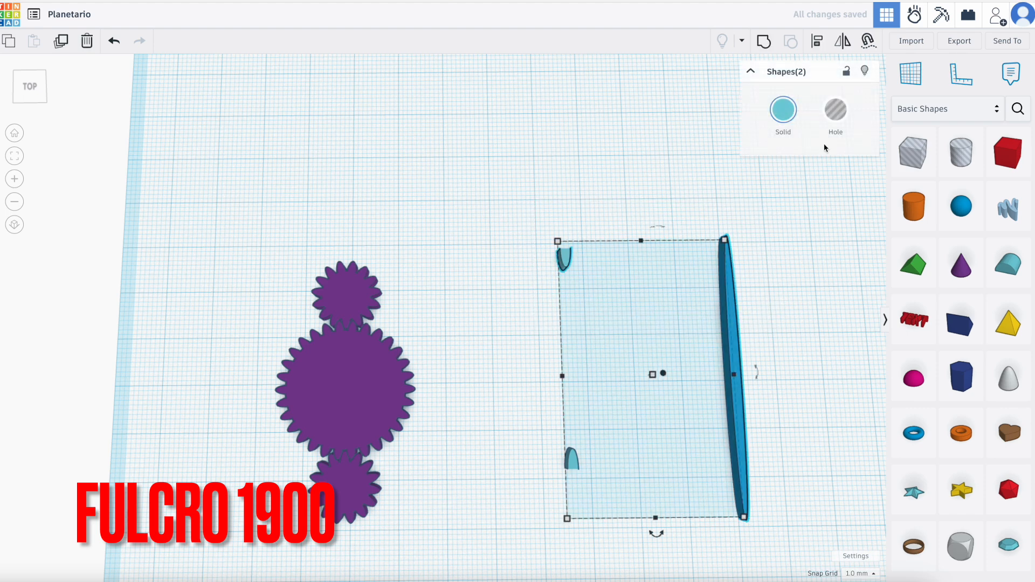
{"action": "left_click", "coordinate": [817, 42]}
{"action": "left_click", "coordinate": [657, 531]}
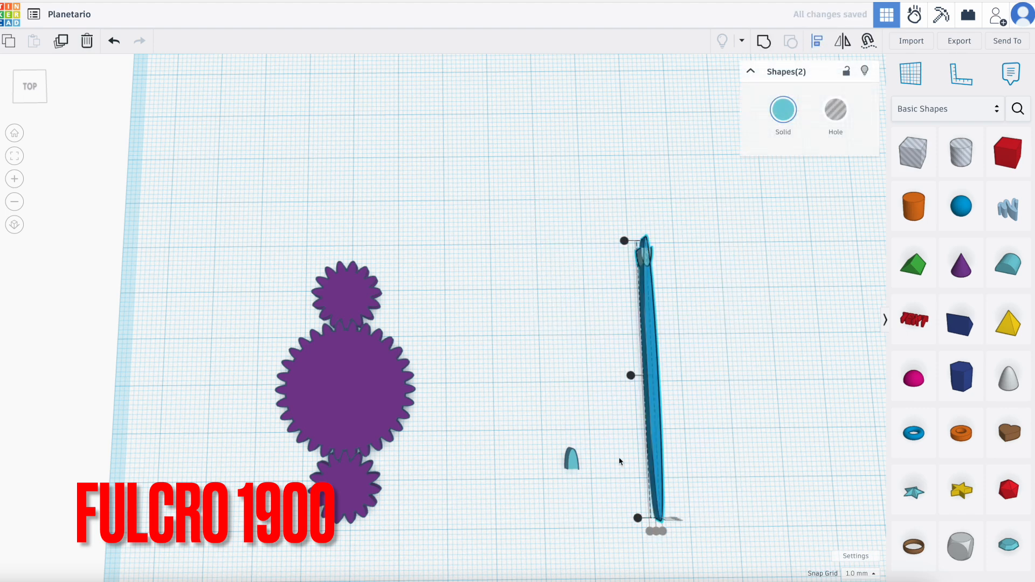
{"action": "left_click_drag", "start_coordinate": [612, 202], "coordinate": [704, 330]}
{"action": "left_click", "coordinate": [763, 42]}
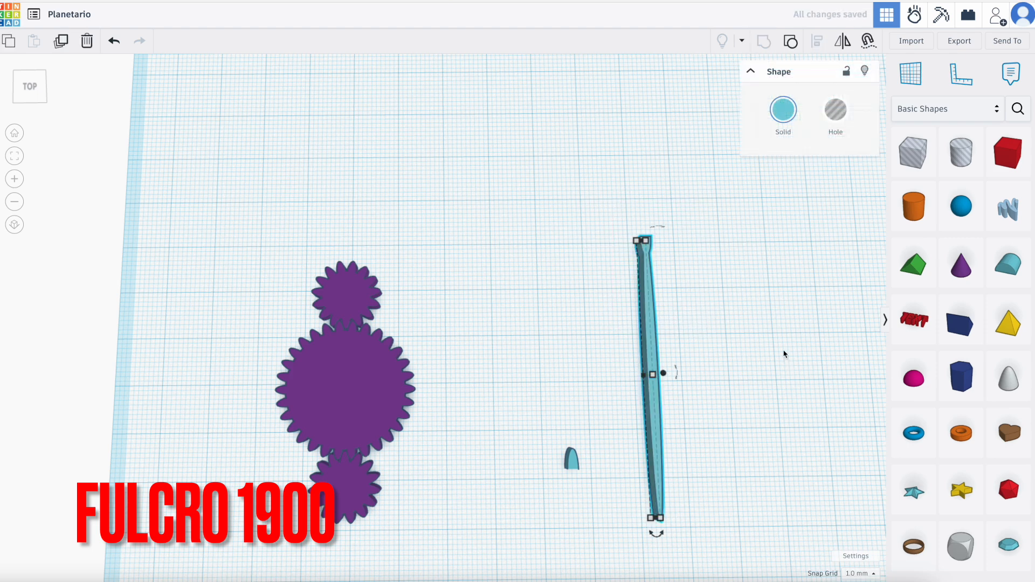
Align the mirrored front tooth with the disc group, centred across the width and flush at the front edge.
{"action": "left_click_drag", "start_coordinate": [510, 411], "coordinate": [706, 536]}
{"action": "left_click", "coordinate": [819, 48]}
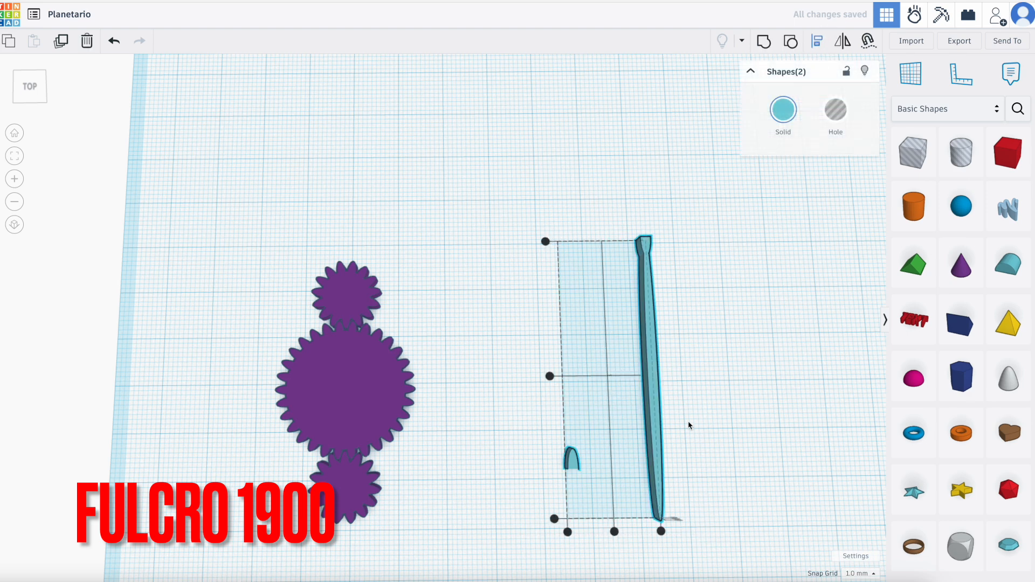
{"action": "left_click", "coordinate": [615, 532]}
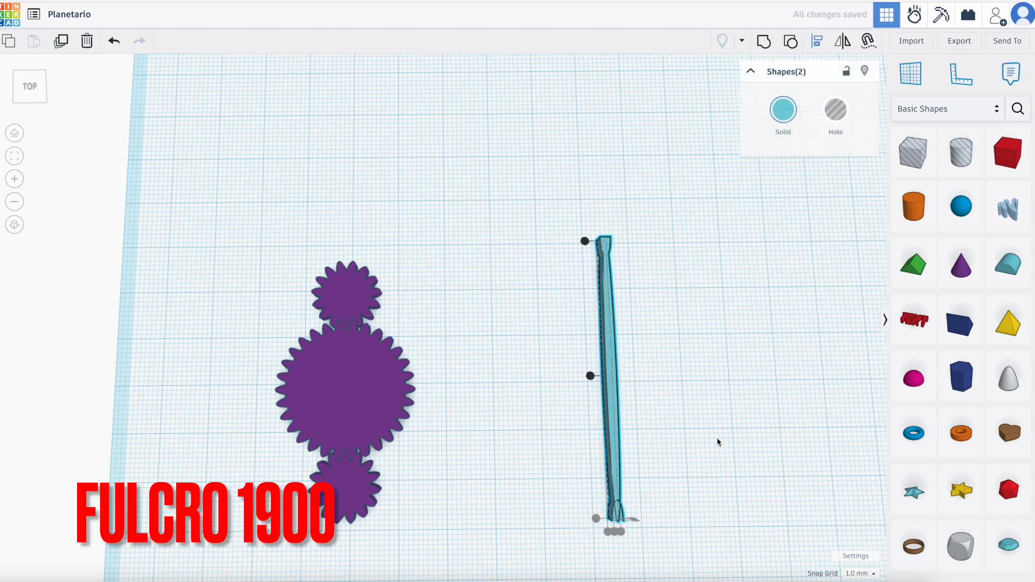
{"action": "left_click", "coordinate": [564, 328]}
{"action": "left_click", "coordinate": [608, 318]}
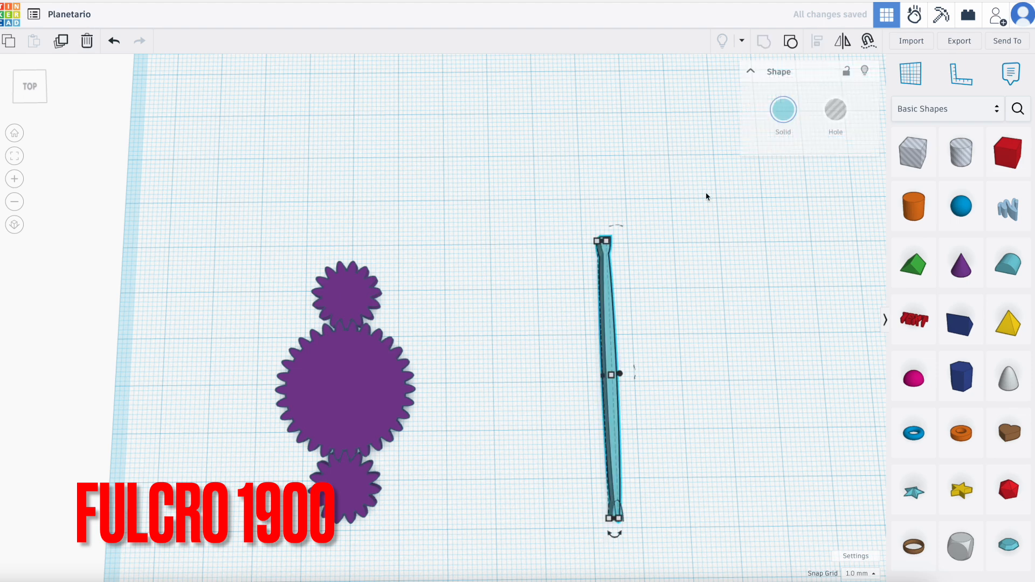
Ungroup the tooth-and-disc assembly and delete the blue disc, leaving the two opposed teeth in place.
{"action": "left_click", "coordinate": [791, 43]}
{"action": "left_click", "coordinate": [744, 446]}
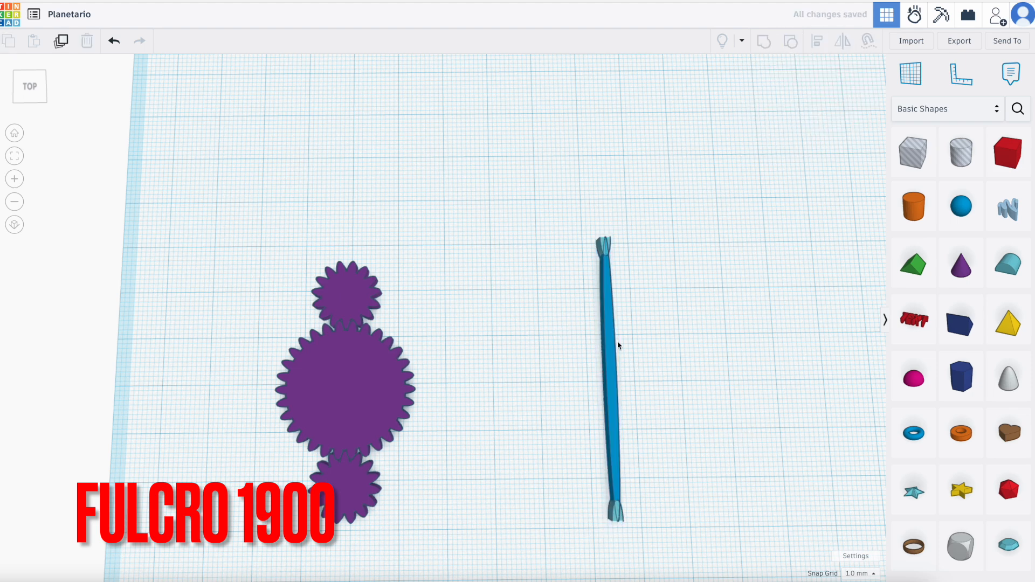
{"action": "left_click", "coordinate": [613, 345]}
{"action": "key", "text": "Delete"}
Duplicate the two opposed turquoise teeth together and rotate the copy 6° about their shared centre.
{"action": "mouse_move", "coordinate": [691, 381]}
{"action": "right_mouse_down"}
{"action": "mouse_move", "coordinate": [760, 391]}
{"action": "mouse_move", "coordinate": [870, 365]}
{"action": "mouse_move", "coordinate": [744, 361]}
{"action": "right_mouse_up"}
{"action": "scroll", "coordinate": [760, 388], "scroll_direction": "down", "scroll_amount": 1}
{"action": "mouse_move", "coordinate": [511, 203]}
{"action": "left_mouse_down"}
{"action": "mouse_move", "coordinate": [562, 485]}
{"action": "mouse_move", "coordinate": [578, 497]}
{"action": "left_mouse_up"}
{"action": "left_click", "coordinate": [62, 43]}
{"action": "left_click_drag", "start_coordinate": [573, 350], "coordinate": [611, 375]}
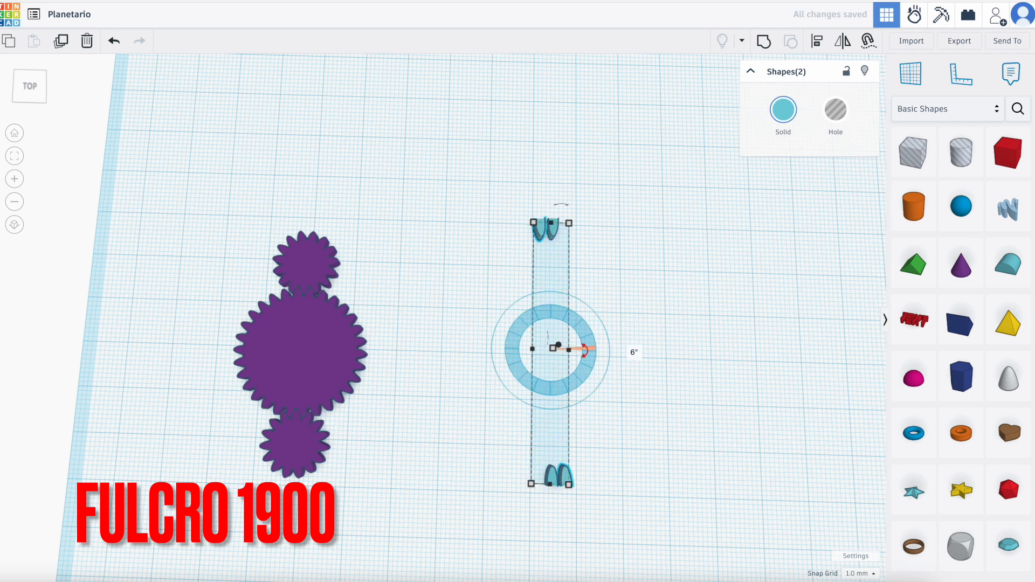
Repeat the 6° rotated duplication of the tooth pair until the teeth fill the complete circle.
{"action": "left_click", "coordinate": [61, 43]}
{"action": "left_click", "coordinate": [61, 43]}
{"action": "left_click", "coordinate": [61, 44]}
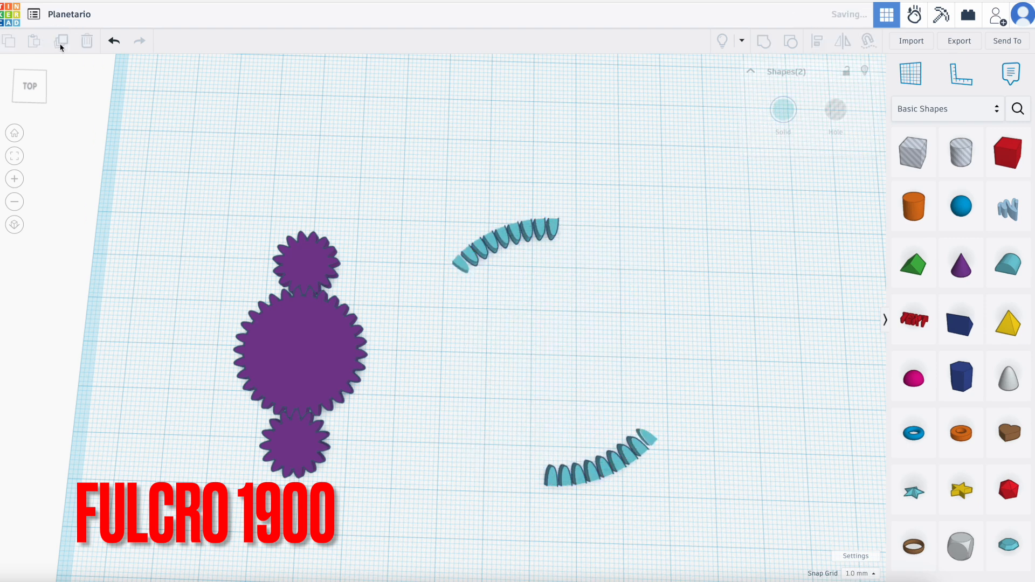
{"action": "left_click", "coordinate": [61, 43]}
{"action": "left_click", "coordinate": [61, 43]}
{"action": "left_click", "coordinate": [61, 47]}
{"action": "left_click", "coordinate": [61, 47]}
{"action": "left_click", "coordinate": [61, 47]}
{"action": "left_click", "coordinate": [60, 47]}
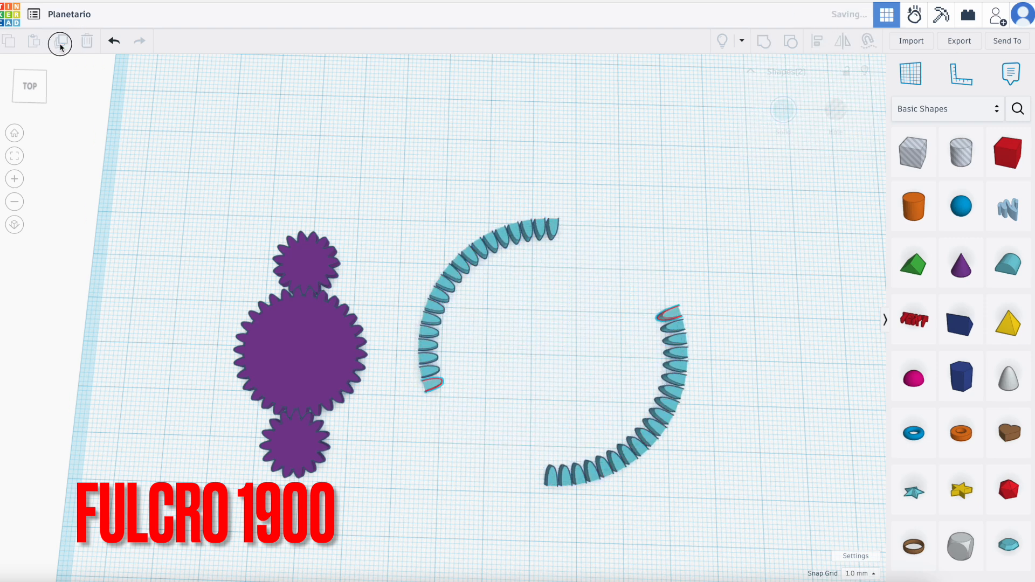
{"action": "left_click", "coordinate": [61, 47]}
{"action": "left_click", "coordinate": [61, 47]}
{"action": "left_click", "coordinate": [60, 47]}
{"action": "left_click", "coordinate": [61, 47]}
{"action": "left_click", "coordinate": [61, 47]}
{"action": "left_click", "coordinate": [61, 47]}
{"action": "left_click", "coordinate": [61, 47]}
{"action": "left_click", "coordinate": [61, 47]}
{"action": "left_click", "coordinate": [61, 47]}
{"action": "left_click", "coordinate": [61, 47]}
{"action": "left_click", "coordinate": [61, 47]}
{"action": "left_click", "coordinate": [745, 268]}
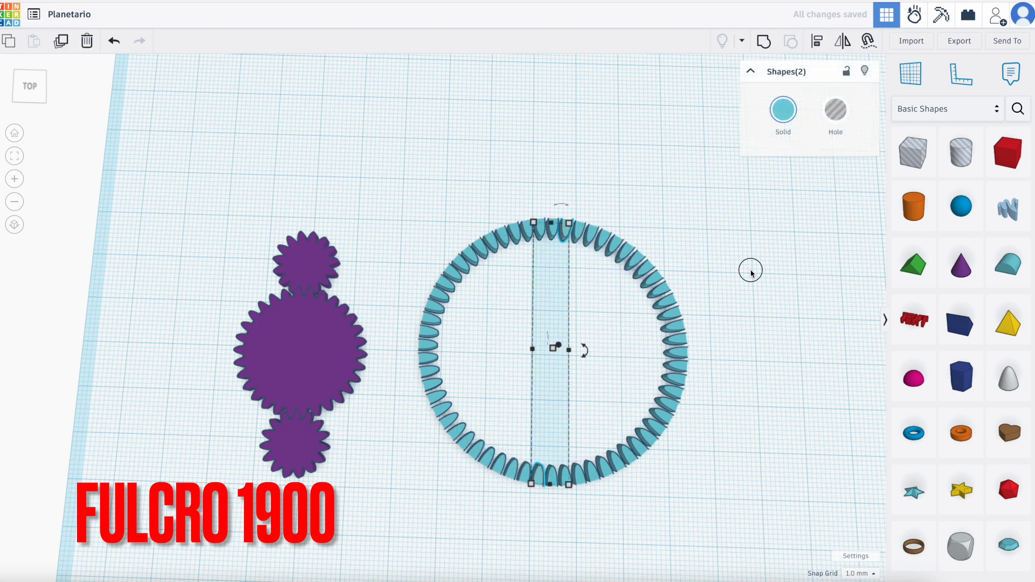
Group all the turquoise teeth of the circle into a single object.
{"action": "left_click_drag", "start_coordinate": [405, 225], "coordinate": [701, 492]}
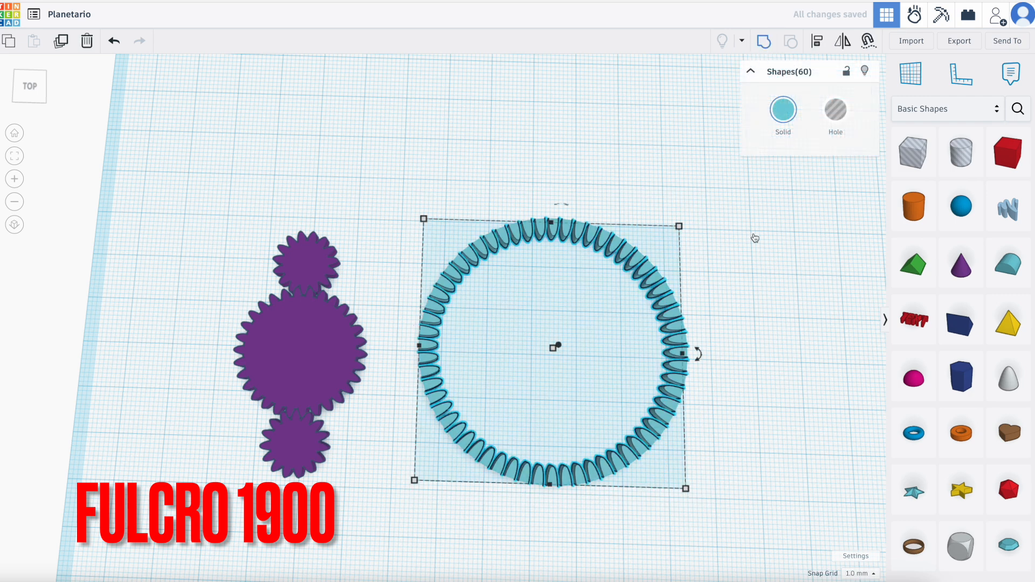
{"action": "key", "text": "ctrl+g"}
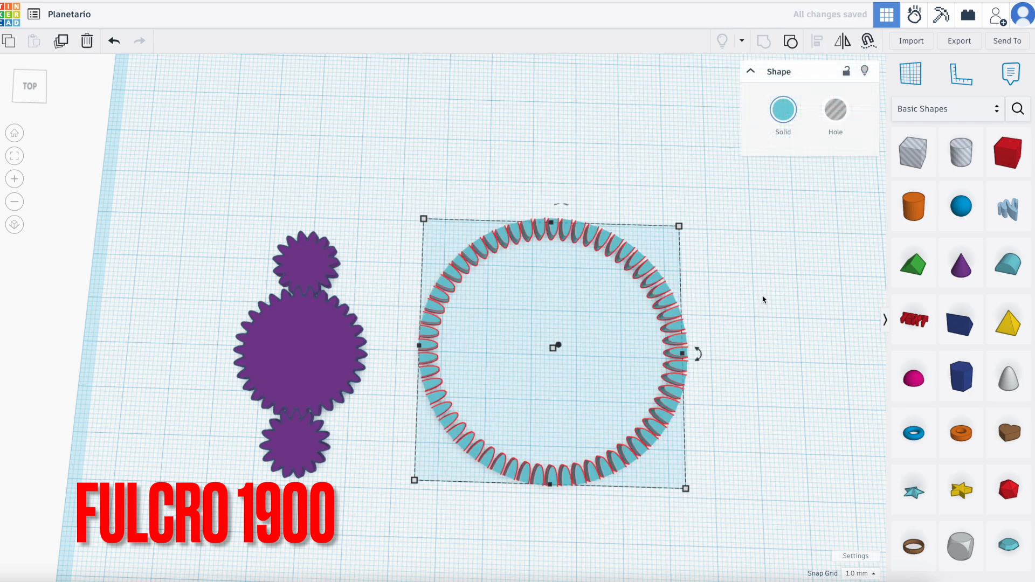
{"action": "mouse_move", "coordinate": [679, 227]}
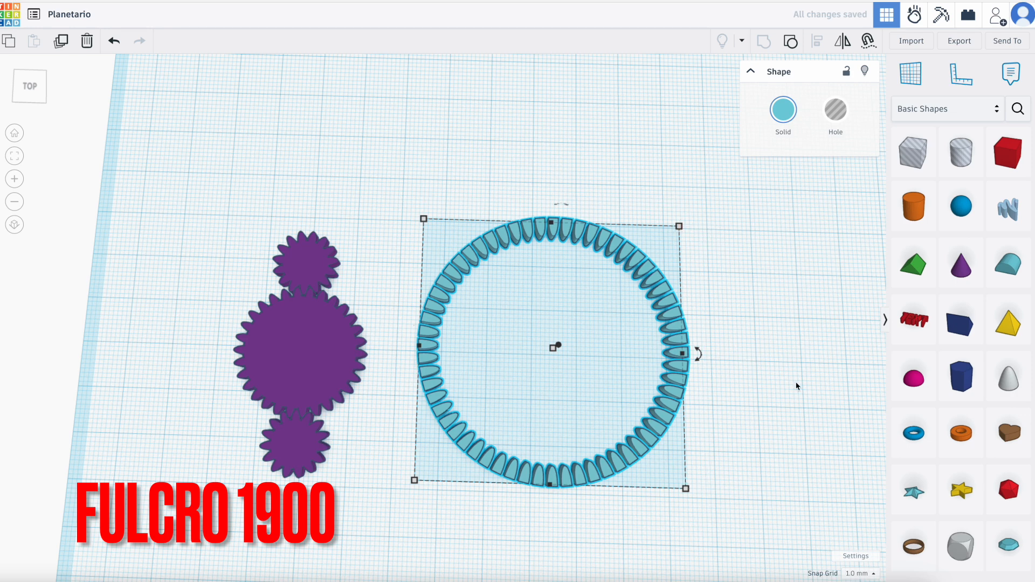
{"action": "scroll", "coordinate": [794, 386], "scroll_direction": "down", "scroll_amount": 3}
{"action": "left_click", "coordinate": [802, 347]}
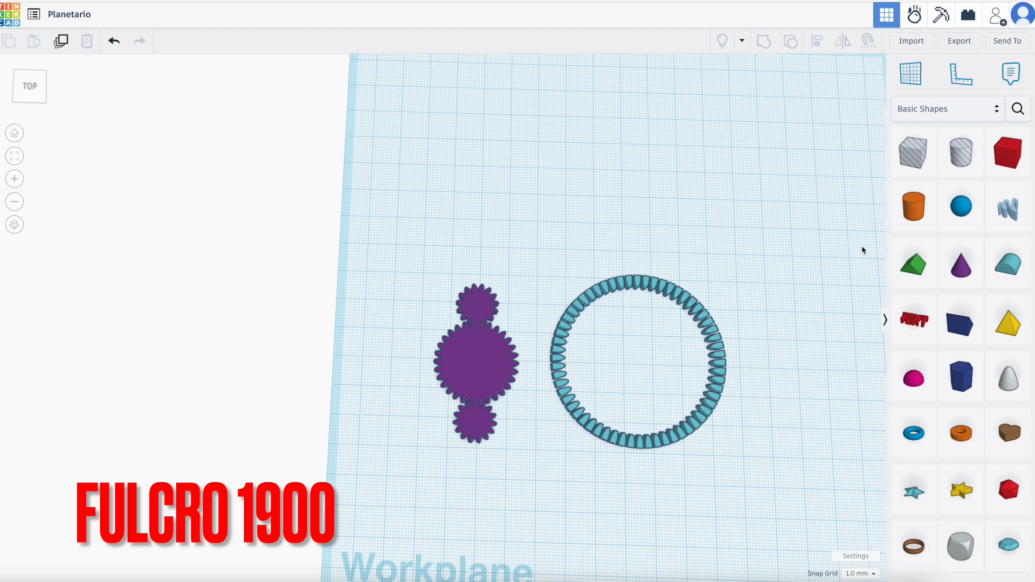
Add a solid cylinder behind the tooth ring with 64 sides and a height of 3 mm.
{"action": "left_click_drag", "start_coordinate": [885, 209], "coordinate": [590, 196]}
{"action": "scroll", "coordinate": [646, 200], "scroll_direction": "up", "scroll_amount": 3}
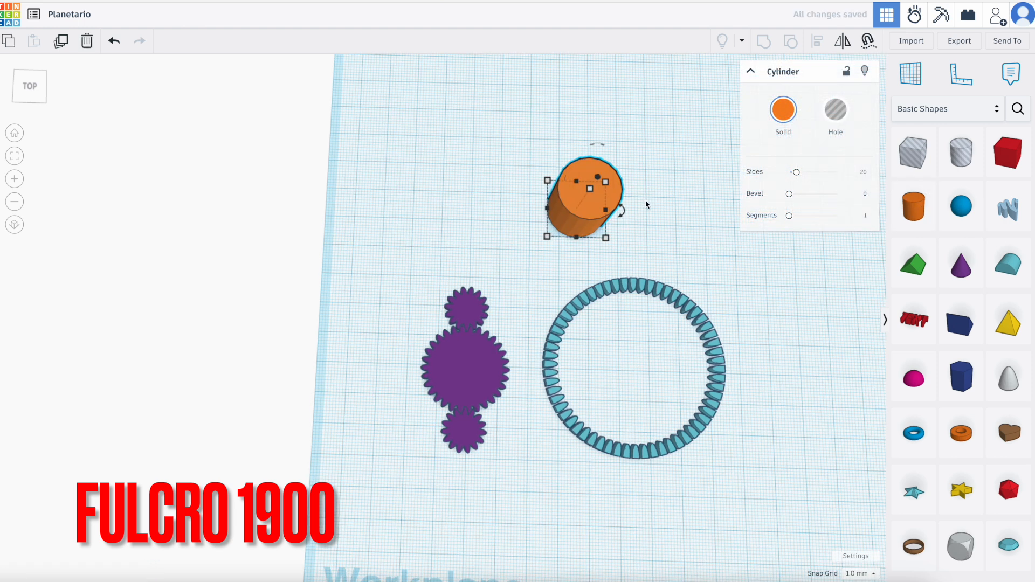
{"action": "left_click_drag", "start_coordinate": [796, 172], "coordinate": [836, 172]}
{"action": "left_click", "coordinate": [622, 201]}
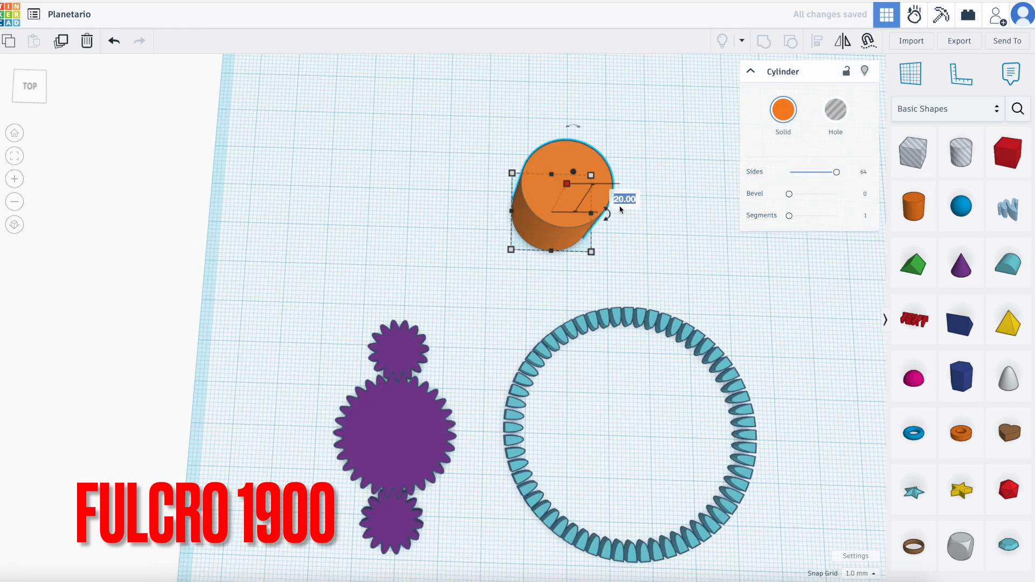
{"action": "type", "text": "3"}
{"action": "key", "text": "Return"}
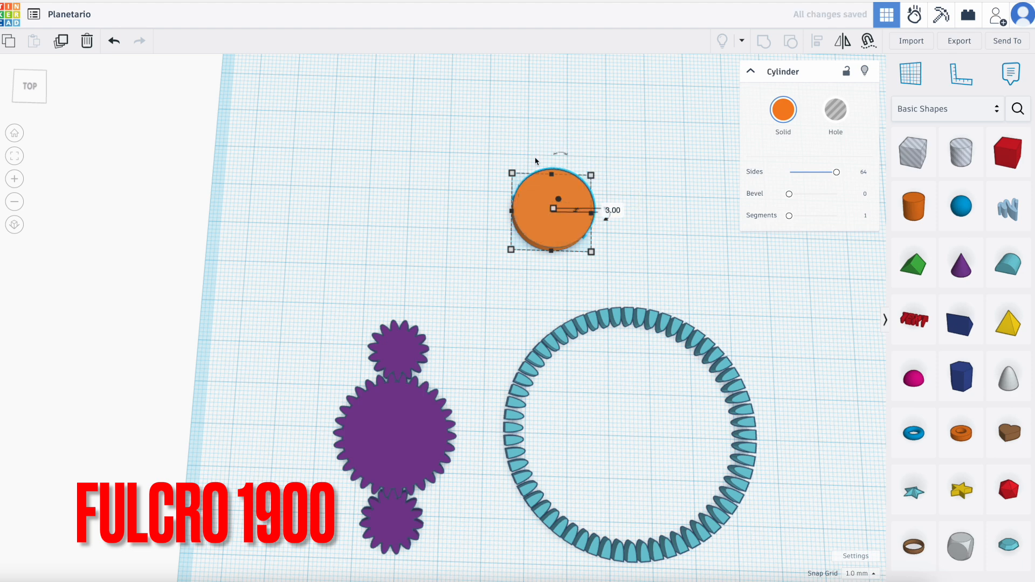
Set the orange cylinder's length and width to 62 mm to make a round disc.
{"action": "left_click", "coordinate": [451, 209]}
{"action": "key", "text": "BackSpace"}
{"action": "type", "text": "62.00"}
{"action": "key", "text": "Return"}
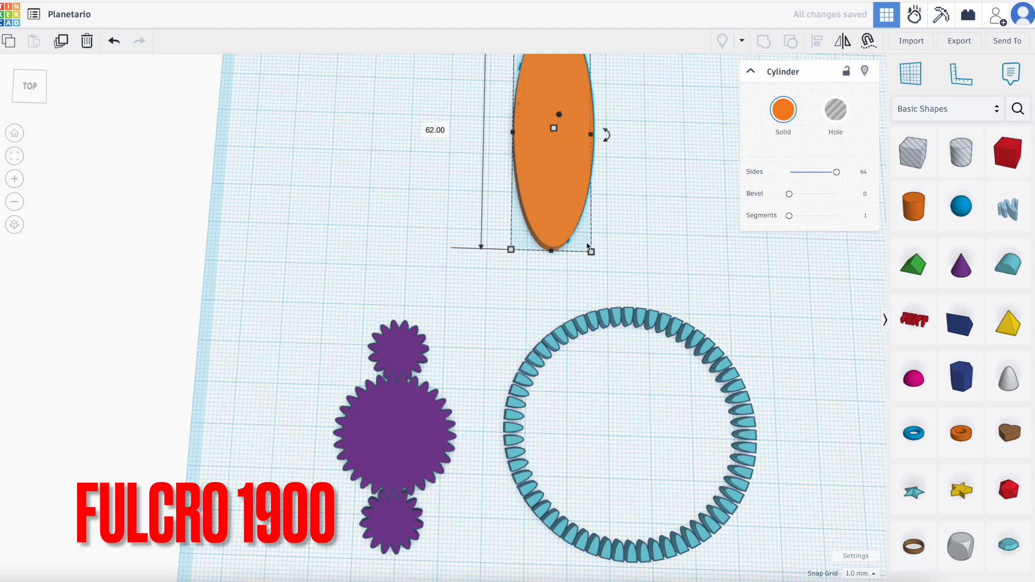
{"action": "key", "text": "BackSpace"}
{"action": "key", "text": "Return"}
{"action": "left_click", "coordinate": [430, 325]}
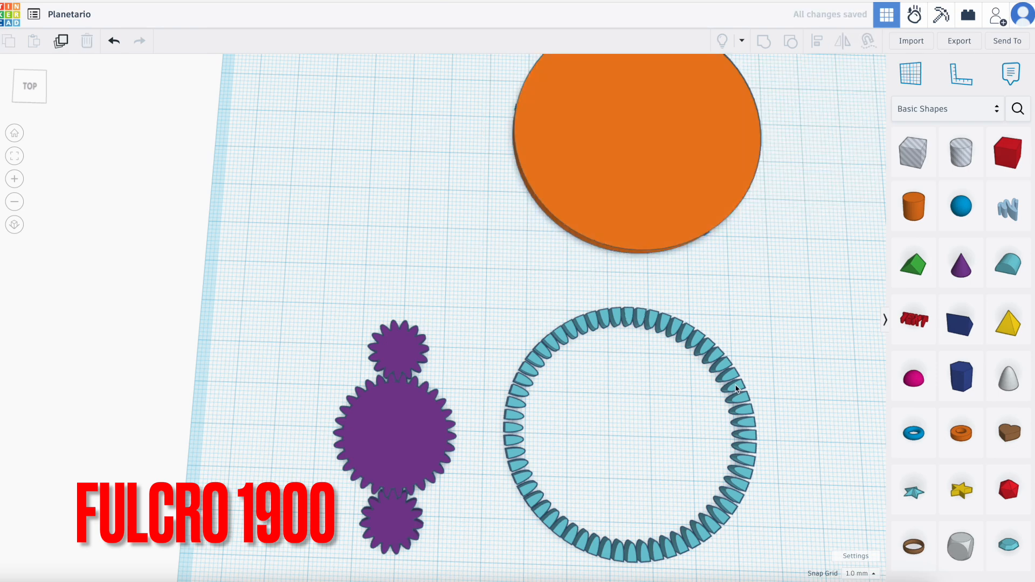
Check the overall length and width of the turquoise tooth ring.
{"action": "scroll", "coordinate": [879, 391], "scroll_direction": "up", "scroll_amount": 1}
{"action": "right_click_drag", "start_coordinate": [879, 391], "coordinate": [616, 312]}
{"action": "left_click", "coordinate": [608, 309]}
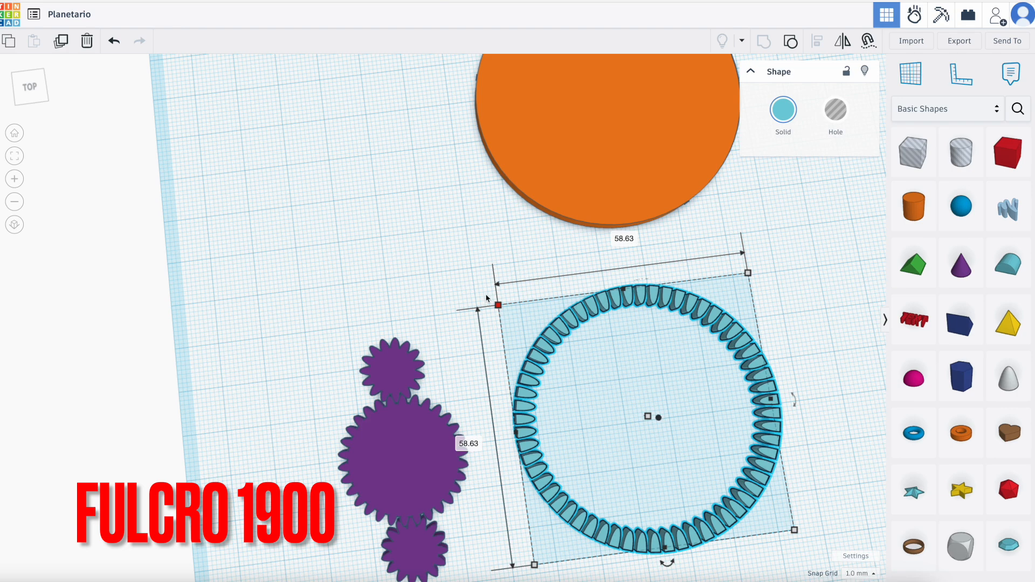
{"action": "left_click", "coordinate": [435, 243]}
Add a hole cylinder behind the purple gears and set its sides to 64.
{"action": "left_click_drag", "start_coordinate": [961, 152], "coordinate": [377, 274]}
{"action": "right_click_drag", "start_coordinate": [474, 280], "coordinate": [471, 237]}
{"action": "scroll", "coordinate": [467, 184], "scroll_direction": "up", "scroll_amount": 2}
{"action": "scroll", "coordinate": [465, 169], "scroll_direction": "down", "scroll_amount": 5}
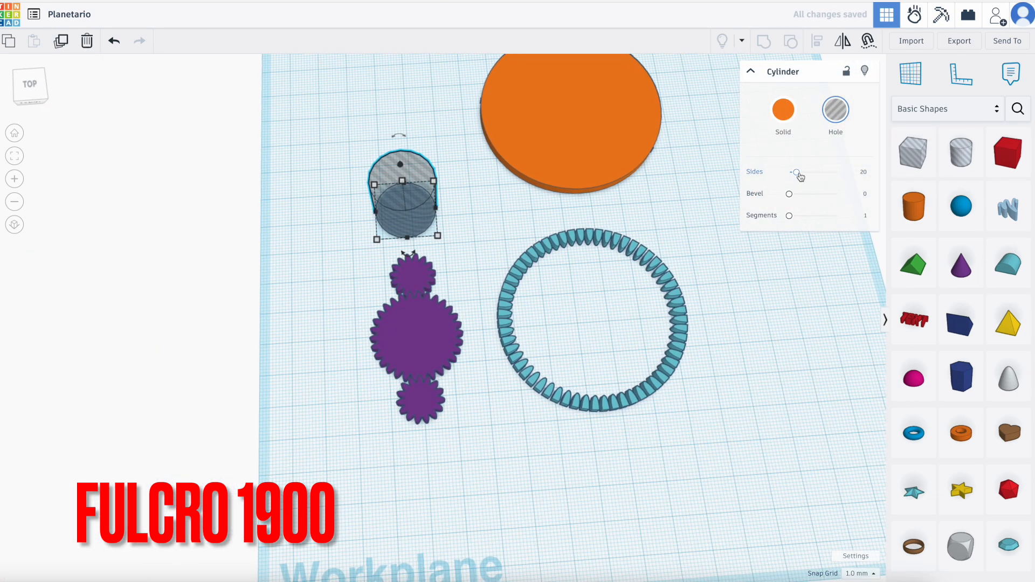
{"action": "left_click_drag", "start_coordinate": [800, 177], "coordinate": [837, 172]}
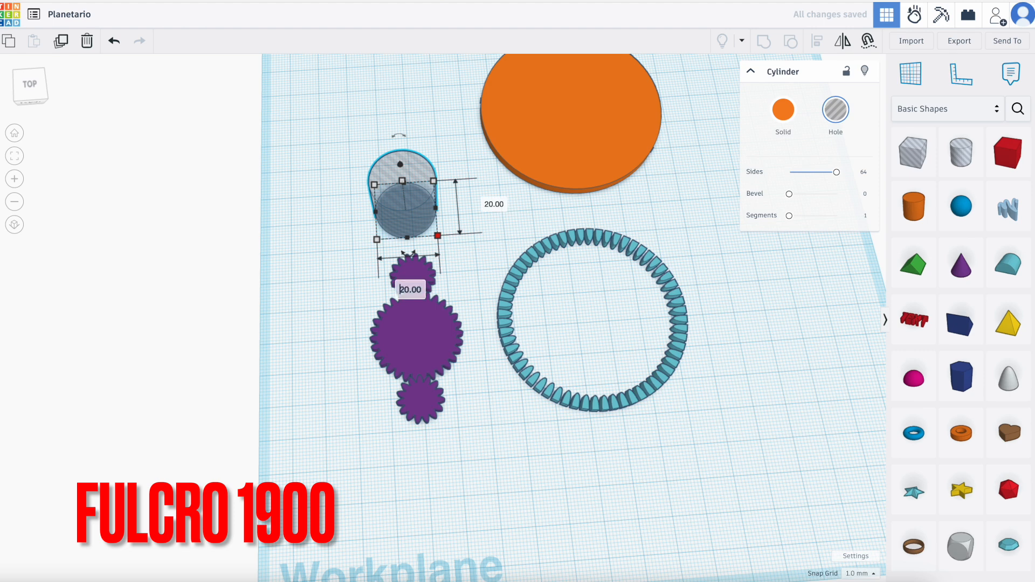
Set the hole cylinder's width and length to 54.63 mm.
{"action": "key", "text": "BackSpace"}
{"action": "key", "text": "BackSpace"}
{"action": "type", "text": "54.6"}
{"action": "left_click", "coordinate": [593, 198]}
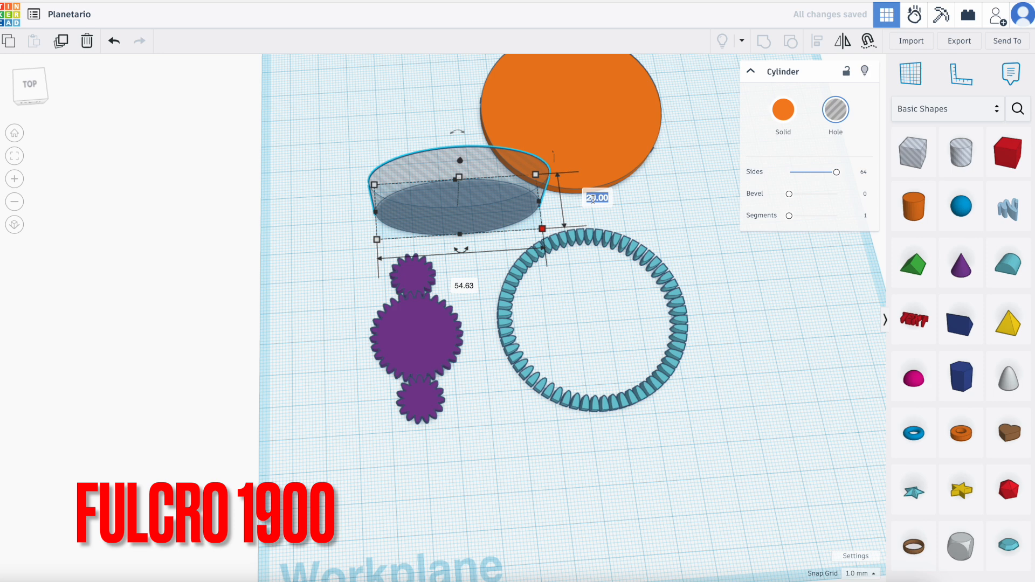
{"action": "key", "text": "BackSpace"}
{"action": "key", "text": "BackSpace"}
{"action": "type", "text": "63"}
{"action": "key", "text": "Return"}
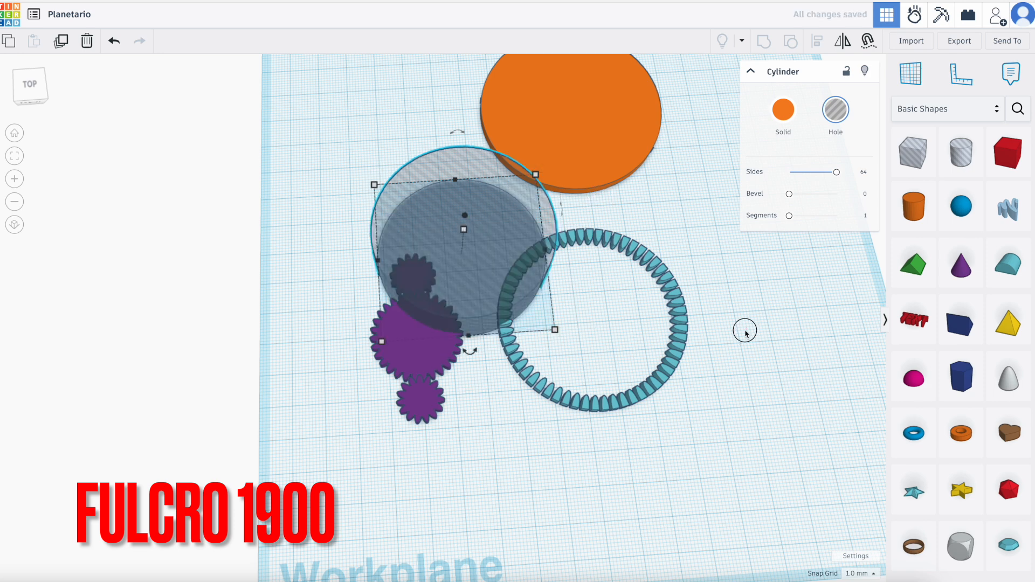
{"action": "left_click", "coordinate": [745, 331]}
Align the hole cylinder and the orange disc so they are centred on each other in both horizontal directions.
{"action": "scroll", "coordinate": [740, 344], "scroll_direction": "down", "scroll_amount": 4}
{"action": "right_click_drag", "start_coordinate": [740, 344], "coordinate": [762, 199]}
{"action": "scroll", "coordinate": [763, 199], "scroll_direction": "up", "scroll_amount": 5}
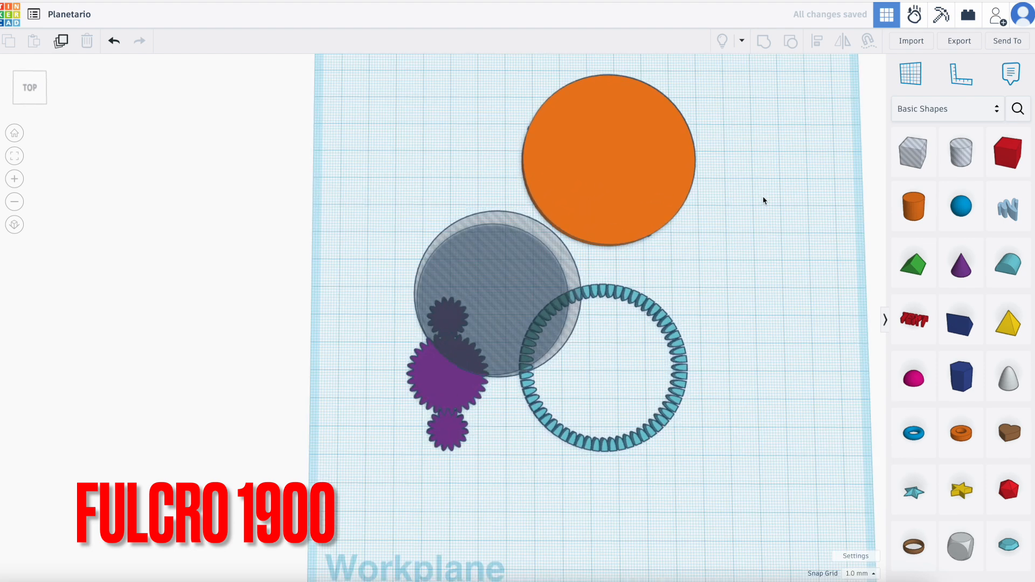
{"action": "left_click_drag", "start_coordinate": [360, 100], "coordinate": [529, 243]}
{"action": "left_click", "coordinate": [808, 43]}
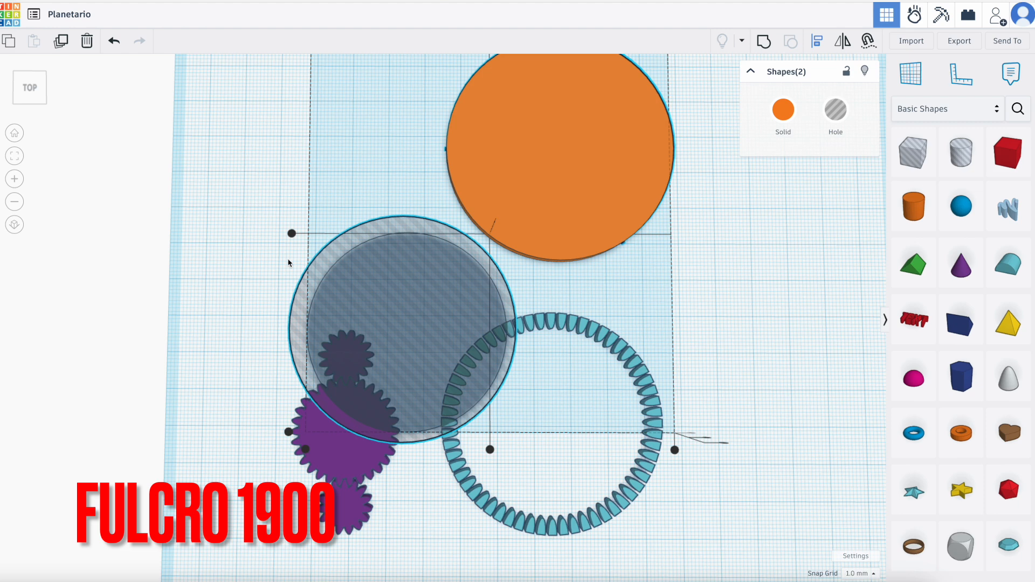
{"action": "left_click", "coordinate": [292, 234]}
{"action": "left_click", "coordinate": [488, 363]}
{"action": "left_click", "coordinate": [751, 270]}
Group the orange disc with the hole cylinder to cut it into an open ring.
{"action": "left_click_drag", "start_coordinate": [366, 96], "coordinate": [653, 189]}
{"action": "left_click", "coordinate": [761, 42]}
{"action": "left_click", "coordinate": [734, 354]}
Align the orange ring and the turquoise tooth ring to a common centre in both horizontal directions.
{"action": "left_click_drag", "start_coordinate": [489, 247], "coordinate": [666, 490]}
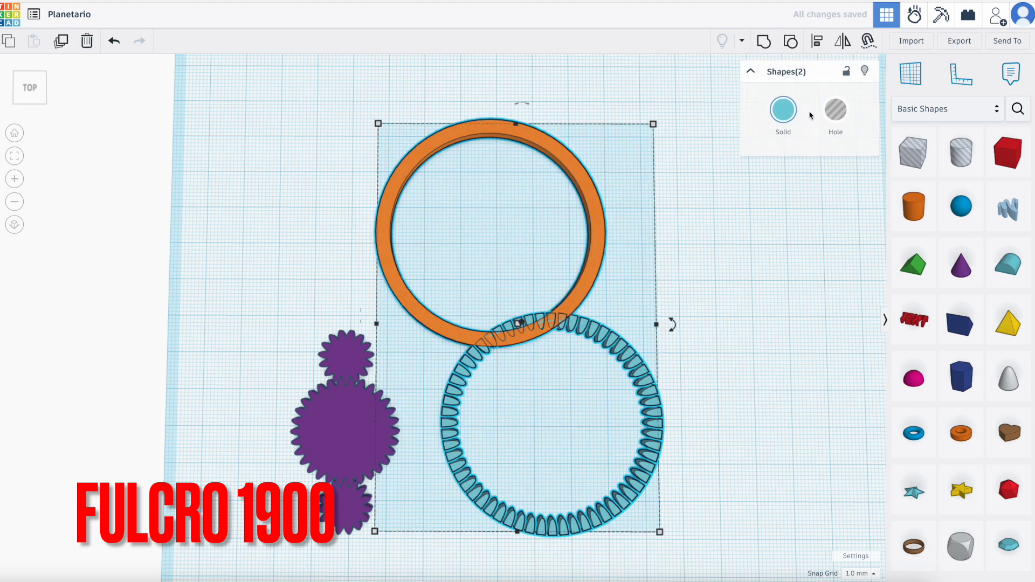
{"action": "left_click", "coordinate": [817, 42]}
{"action": "left_click", "coordinate": [362, 324]}
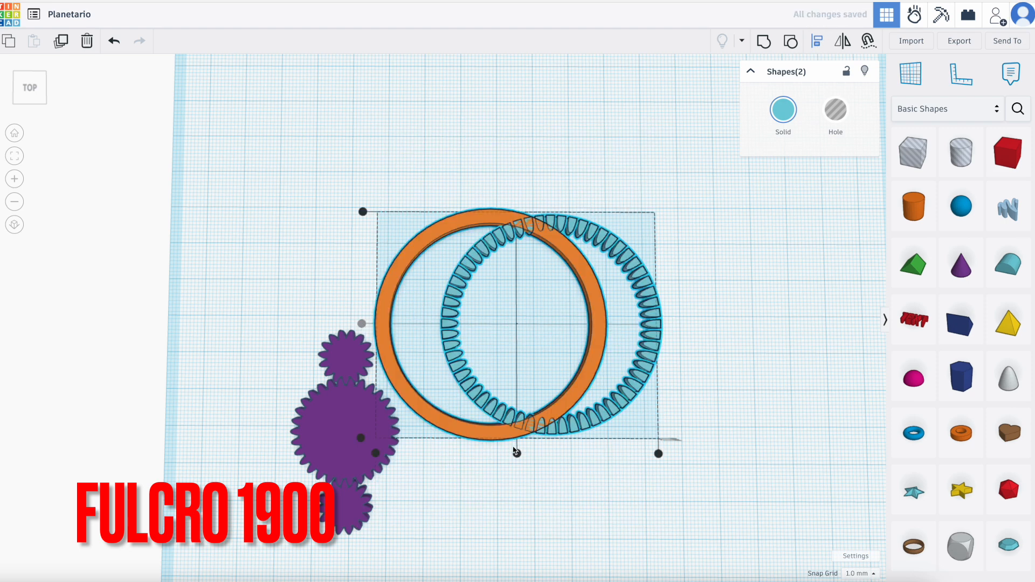
{"action": "left_click", "coordinate": [517, 452]}
{"action": "left_click", "coordinate": [493, 513]}
Group the orange ring and the turquoise teeth into one internal ring gear.
{"action": "left_click_drag", "start_coordinate": [455, 175], "coordinate": [626, 455]}
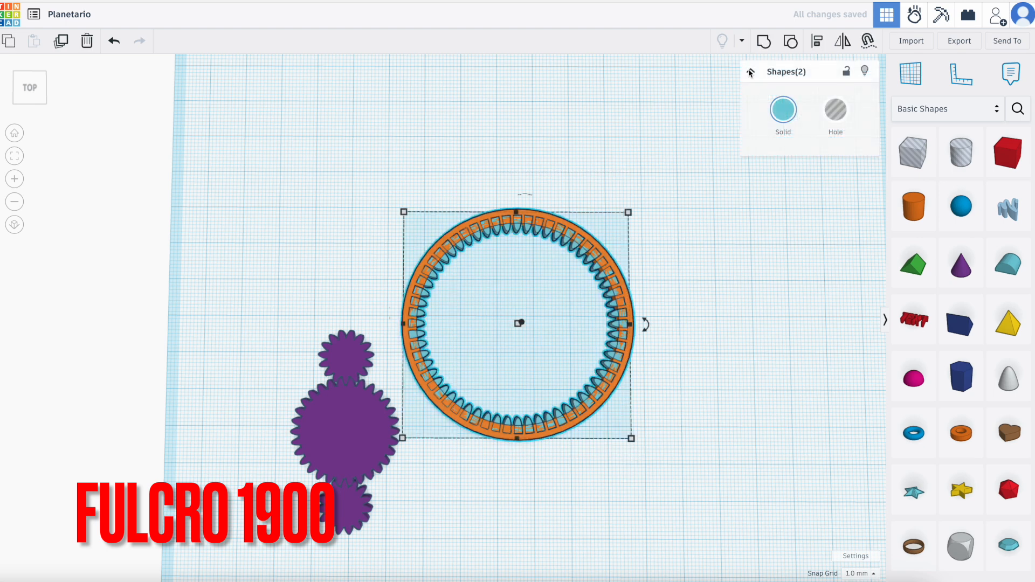
{"action": "left_click", "coordinate": [764, 46]}
{"action": "mouse_move", "coordinate": [688, 427]}
{"action": "right_mouse_down"}
{"action": "mouse_move", "coordinate": [696, 388]}
{"action": "mouse_move", "coordinate": [674, 424]}
{"action": "right_mouse_up"}
{"action": "left_click", "coordinate": [671, 433]}
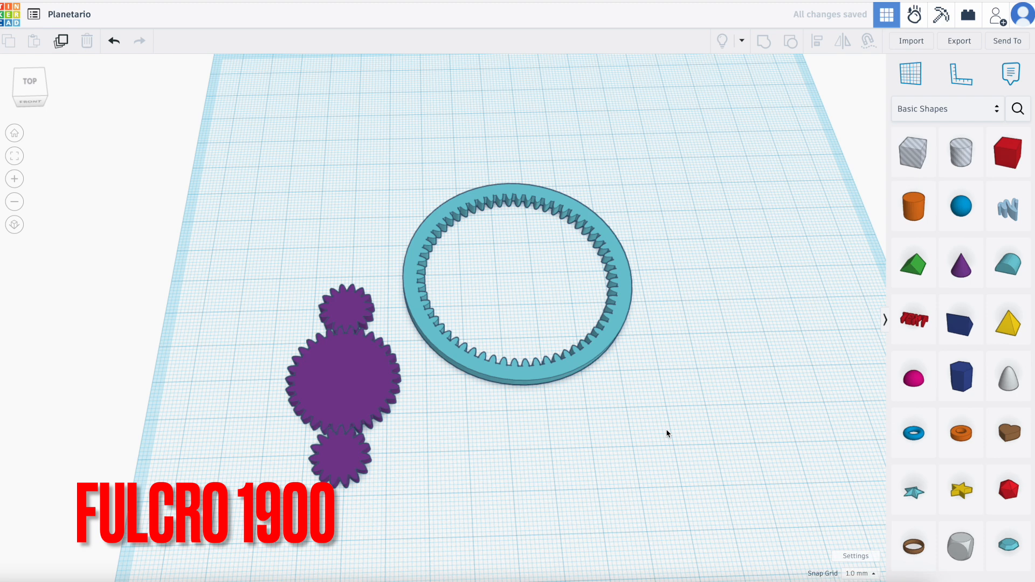
Centre the purple gear group inside the turquoise ring gear in both horizontal directions.
{"action": "left_click_drag", "start_coordinate": [251, 160], "coordinate": [668, 488]}
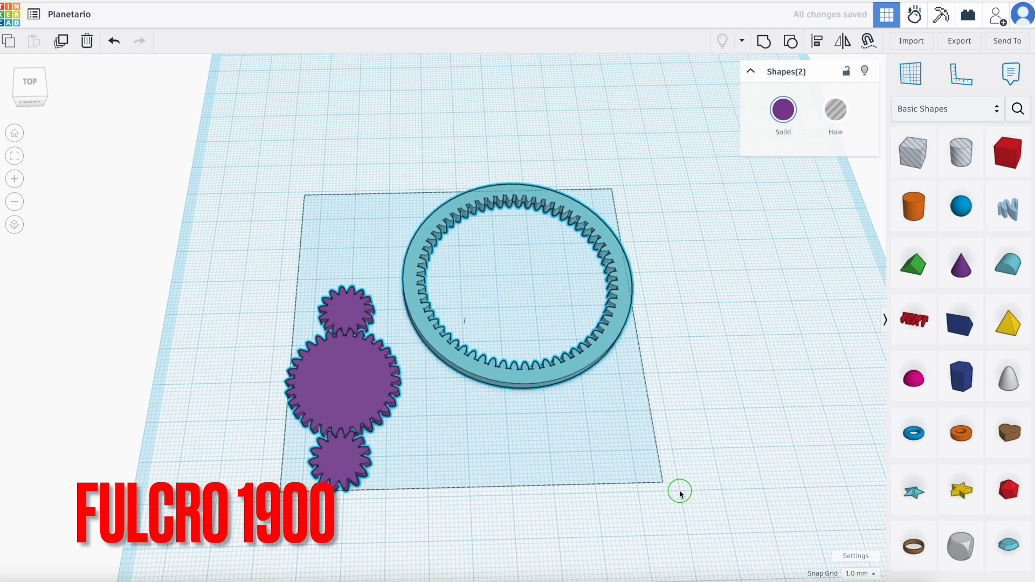
{"action": "left_click", "coordinate": [818, 47]}
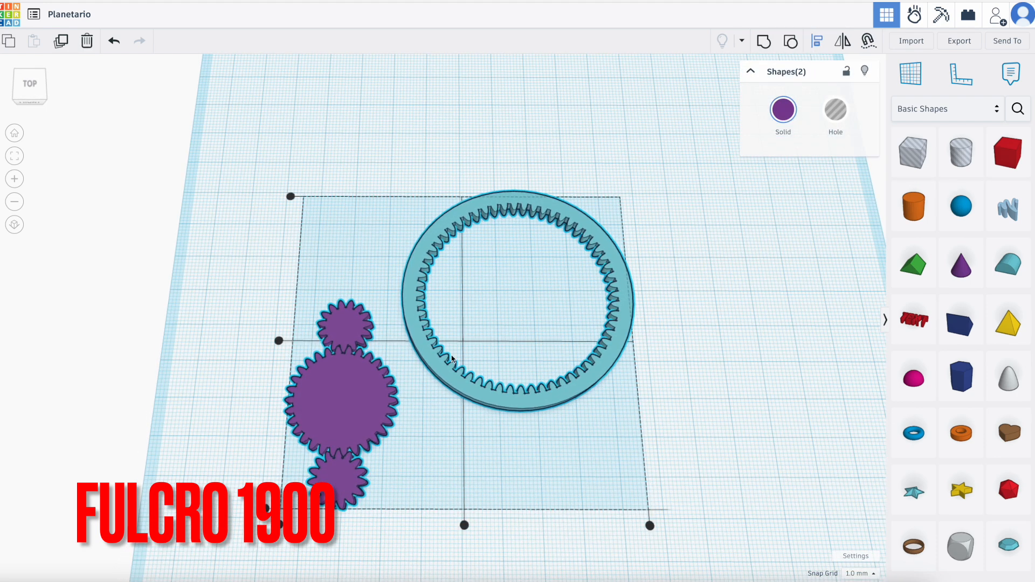
{"action": "left_click", "coordinate": [279, 342]}
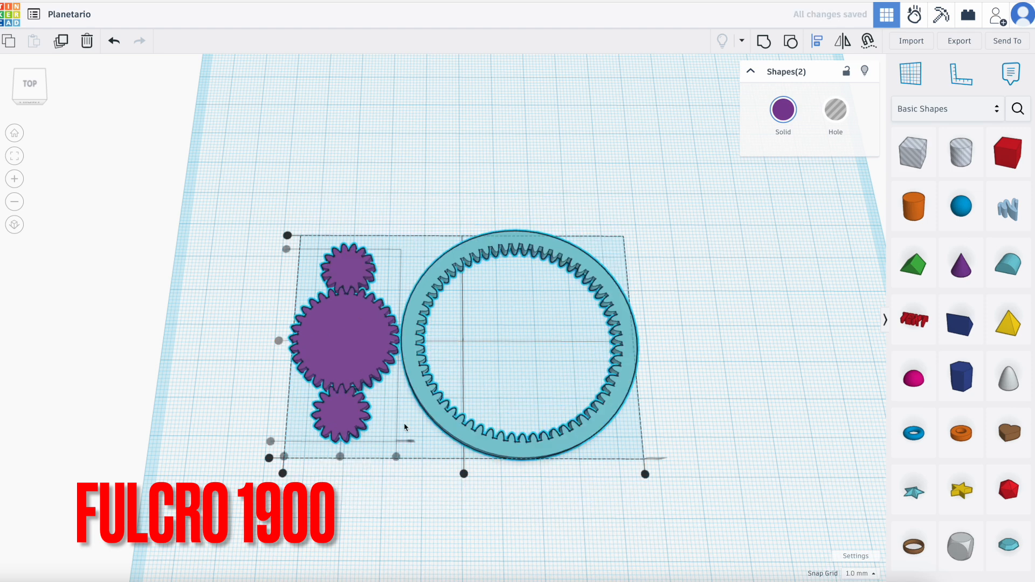
{"action": "left_click", "coordinate": [464, 474]}
{"action": "left_click", "coordinate": [507, 501]}
{"action": "scroll", "coordinate": [452, 464], "scroll_direction": "up", "scroll_amount": 3}
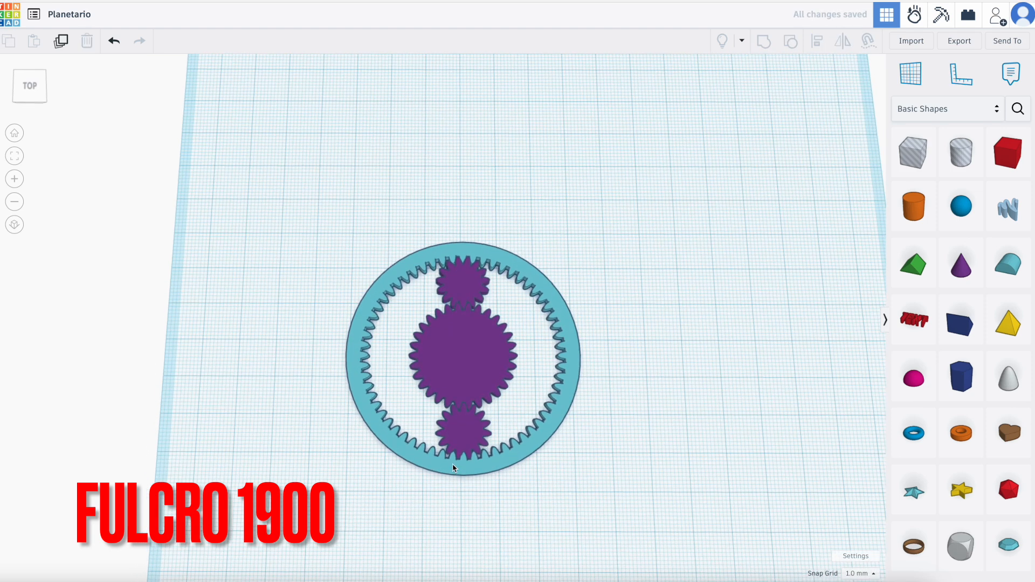
Ungroup the purple gear group into the central gear and the two small gears.
{"action": "left_click", "coordinate": [487, 330]}
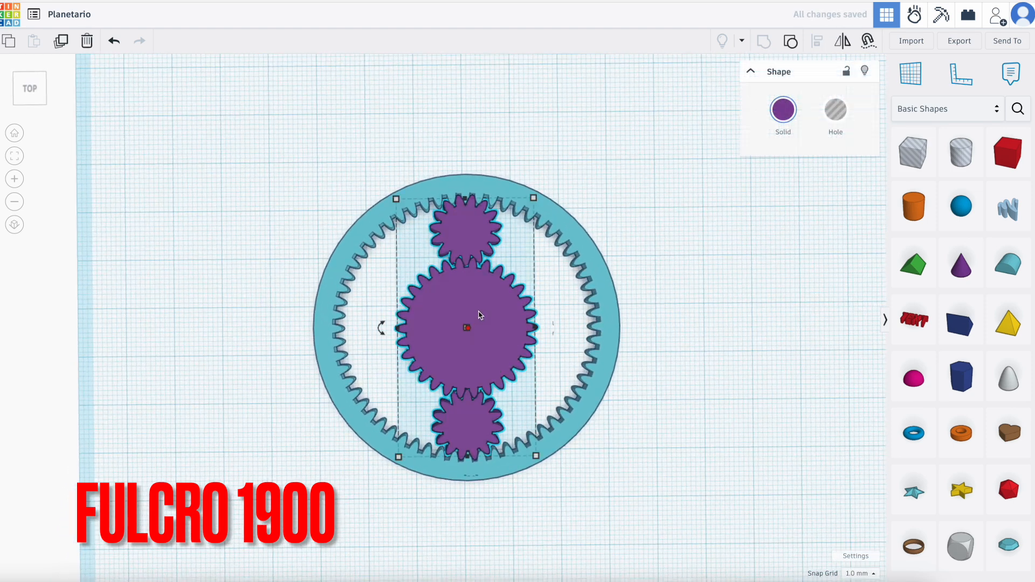
{"action": "left_click", "coordinate": [791, 41]}
{"action": "left_click", "coordinate": [694, 391]}
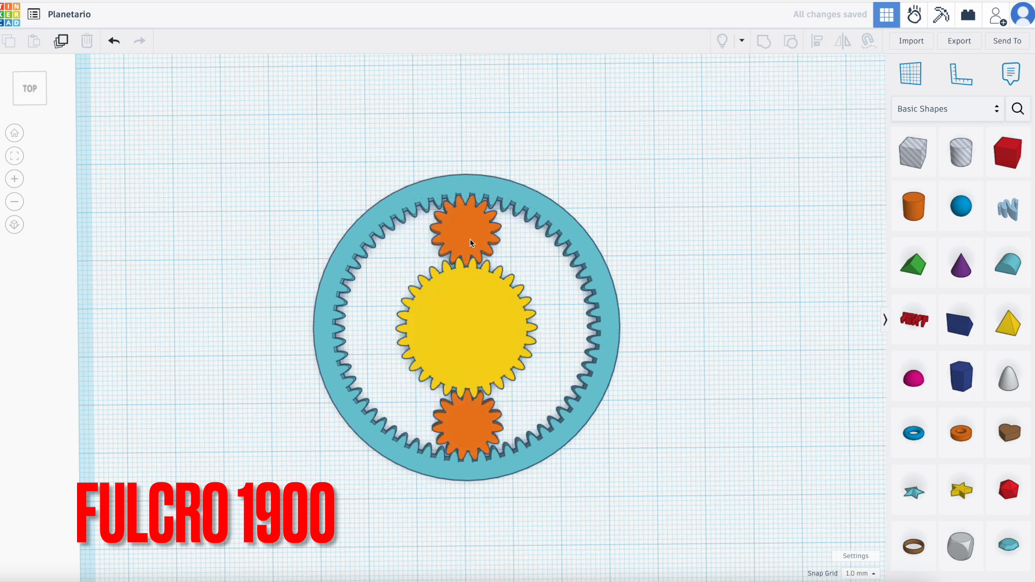
Change the front small gear's colour to red from the preset colours.
{"action": "left_click", "coordinate": [466, 425]}
{"action": "left_click", "coordinate": [783, 116]}
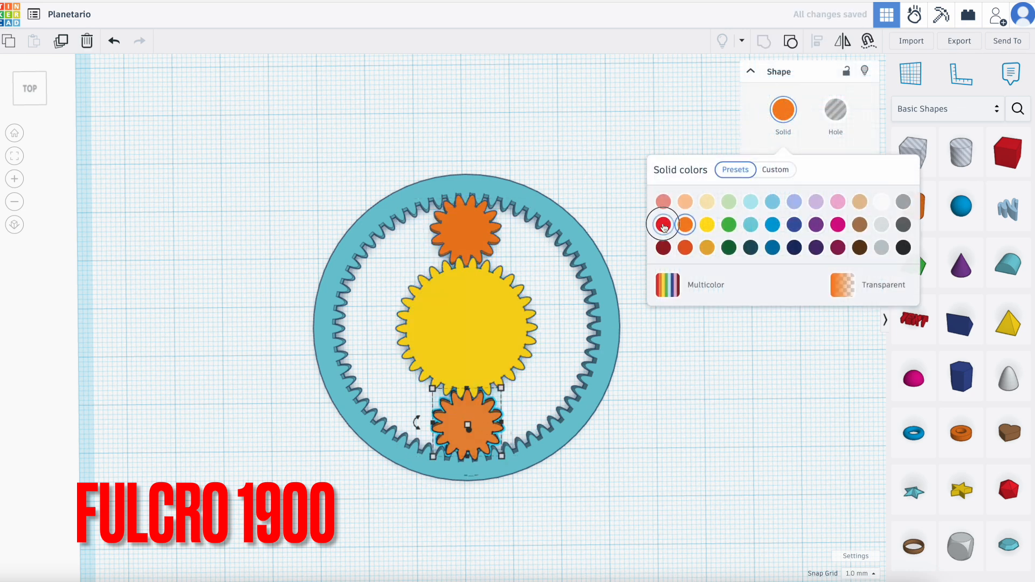
{"action": "left_click", "coordinate": [664, 224]}
{"action": "left_click", "coordinate": [660, 467]}
{"action": "left_click", "coordinate": [660, 467]}
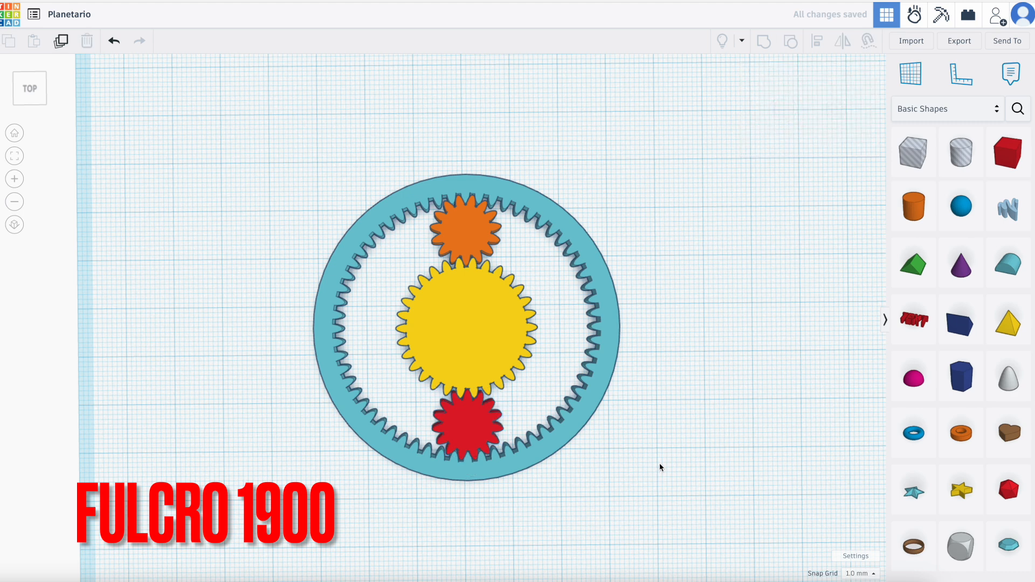
Duplicate the orange and red small gears as a pair and rotate the copy 72° around the central gear.
{"action": "left_click", "coordinate": [446, 230]}
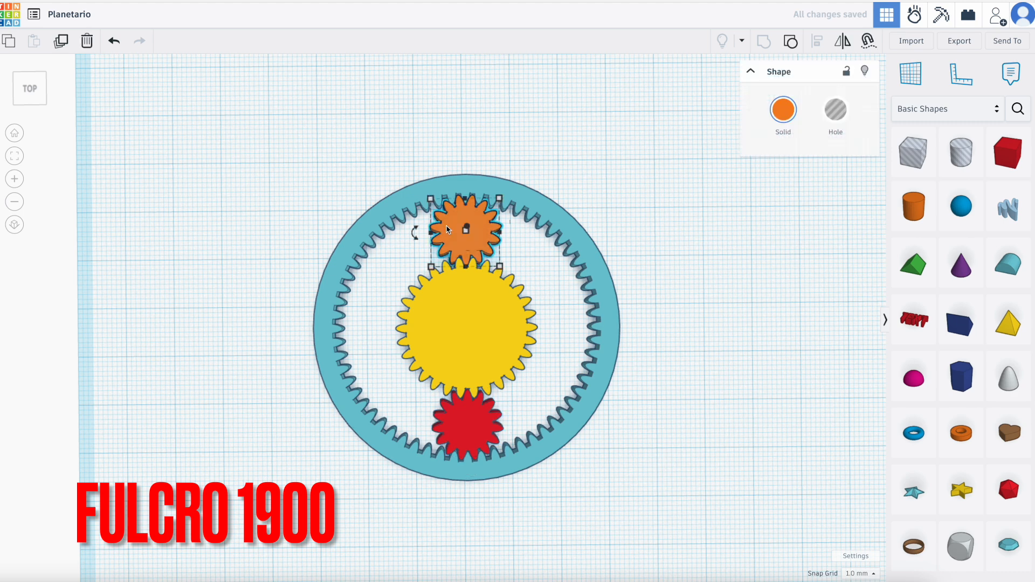
{"action": "left_click", "coordinate": [487, 438], "text": "shift"}
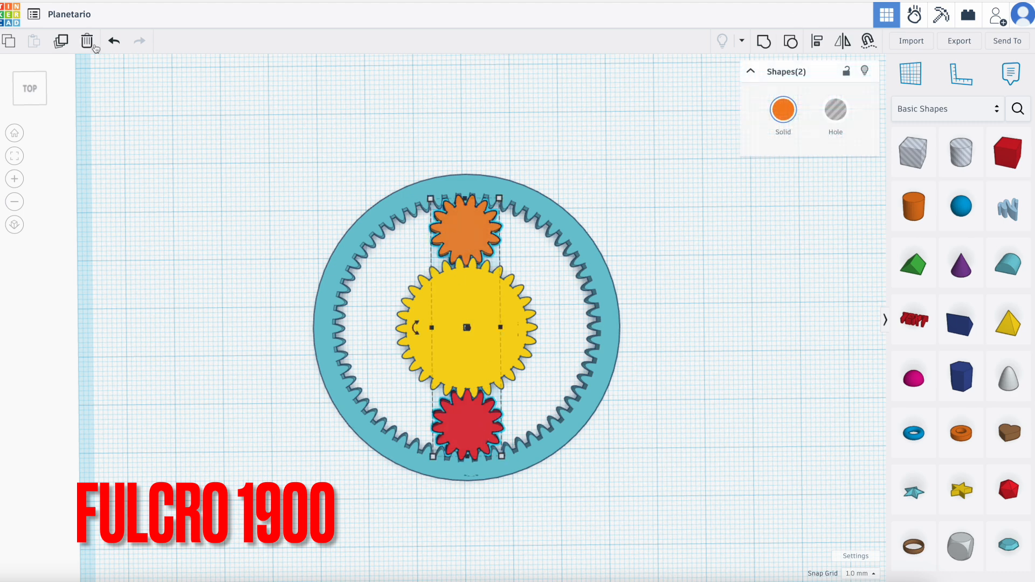
{"action": "left_click", "coordinate": [63, 43]}
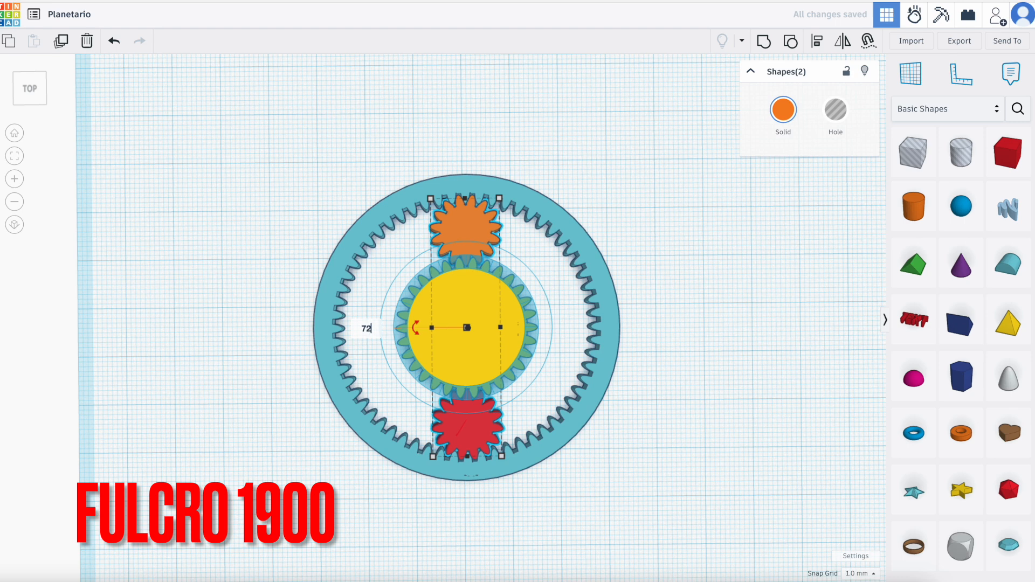
{"action": "key", "text": "Return"}
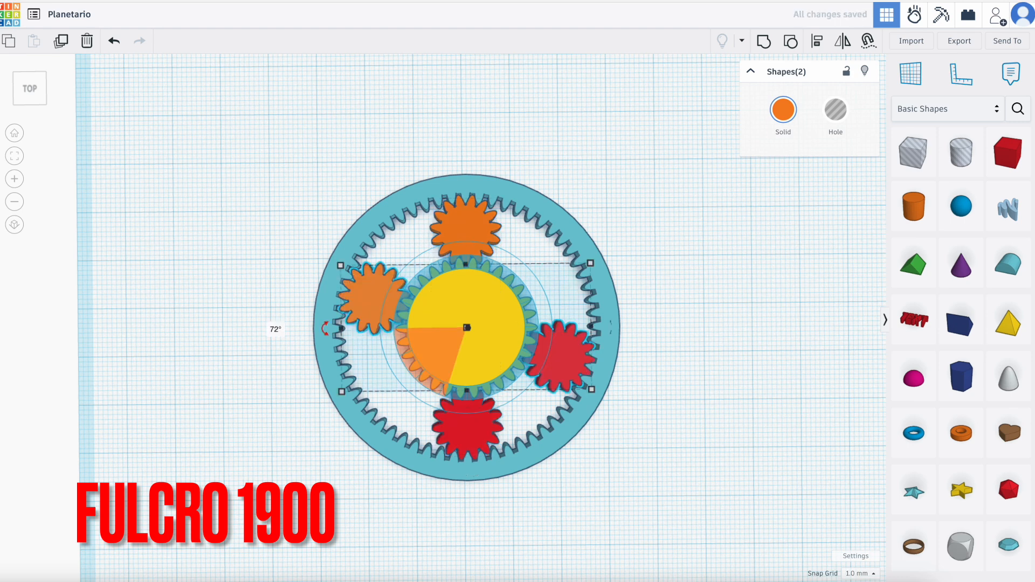
Repeat the rotated duplication of the gear pair three more times to fill the circle around the central gear.
{"action": "left_click", "coordinate": [63, 42]}
{"action": "left_click", "coordinate": [63, 42]}
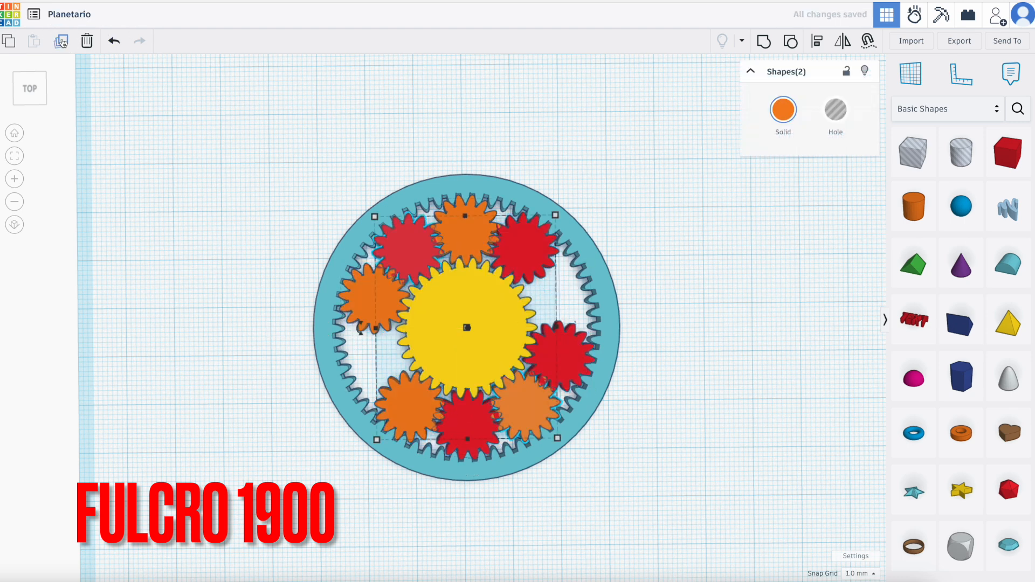
{"action": "left_click", "coordinate": [63, 43]}
{"action": "left_click", "coordinate": [753, 365]}
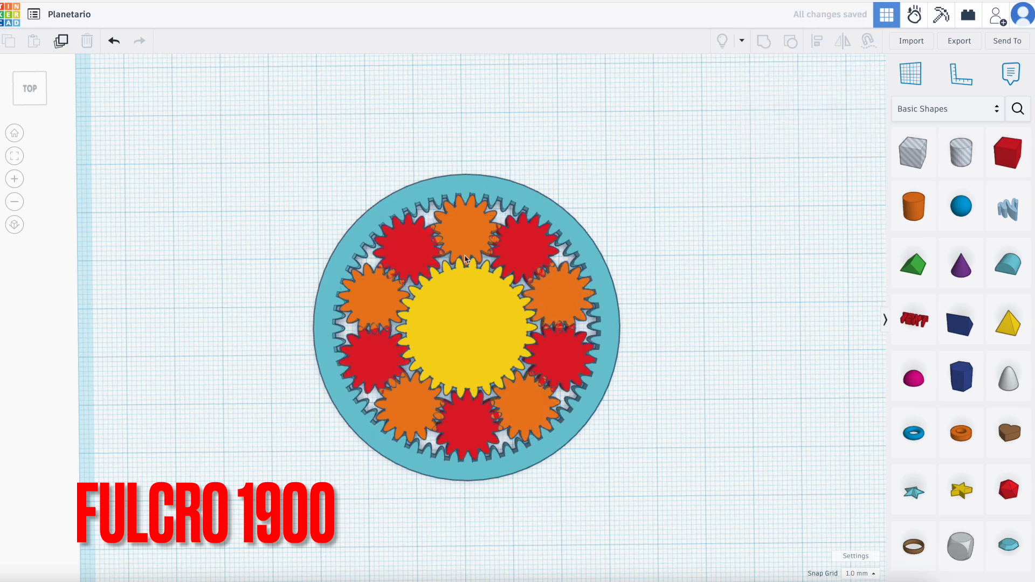
Delete all five red gears, keeping only the orange planet gears between the central gear and the ring.
{"action": "left_click", "coordinate": [397, 252]}
{"action": "key", "text": "Delete"}
{"action": "left_click", "coordinate": [362, 353]}
{"action": "key", "text": "Delete"}
{"action": "left_click", "coordinate": [470, 433]}
{"action": "key", "text": "Delete"}
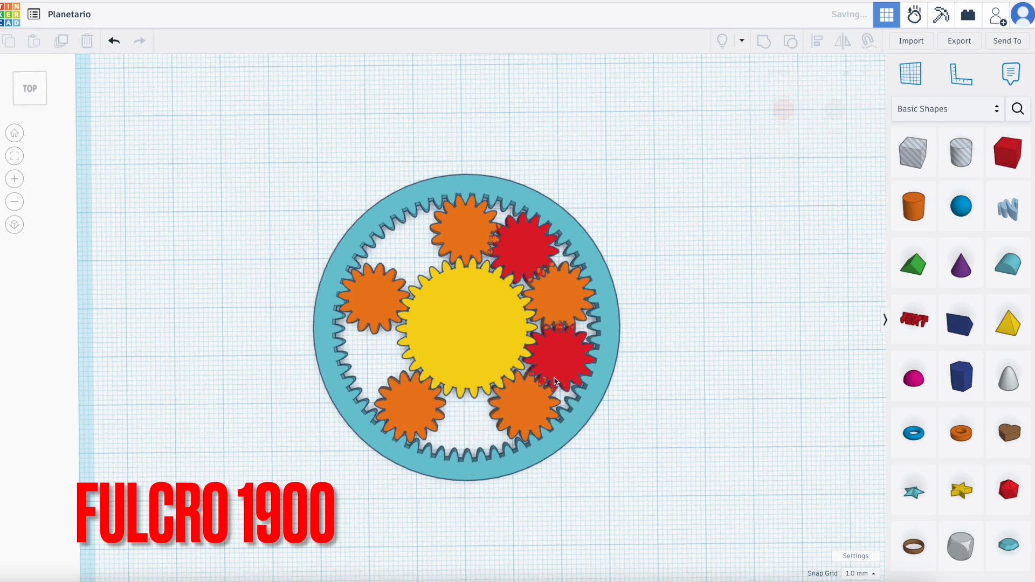
{"action": "left_click", "coordinate": [556, 357]}
{"action": "key", "text": "Delete"}
{"action": "left_click", "coordinate": [521, 261]}
{"action": "key", "text": "Delete"}
Examine how the orange planet gears mesh with the yellow central gear and the turquoise ring gear.
{"action": "mouse_move", "coordinate": [641, 388]}
{"action": "right_mouse_down"}
{"action": "mouse_move", "coordinate": [638, 378]}
{"action": "mouse_move", "coordinate": [659, 372]}
{"action": "mouse_move", "coordinate": [640, 398]}
{"action": "right_mouse_up"}
{"action": "scroll", "coordinate": [639, 378], "scroll_direction": "up", "scroll_amount": 3}
{"action": "scroll", "coordinate": [658, 373], "scroll_direction": "down", "scroll_amount": 4}
{"action": "scroll", "coordinate": [531, 211], "scroll_direction": "up", "scroll_amount": 4}
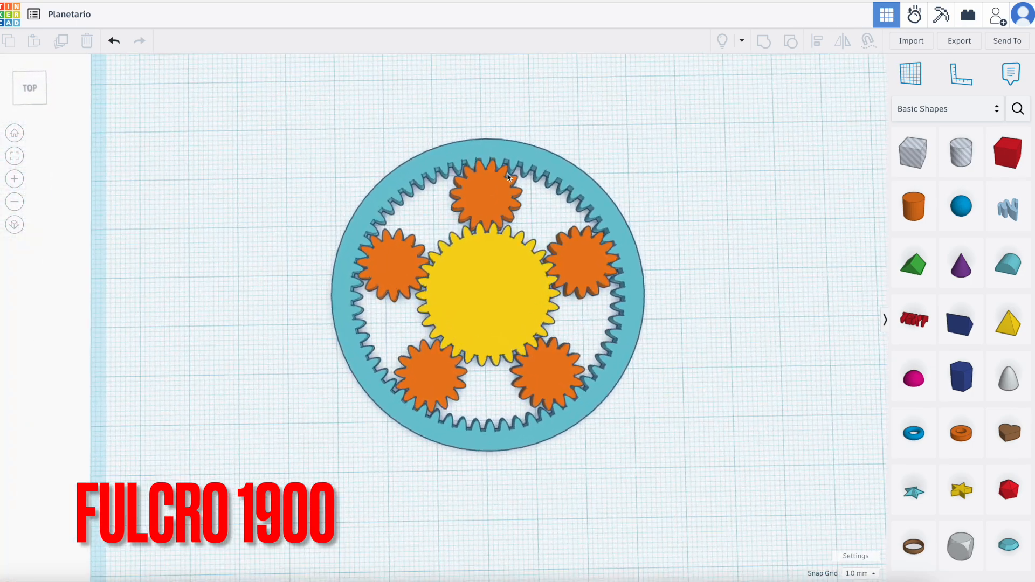
{"action": "mouse_move", "coordinate": [533, 213]}
{"action": "right_mouse_down"}
{"action": "mouse_move", "coordinate": [534, 143]}
{"action": "mouse_move", "coordinate": [534, 233]}
{"action": "right_mouse_up"}
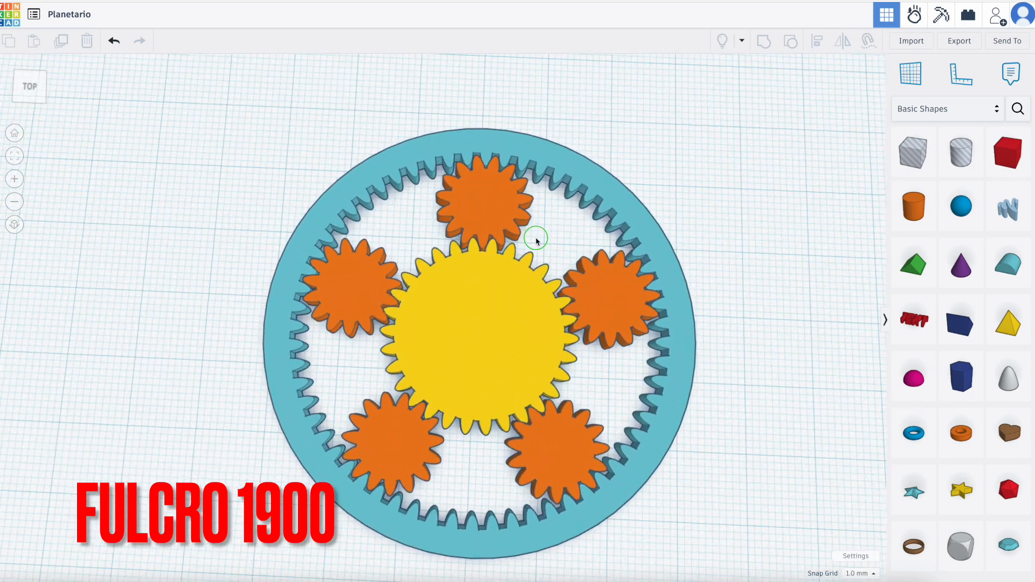
{"action": "scroll", "coordinate": [475, 491], "scroll_direction": "down", "scroll_amount": 2}
{"action": "scroll", "coordinate": [471, 491], "scroll_direction": "up", "scroll_amount": 5}
{"action": "scroll", "coordinate": [471, 491], "scroll_direction": "down", "scroll_amount": 5}
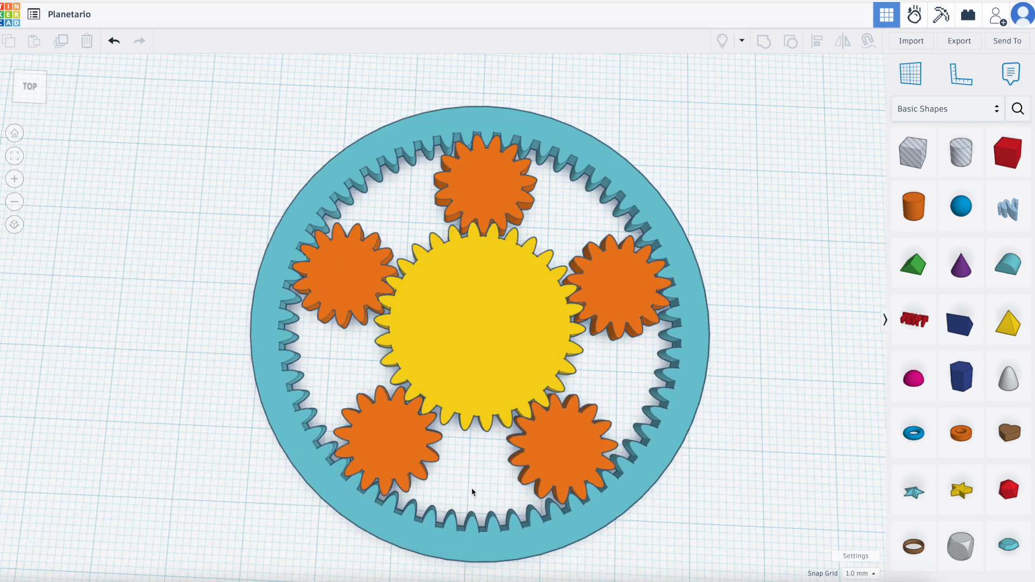